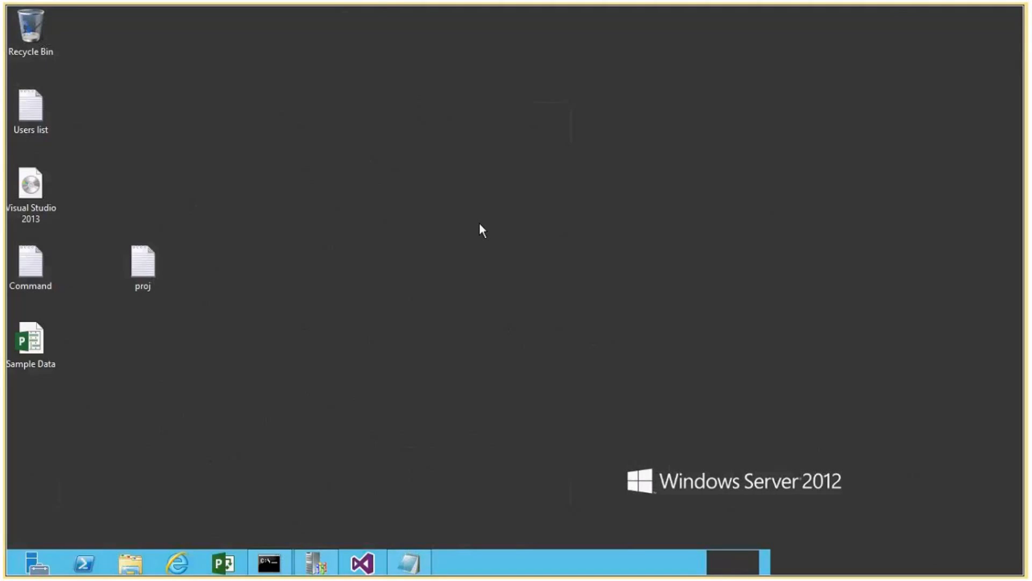
Start a new team project collection named TFSPSdemoCollection, copying the name from the proj notes, with a new database on SQL Server instance tfsps.
{"action": "left_click", "coordinate": [317, 562]}
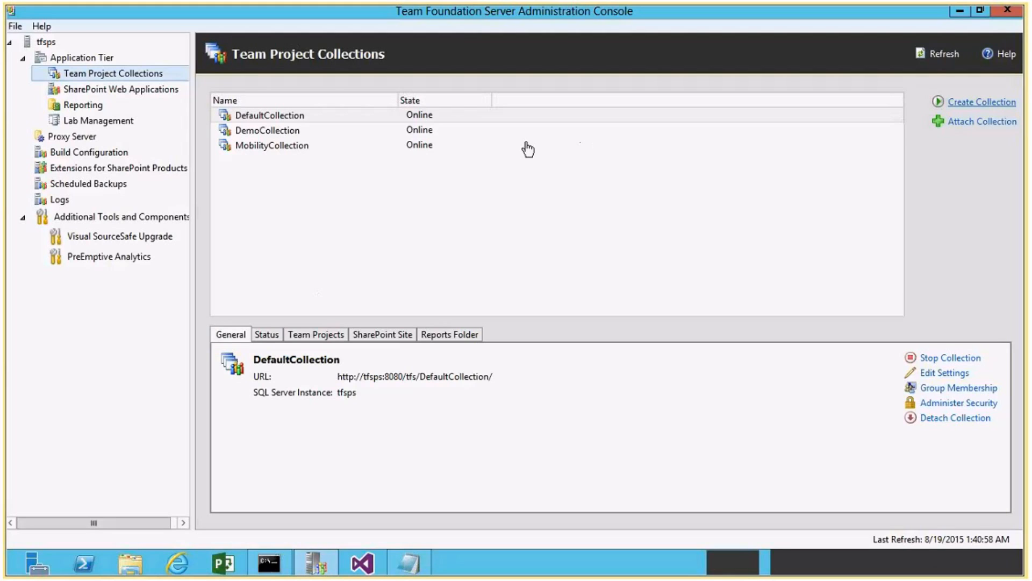
{"action": "left_click", "coordinate": [413, 559]}
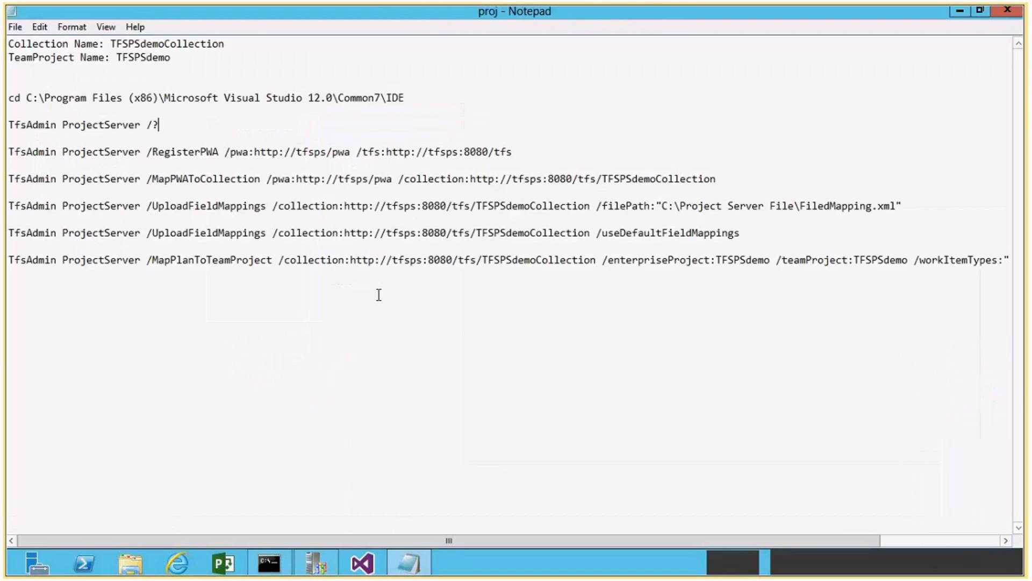
{"action": "left_click_drag", "start_coordinate": [110, 44], "coordinate": [224, 47]}
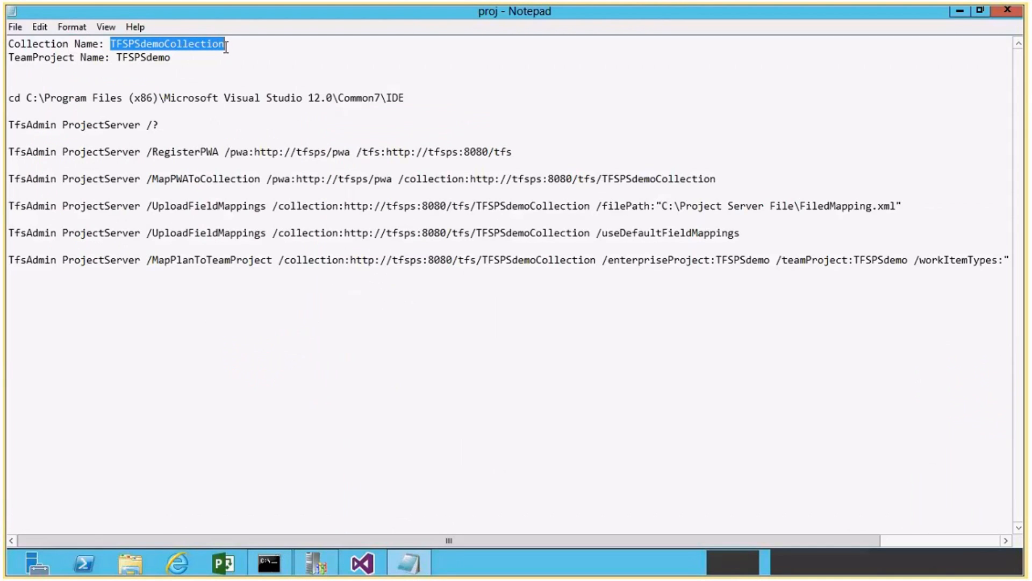
{"action": "key", "text": "alt+Tab"}
{"action": "left_click", "coordinate": [528, 180]}
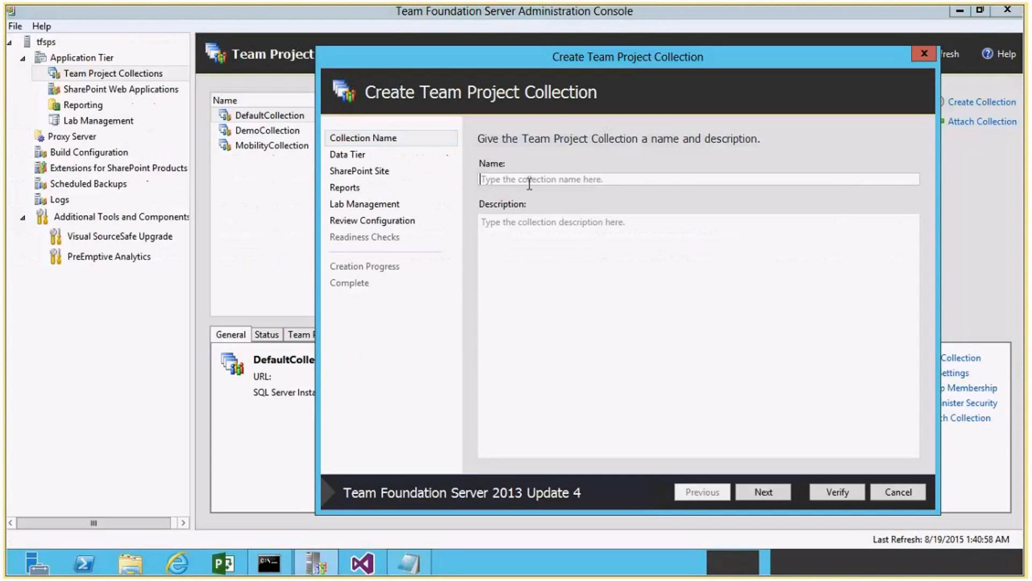
{"action": "type", "text": "TFSPSdemoCollection"}
{"action": "left_click", "coordinate": [763, 491]}
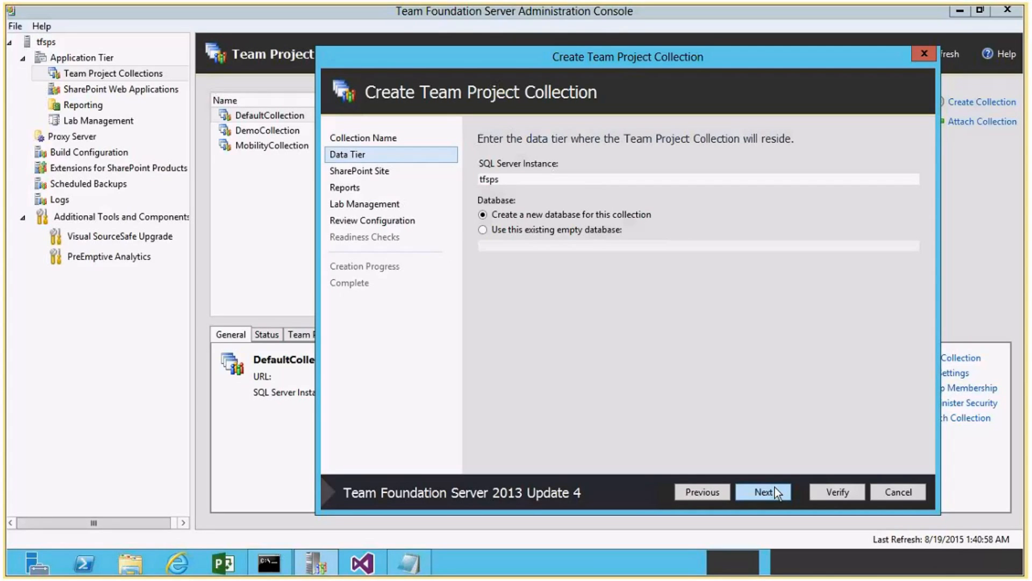
{"action": "left_click", "coordinate": [773, 488]}
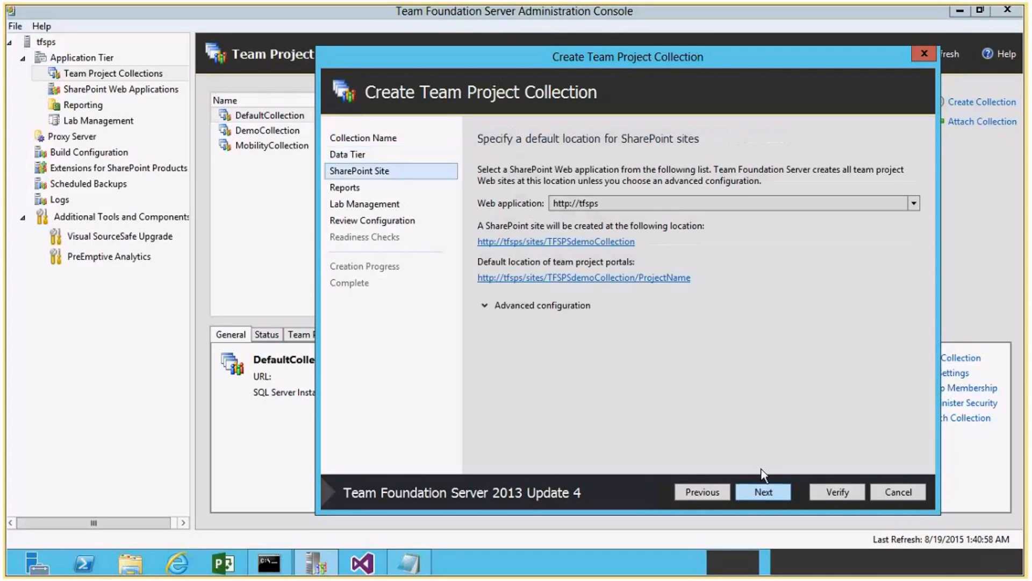
Configure the new collection to create neither a SharePoint site nor a report folder.
{"action": "left_click", "coordinate": [487, 304]}
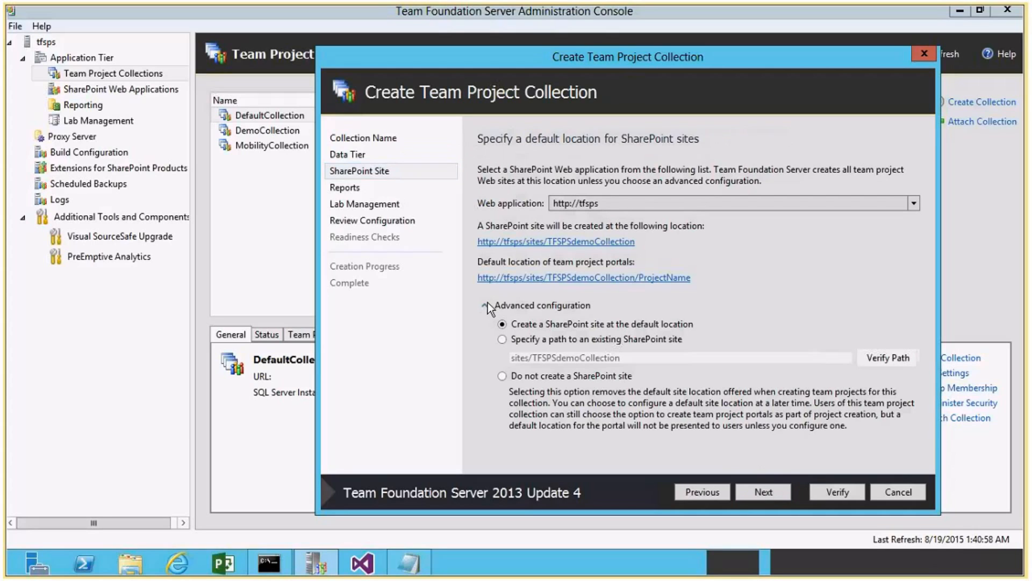
{"action": "left_click", "coordinate": [501, 376]}
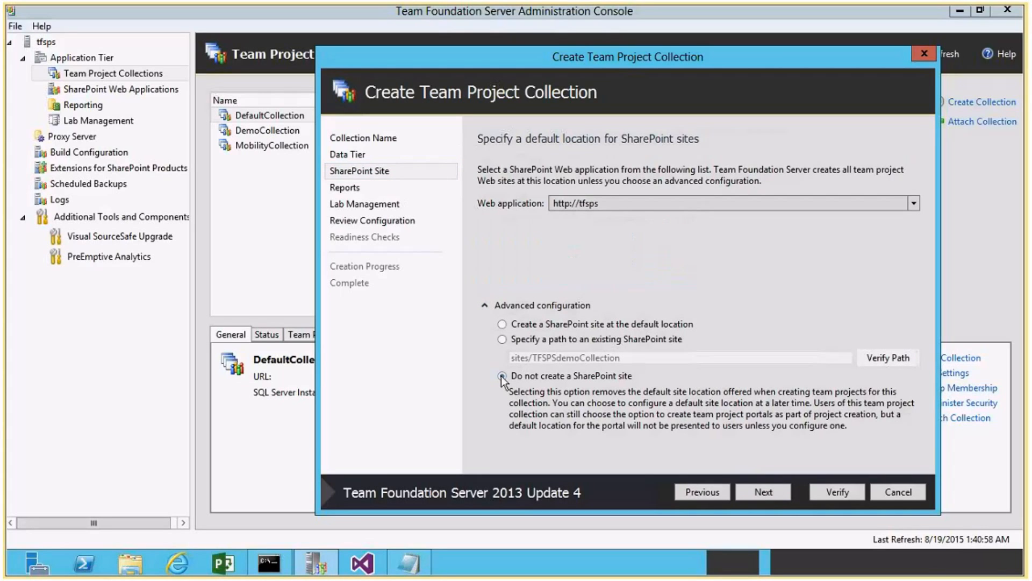
{"action": "left_click", "coordinate": [346, 188]}
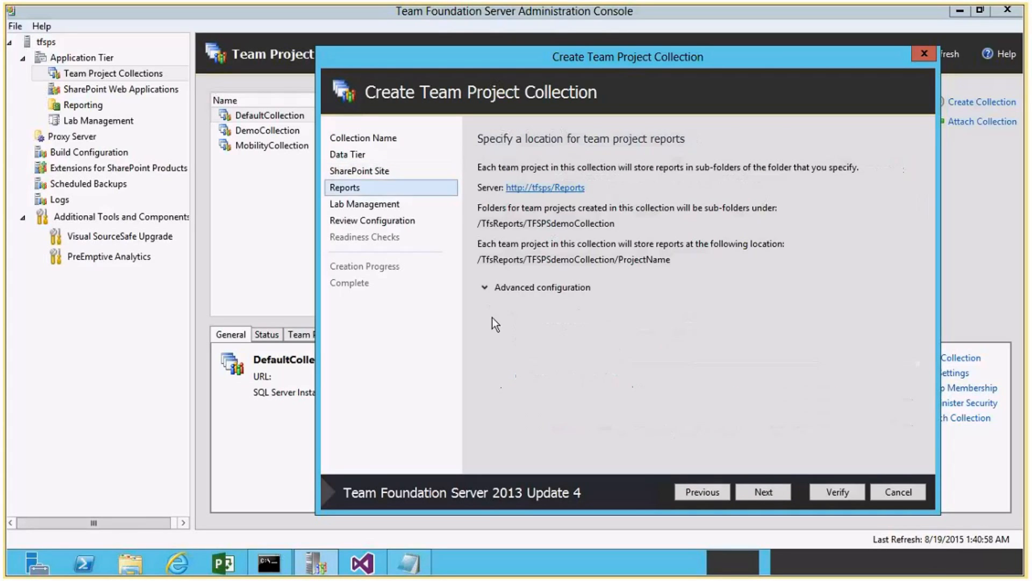
{"action": "left_click", "coordinate": [482, 289]}
{"action": "left_click", "coordinate": [502, 358]}
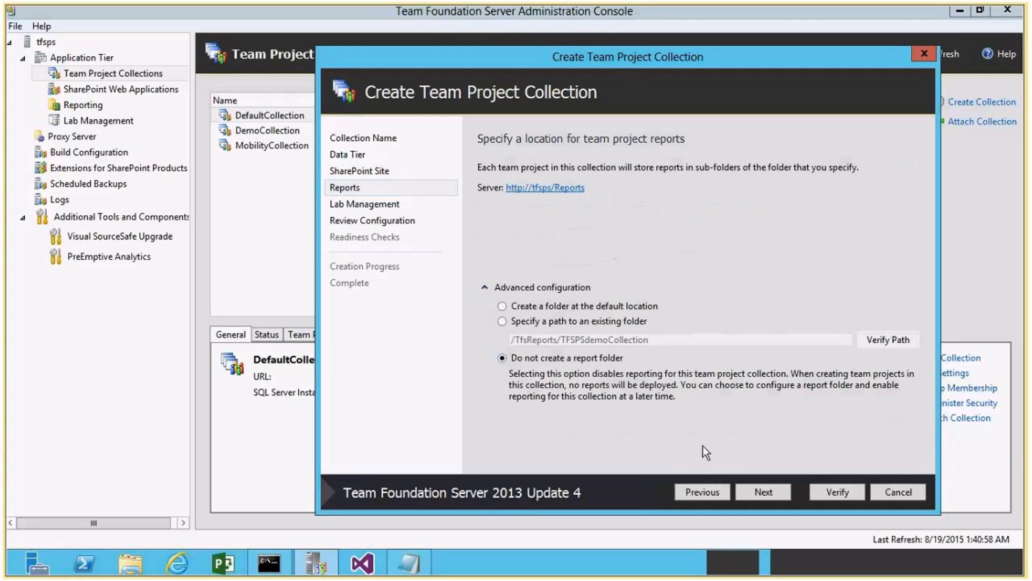
{"action": "left_click", "coordinate": [755, 491]}
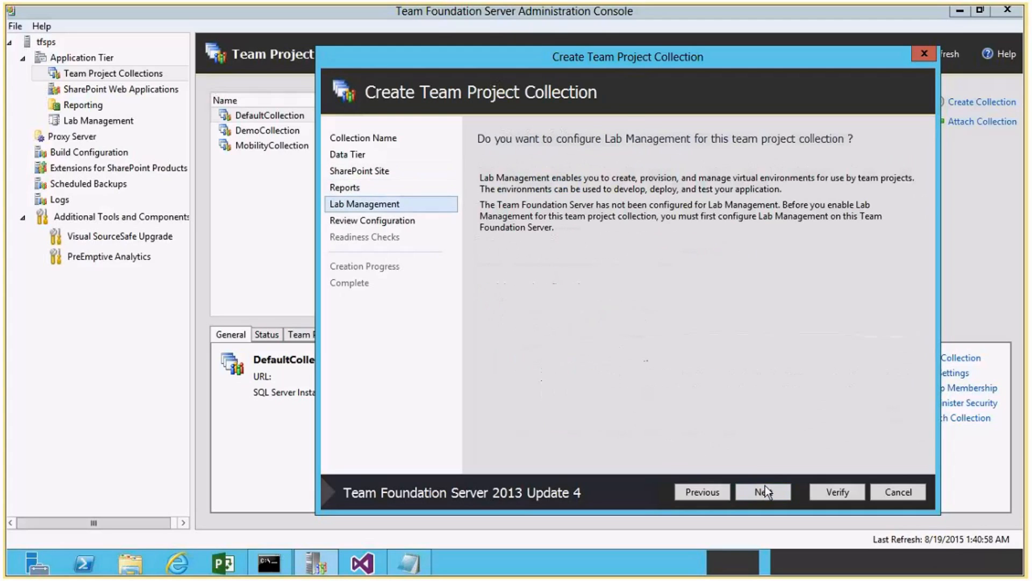
Verify the reviewed configuration, create the collection, close the wizard, and select TFSPSdemoCollection in the collection list.
{"action": "left_click", "coordinate": [765, 491]}
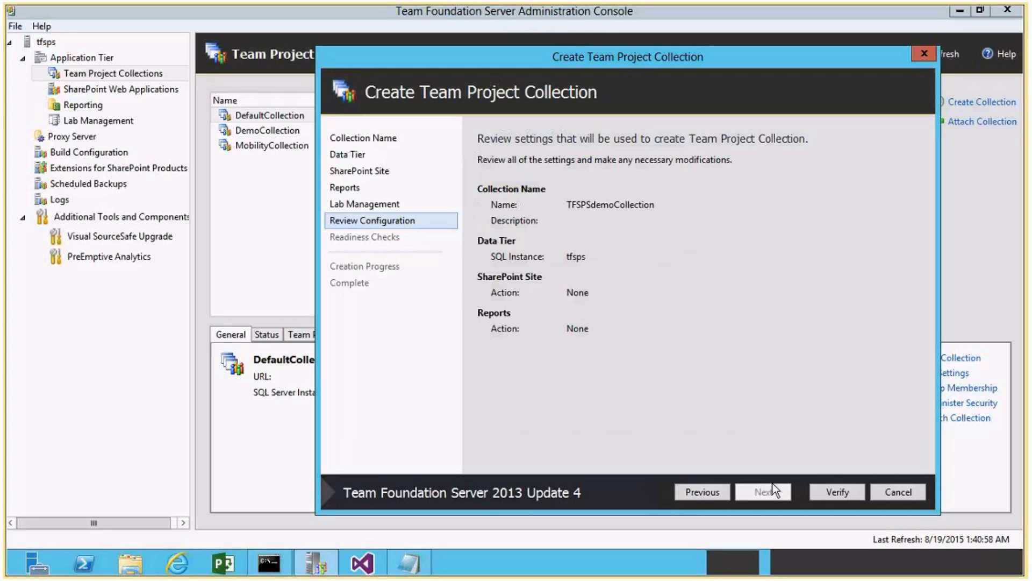
{"action": "left_click", "coordinate": [820, 491]}
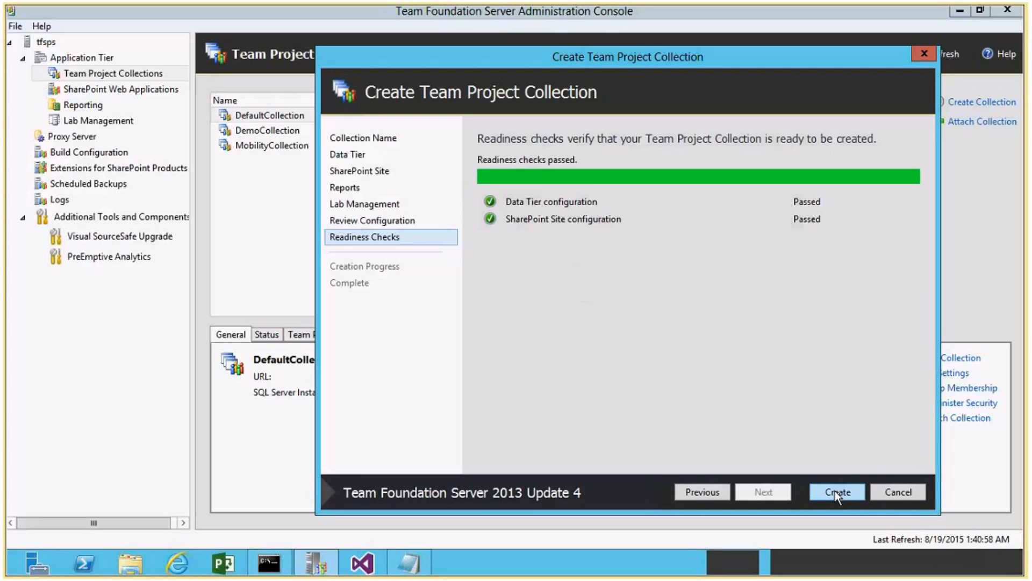
{"action": "left_click", "coordinate": [837, 492]}
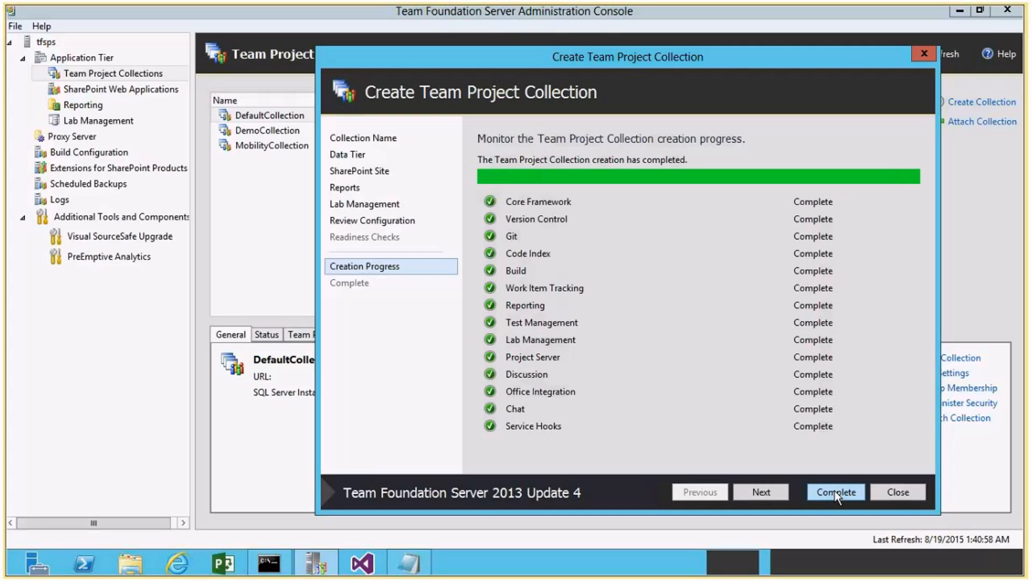
{"action": "left_click", "coordinate": [761, 491]}
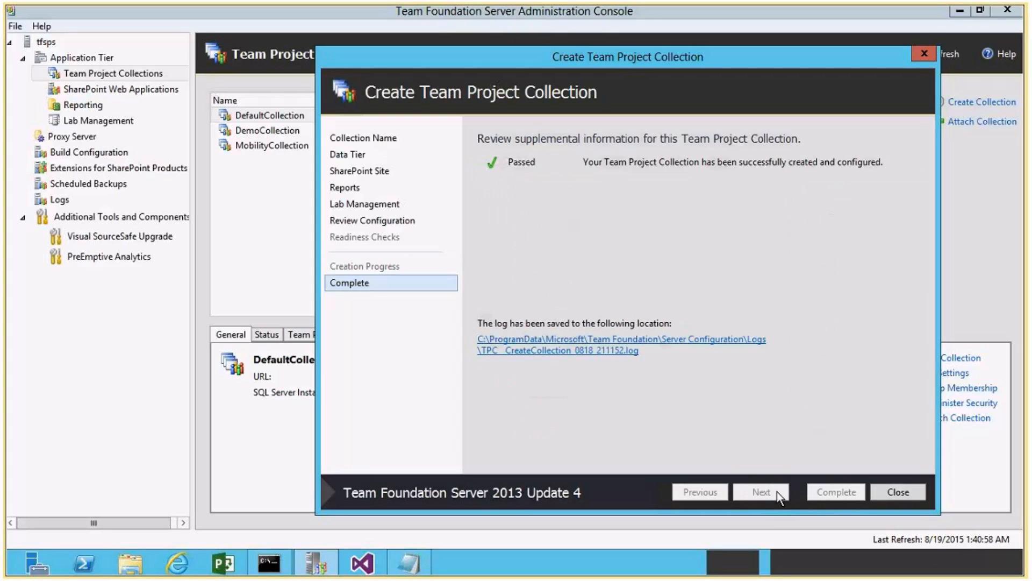
{"action": "left_click", "coordinate": [892, 491]}
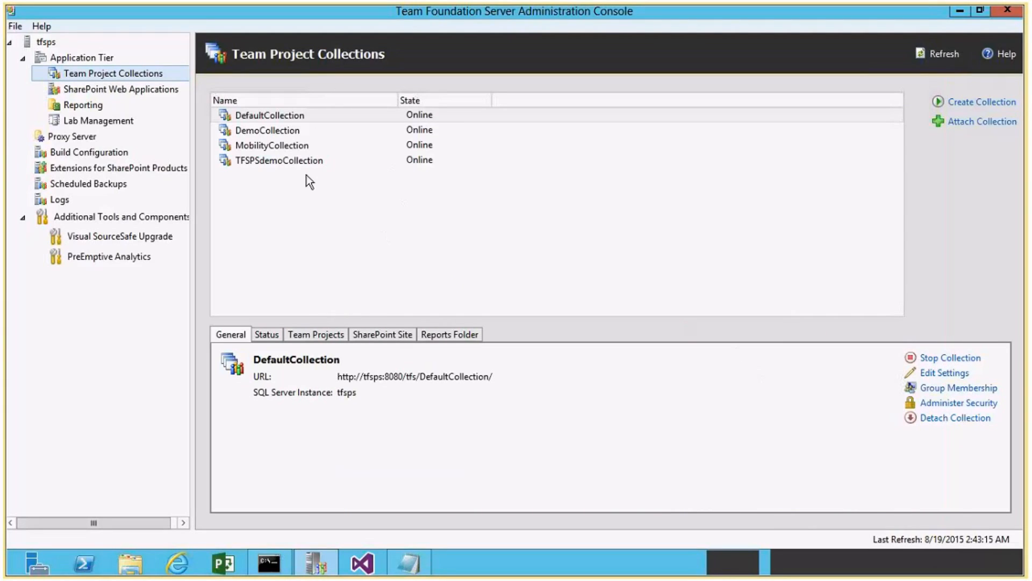
{"action": "left_click", "coordinate": [298, 160]}
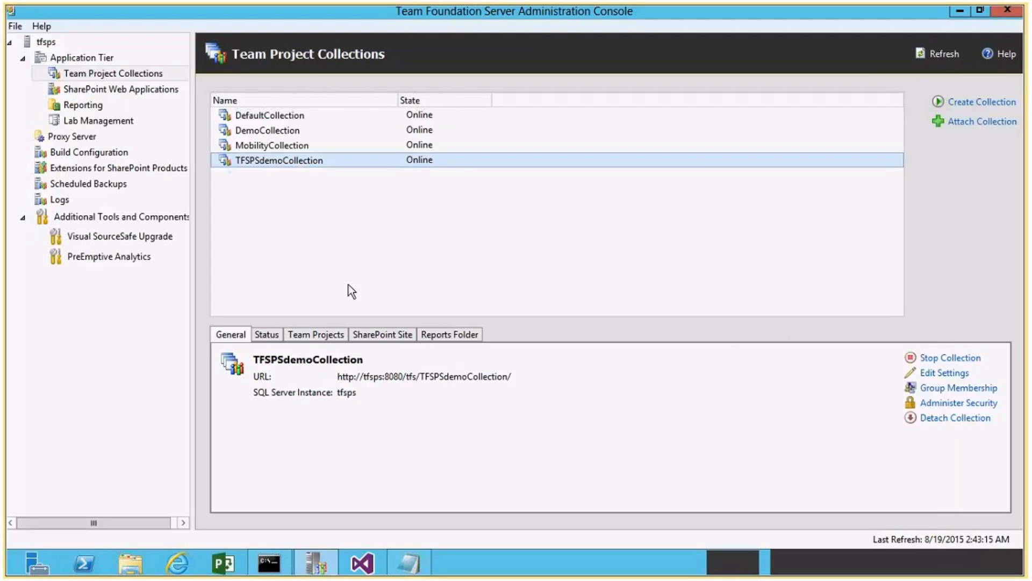
Launch Visual Studio 2013 as administrator and allow it to make changes to the computer.
{"action": "right_click", "coordinate": [362, 566]}
{"action": "right_click", "coordinate": [352, 506]}
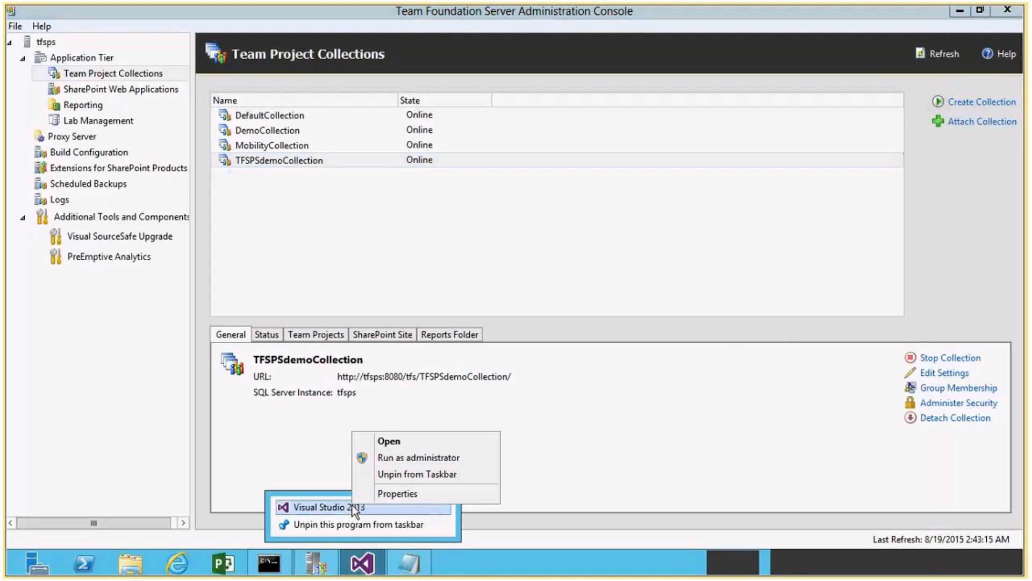
{"action": "left_click", "coordinate": [411, 456]}
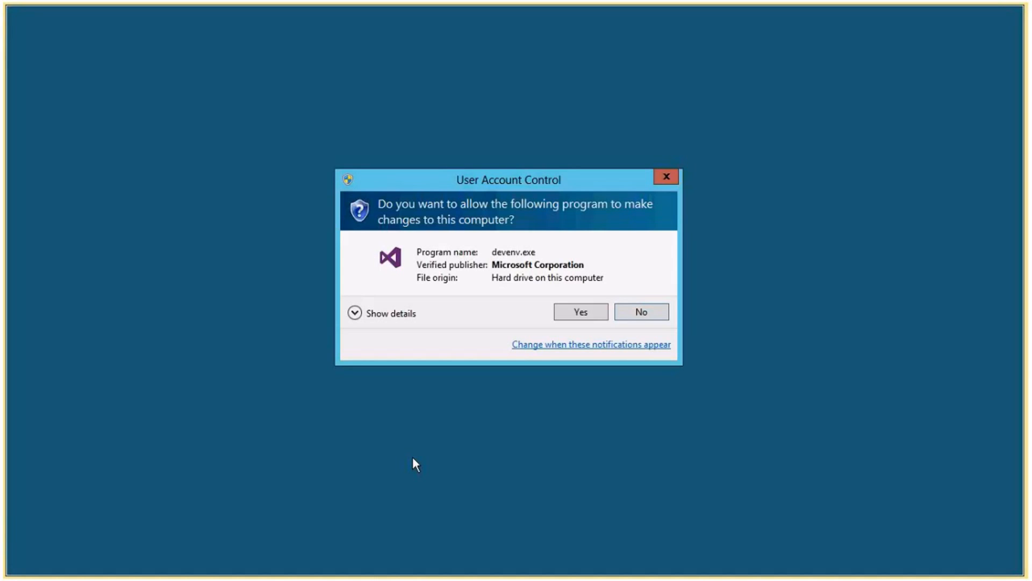
{"action": "left_click", "coordinate": [573, 317]}
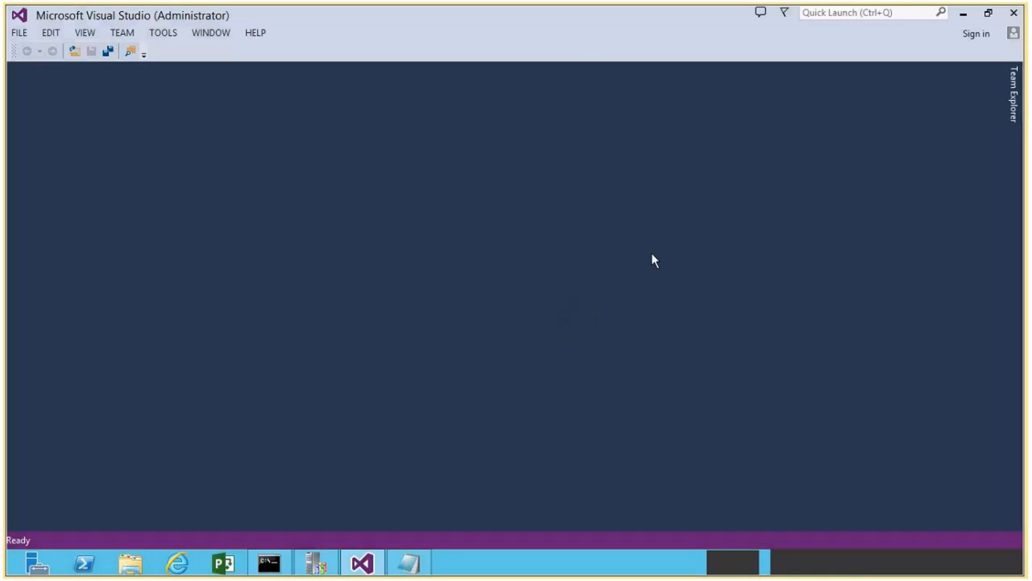
Widen Team Explorer and connect to TFSPSdemoCollection on the tfsps server.
{"action": "left_click", "coordinate": [1015, 94]}
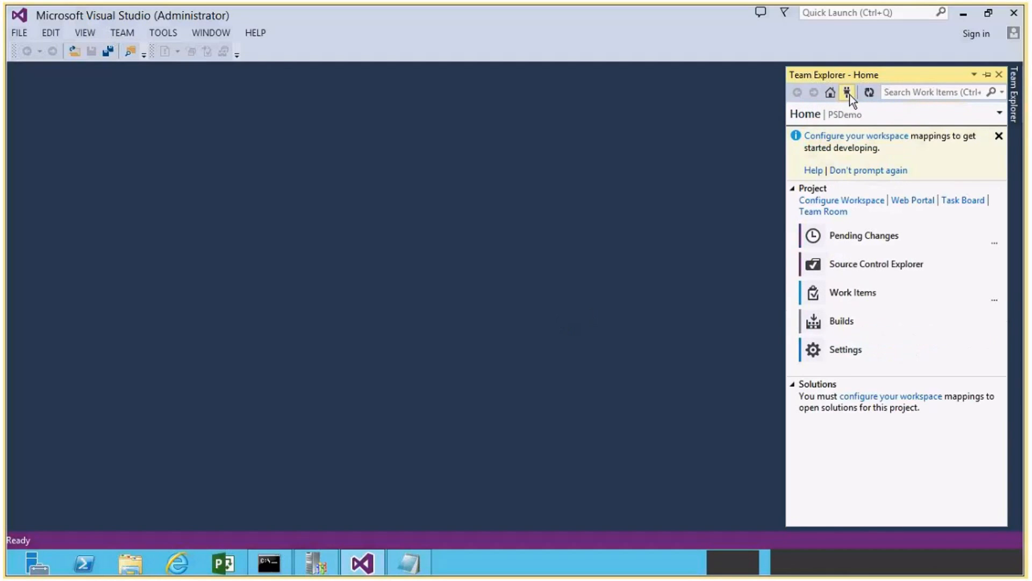
{"action": "left_click", "coordinate": [848, 92]}
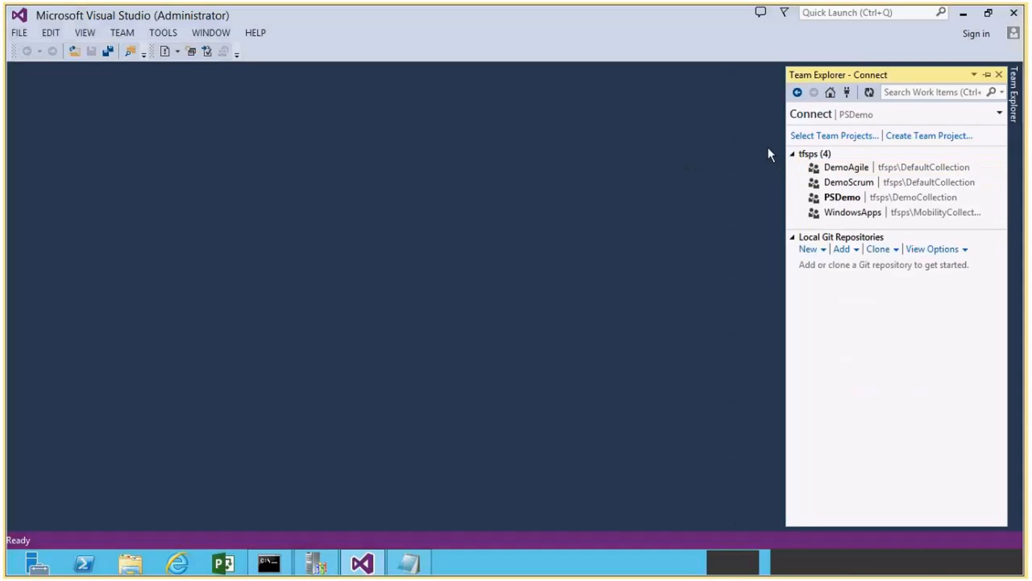
{"action": "left_click_drag", "start_coordinate": [786, 147], "coordinate": [688, 146]}
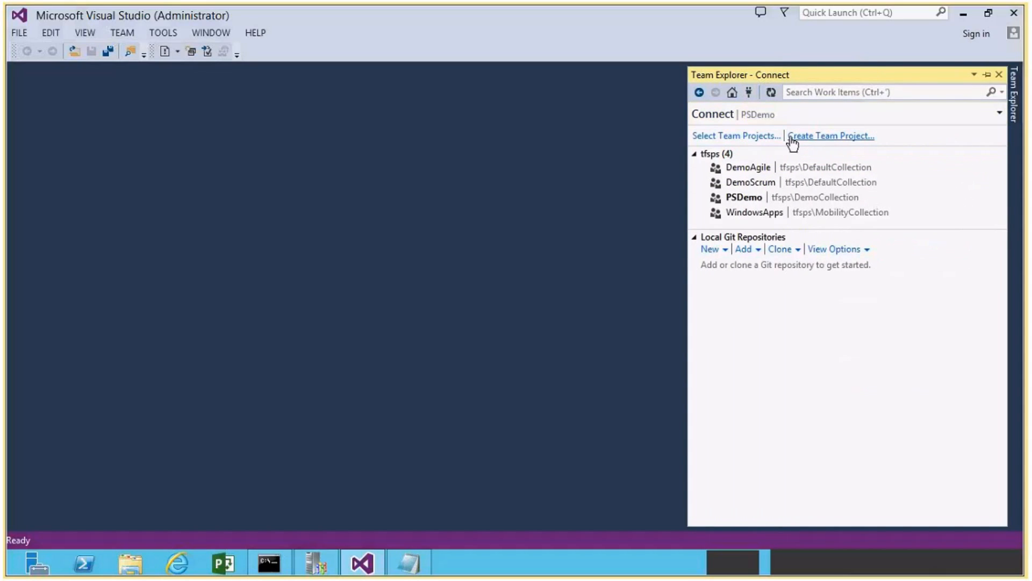
{"action": "left_click", "coordinate": [747, 138]}
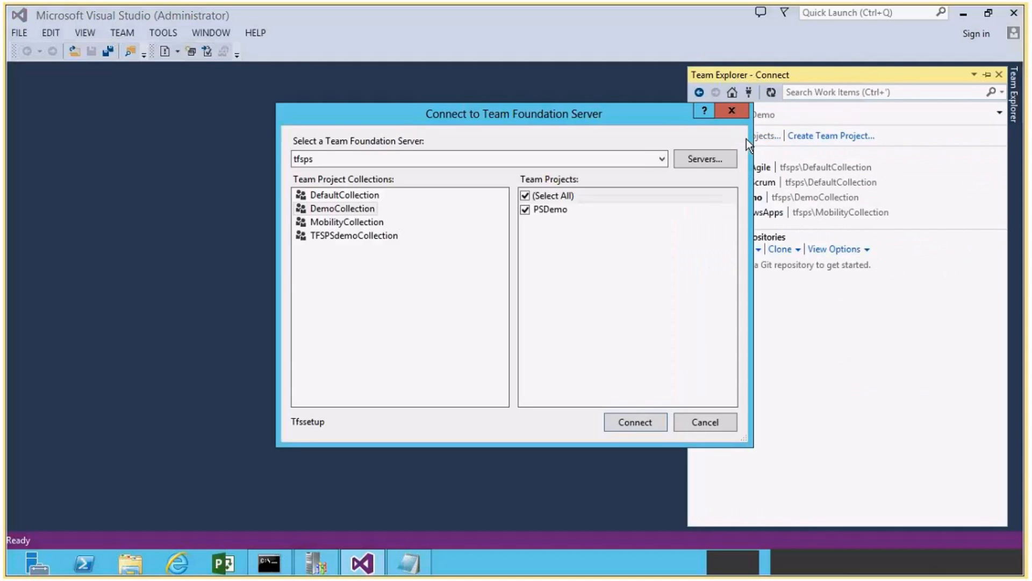
{"action": "left_click", "coordinate": [354, 237]}
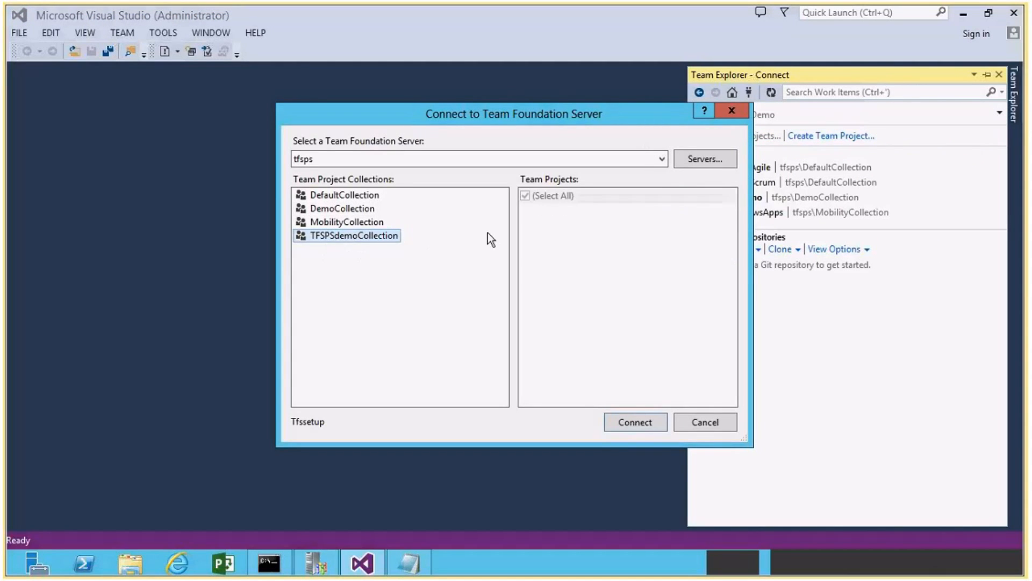
{"action": "left_click", "coordinate": [636, 422]}
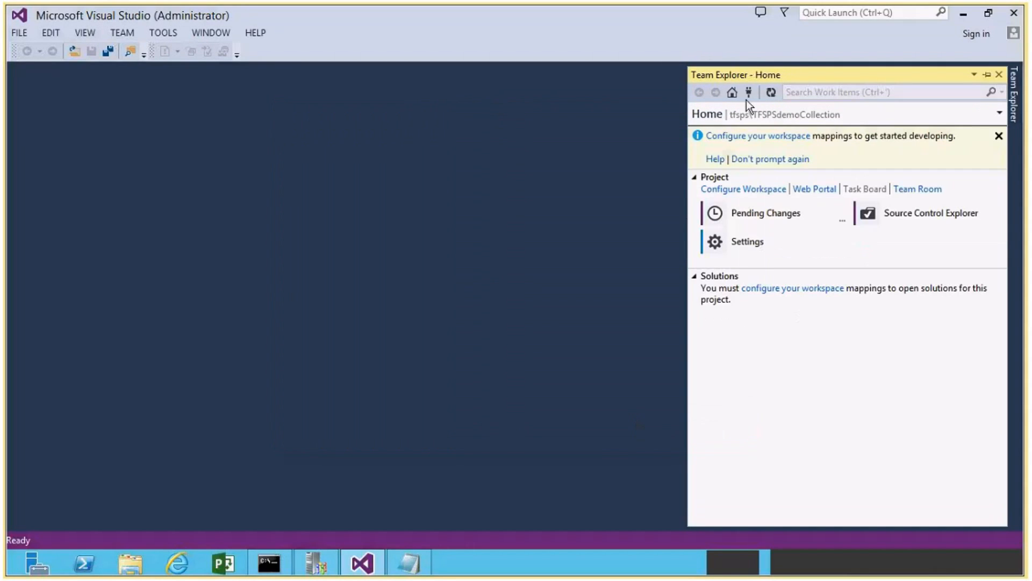
Start a new team project in TFSPSdemoCollection and name it TFSPSdemo, copying the name from the proj notes.
{"action": "left_click", "coordinate": [750, 92]}
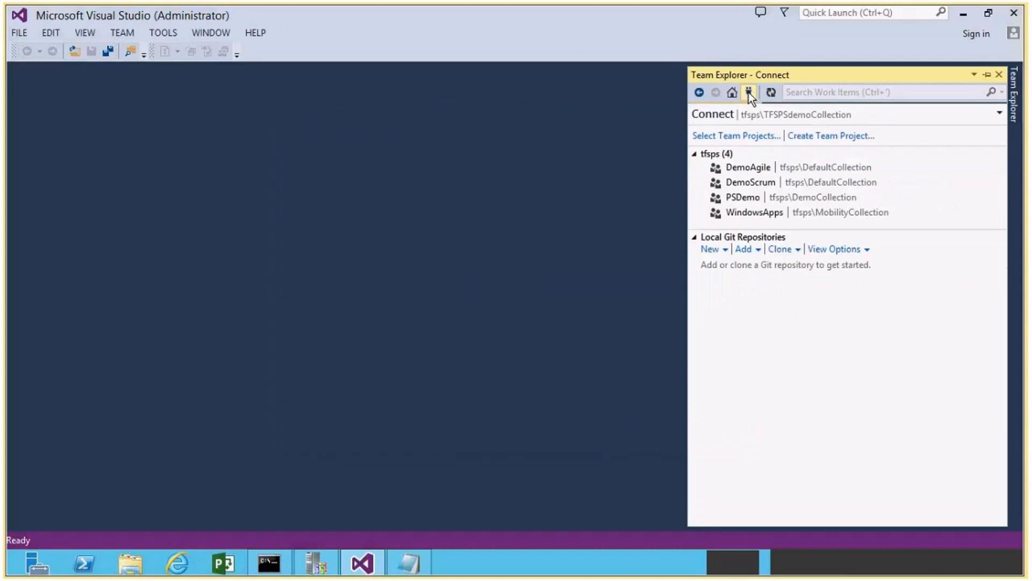
{"action": "left_click", "coordinate": [828, 140]}
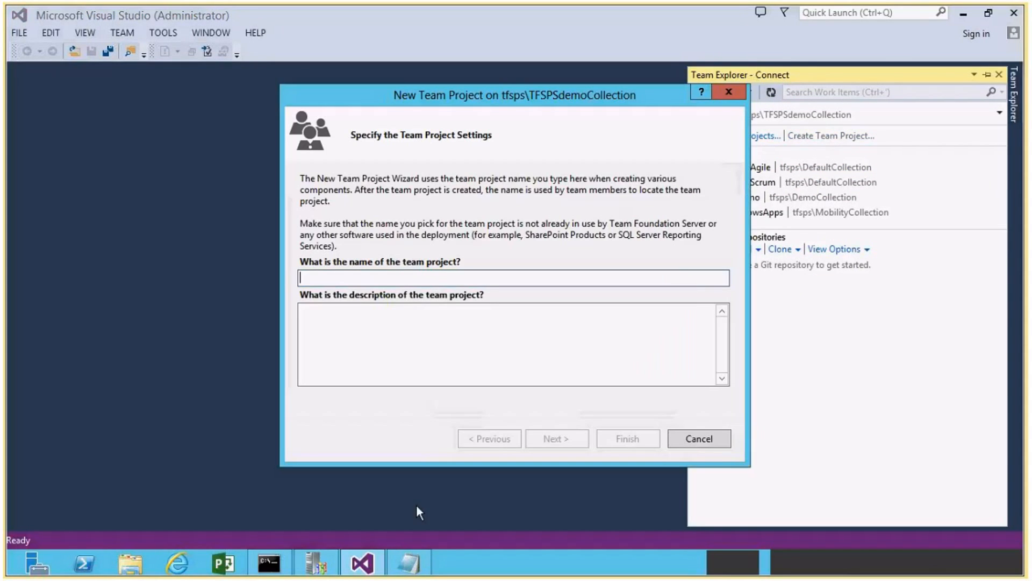
{"action": "left_click", "coordinate": [408, 563]}
{"action": "left_click_drag", "start_coordinate": [117, 58], "coordinate": [170, 63]}
{"action": "key", "text": "ctrl+c"}
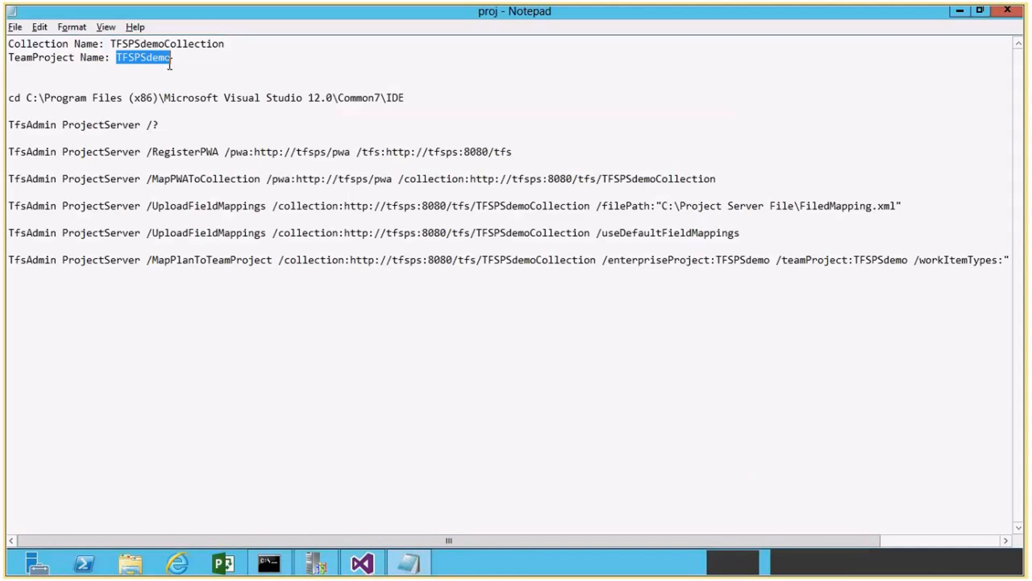
{"action": "key", "text": "alt+Tab"}
{"action": "key", "text": "ctrl+v"}
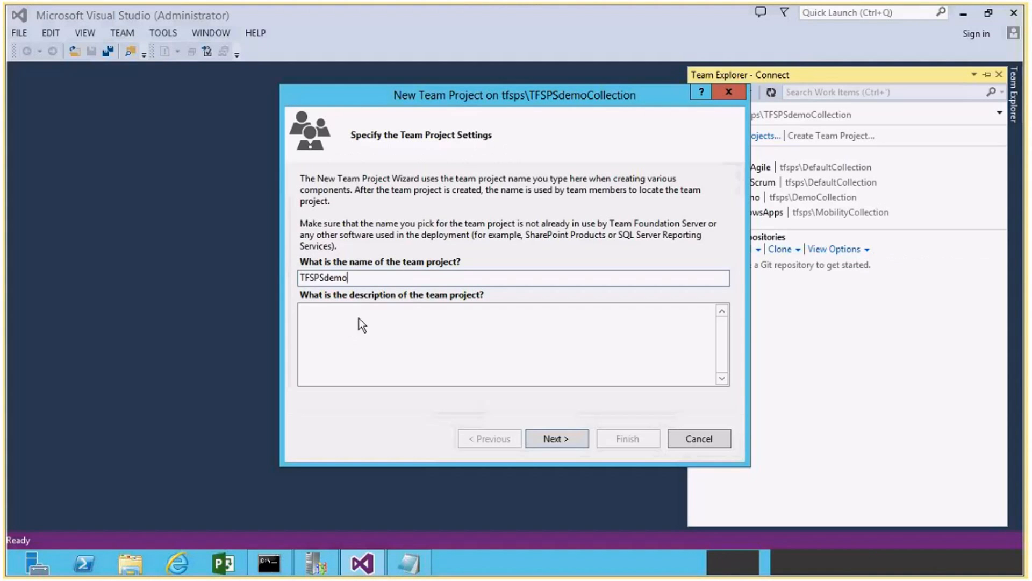
{"action": "left_click", "coordinate": [557, 437]}
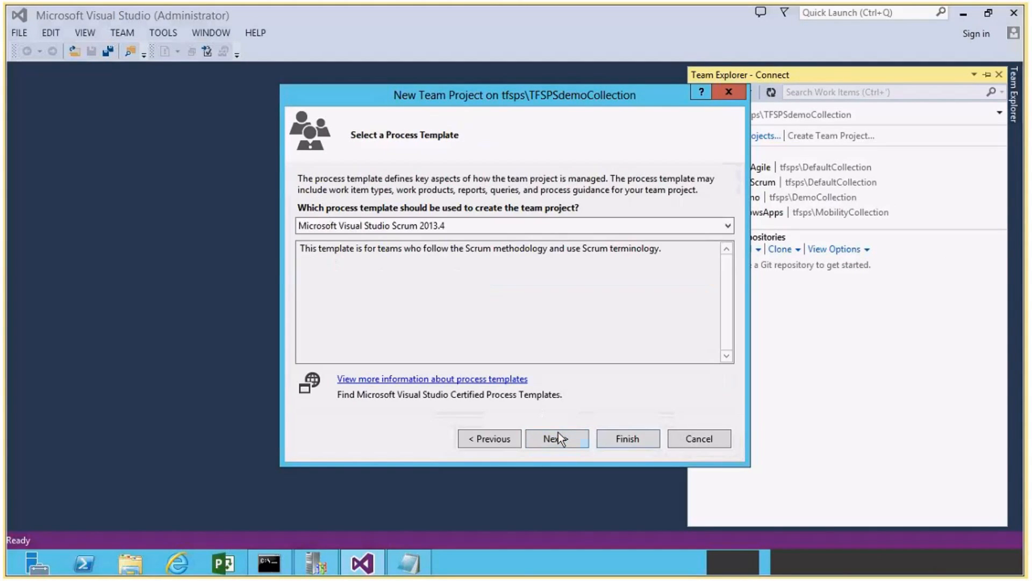
Choose the MSF for Agile Software Development 2013.4 process template and leave the SharePoint site unconfigured.
{"action": "left_click", "coordinate": [429, 224]}
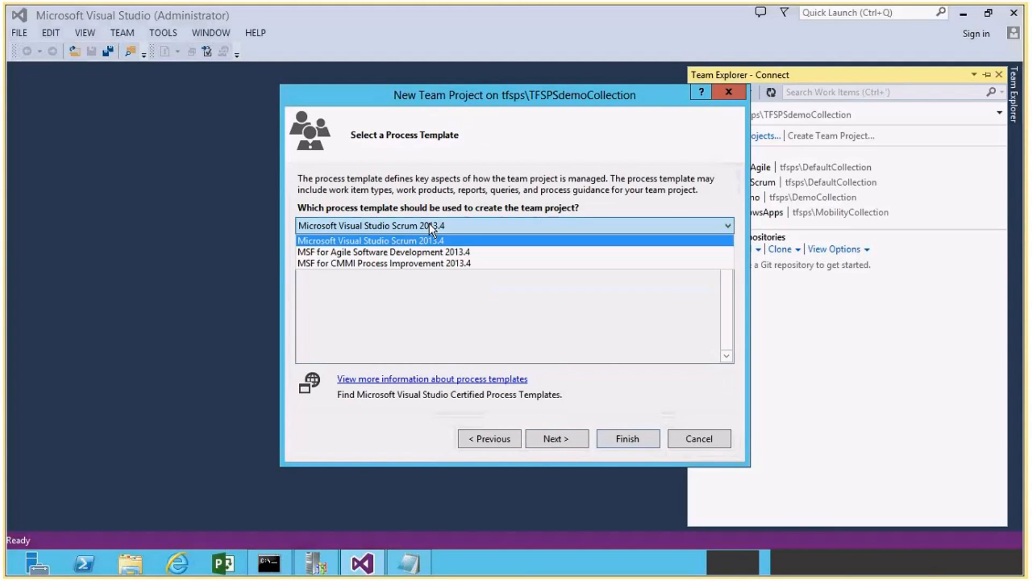
{"action": "left_click", "coordinate": [427, 250]}
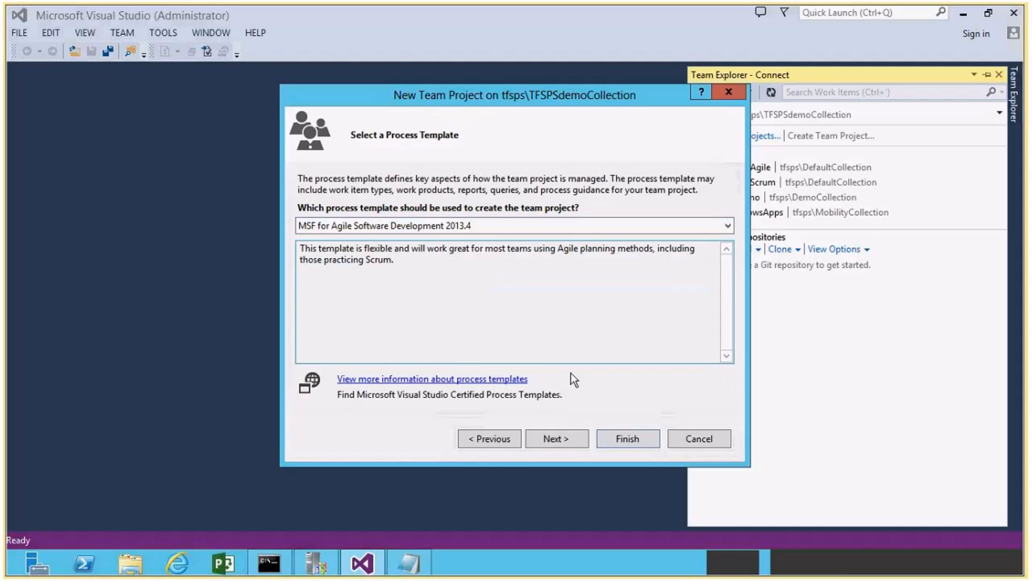
{"action": "left_click", "coordinate": [562, 437]}
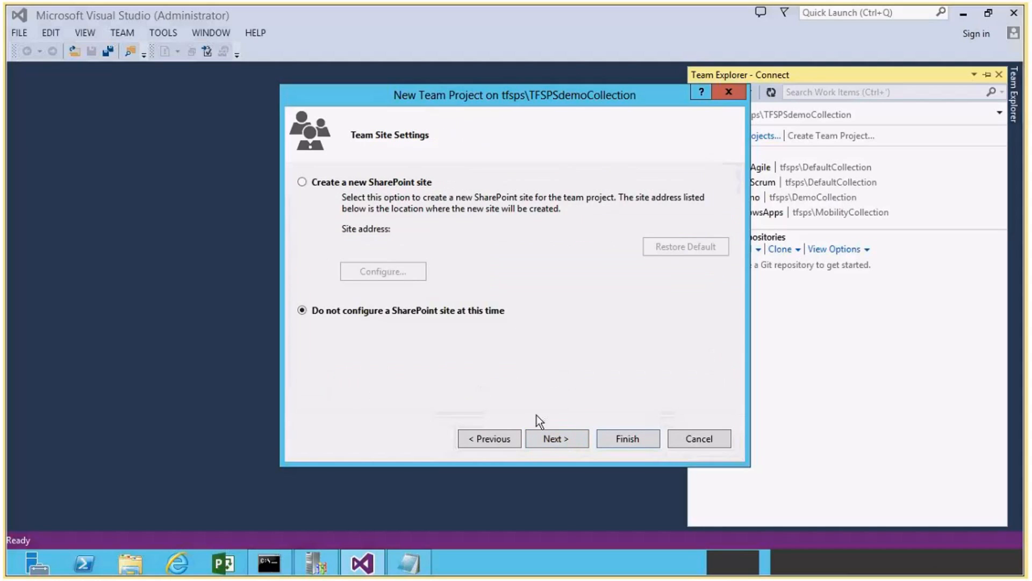
{"action": "left_click", "coordinate": [562, 438]}
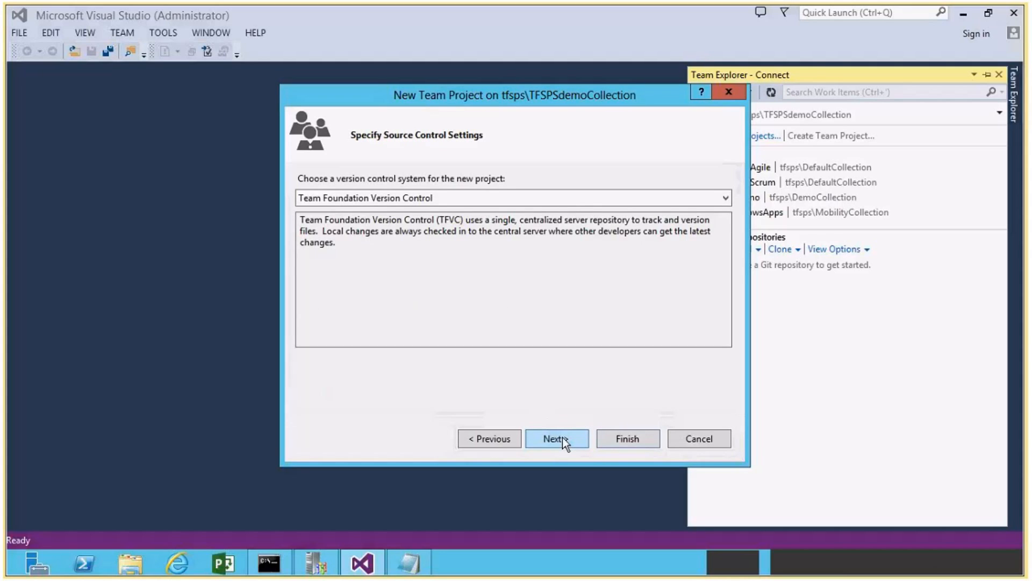
Keep Team Foundation Version Control as the source control system, create the TFSPSdemo team project and close the wizard.
{"action": "left_click", "coordinate": [562, 437]}
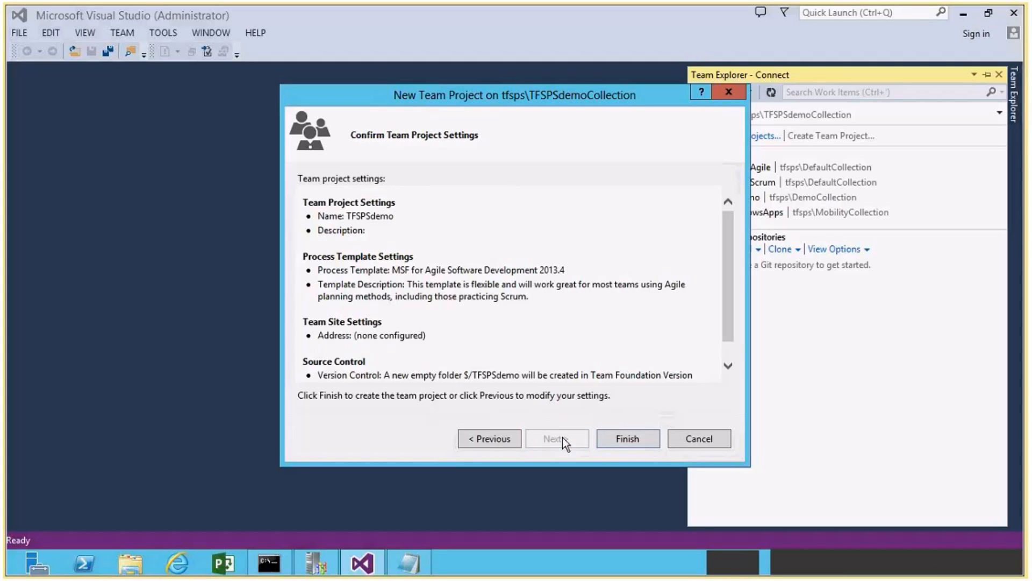
{"action": "left_click", "coordinate": [627, 438]}
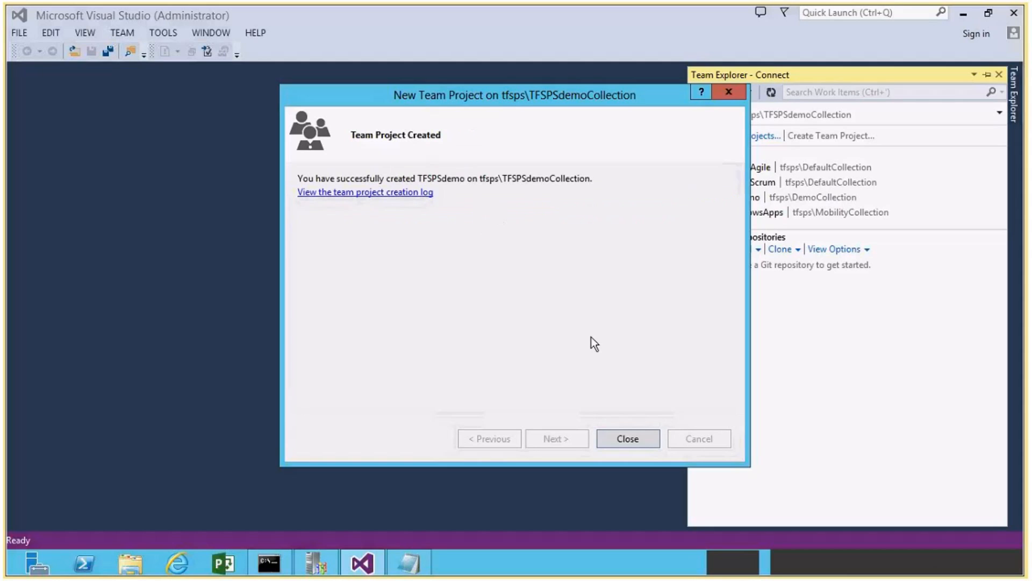
{"action": "left_click", "coordinate": [637, 438]}
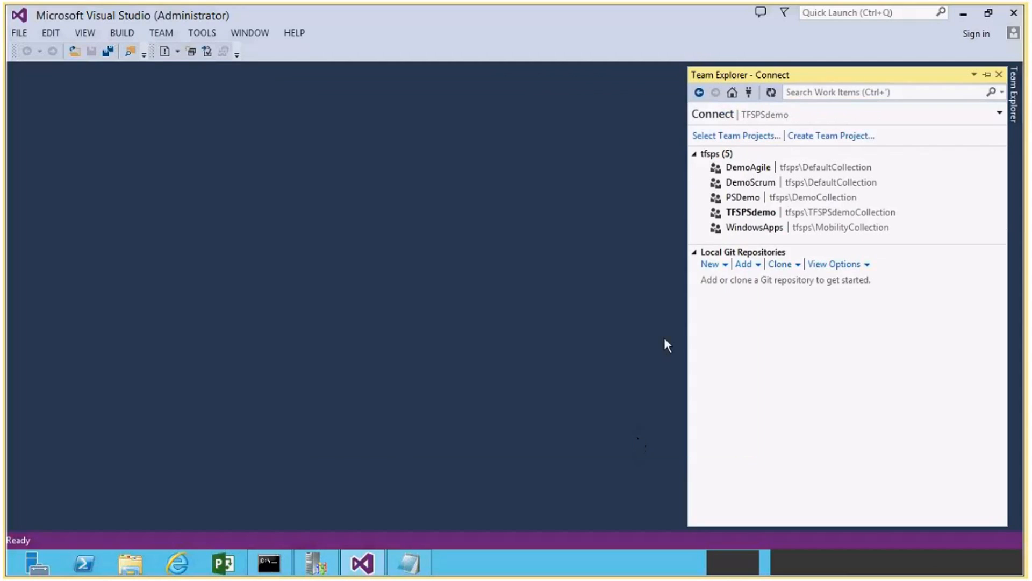
Open the TFSPSdemo team project from the Team Explorer connections and launch its web portal.
{"action": "left_click", "coordinate": [790, 215]}
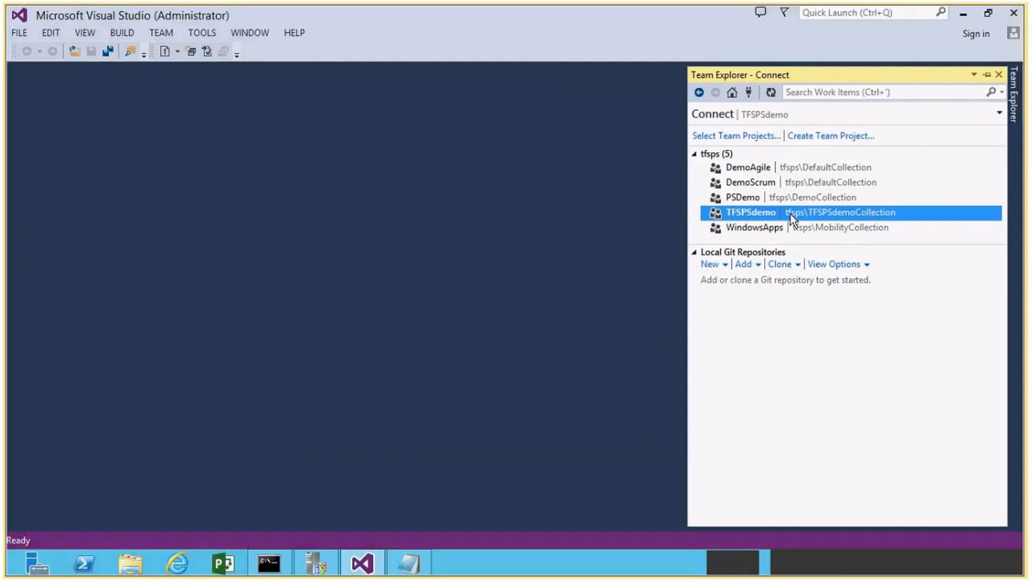
{"action": "double_click", "coordinate": [790, 214]}
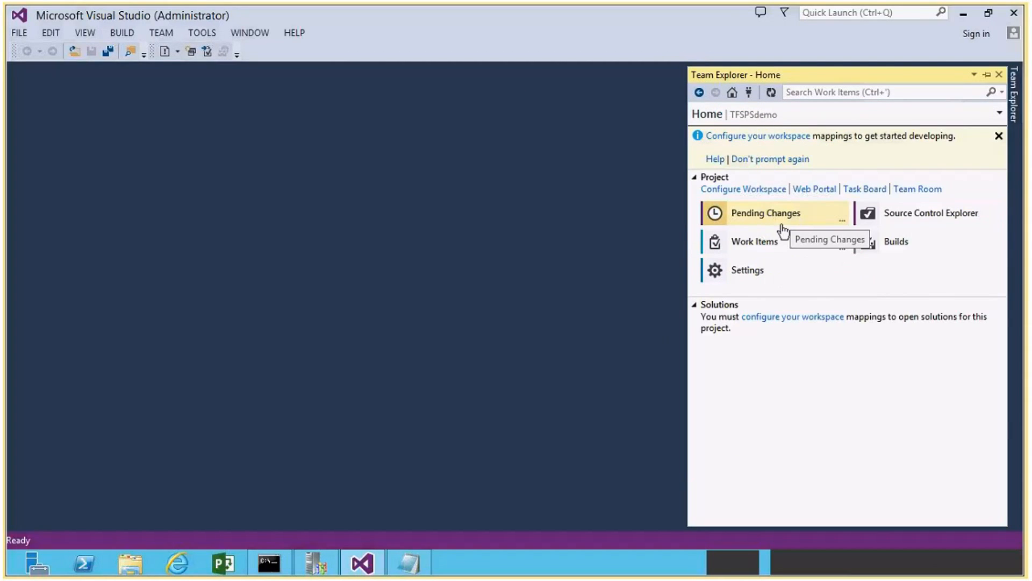
{"action": "left_click", "coordinate": [813, 191]}
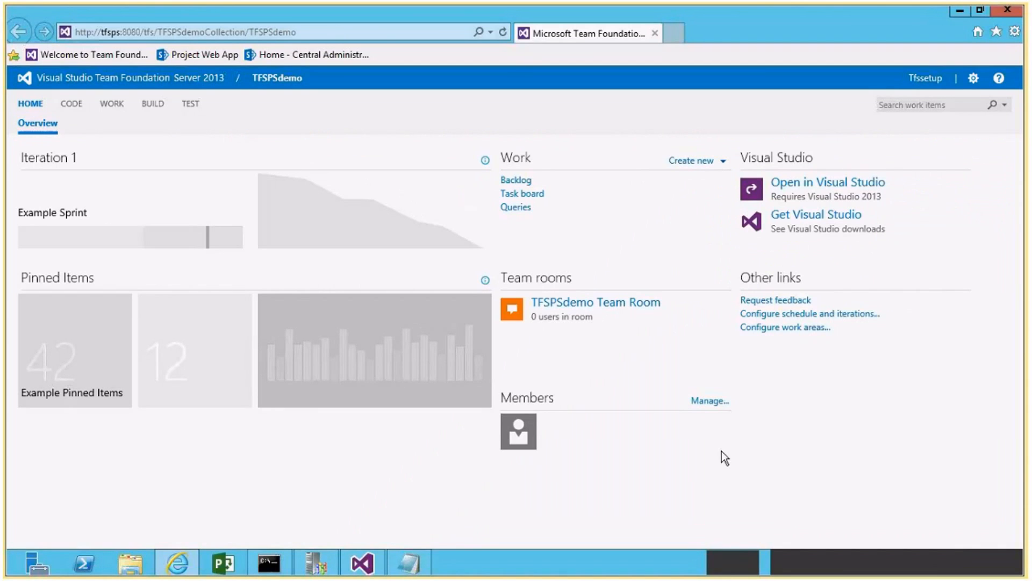
Add the Windows users Developer1 to Developer4, BusinessAnalyst, QualityAnalyst, TeamLead and BuildRM as members of the TFSPSdemo team.
{"action": "left_click", "coordinate": [710, 403]}
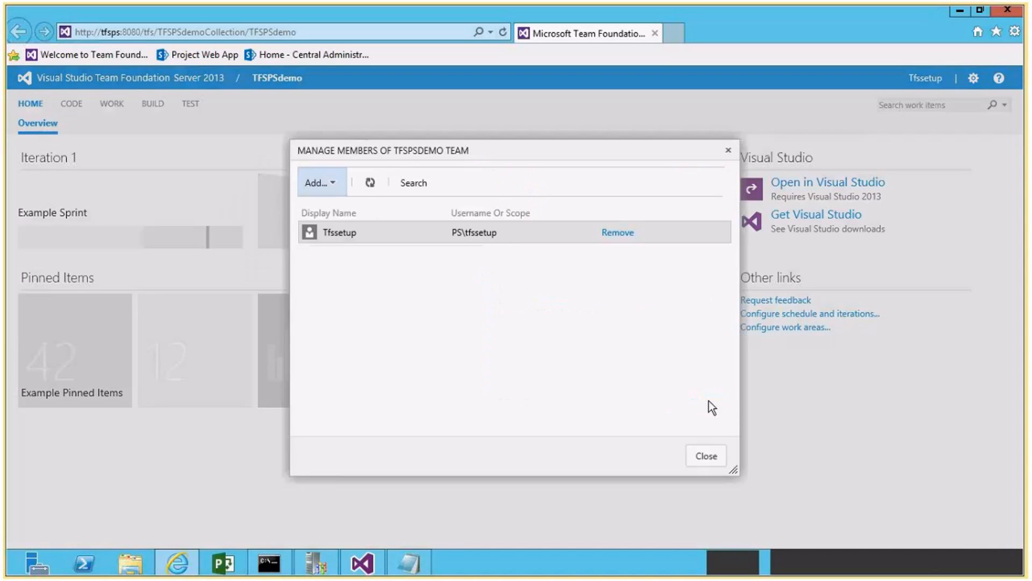
{"action": "left_click", "coordinate": [333, 186]}
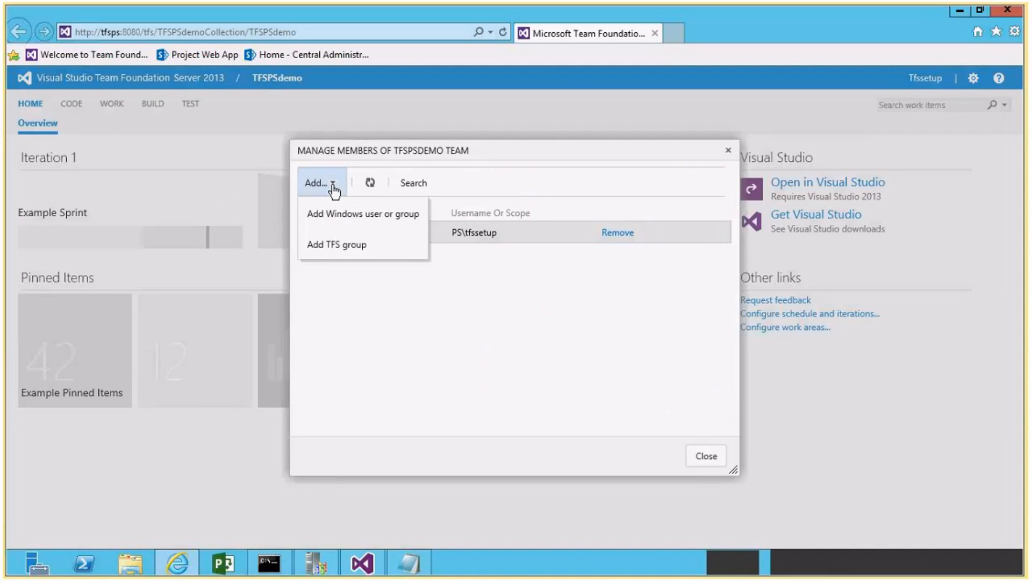
{"action": "left_click", "coordinate": [354, 215]}
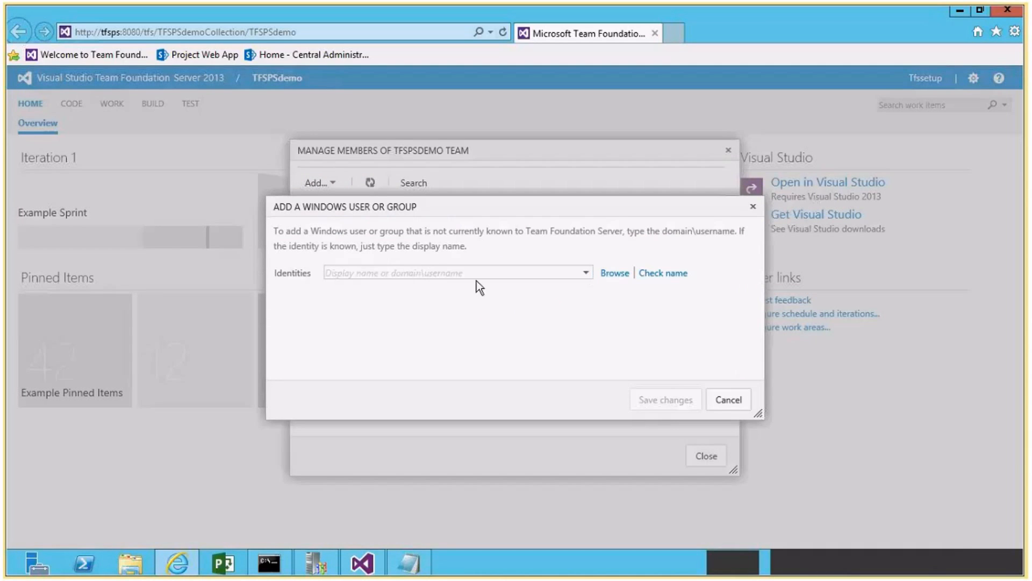
{"action": "left_click", "coordinate": [586, 273]}
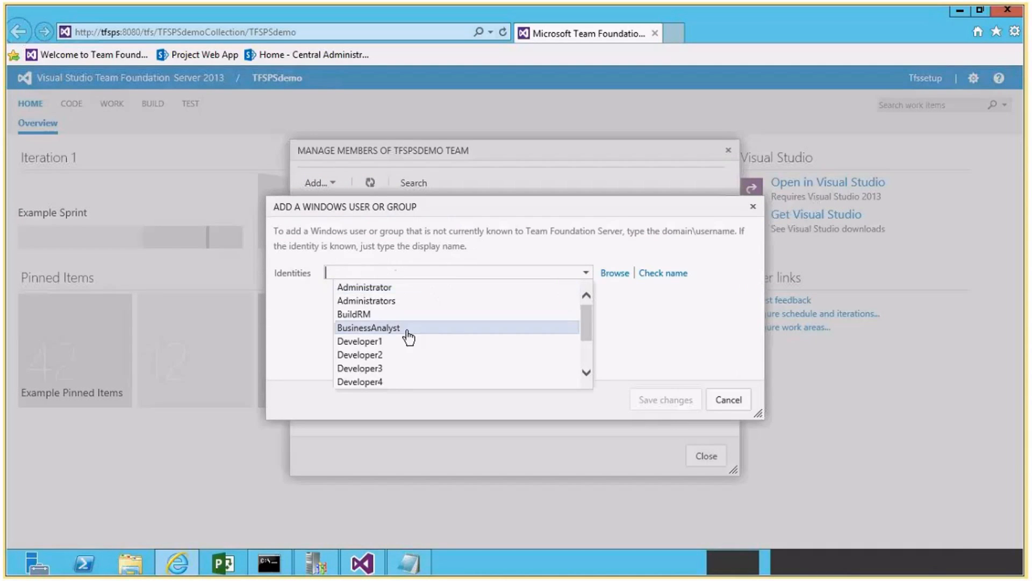
{"action": "left_click", "coordinate": [376, 341]}
{"action": "left_click", "coordinate": [580, 290]}
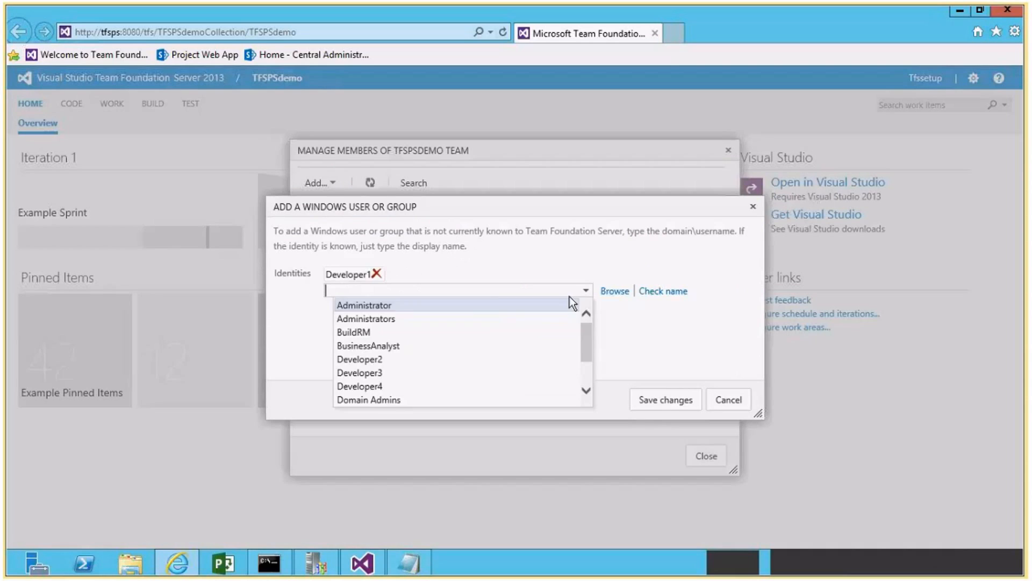
{"action": "left_click", "coordinate": [390, 359]}
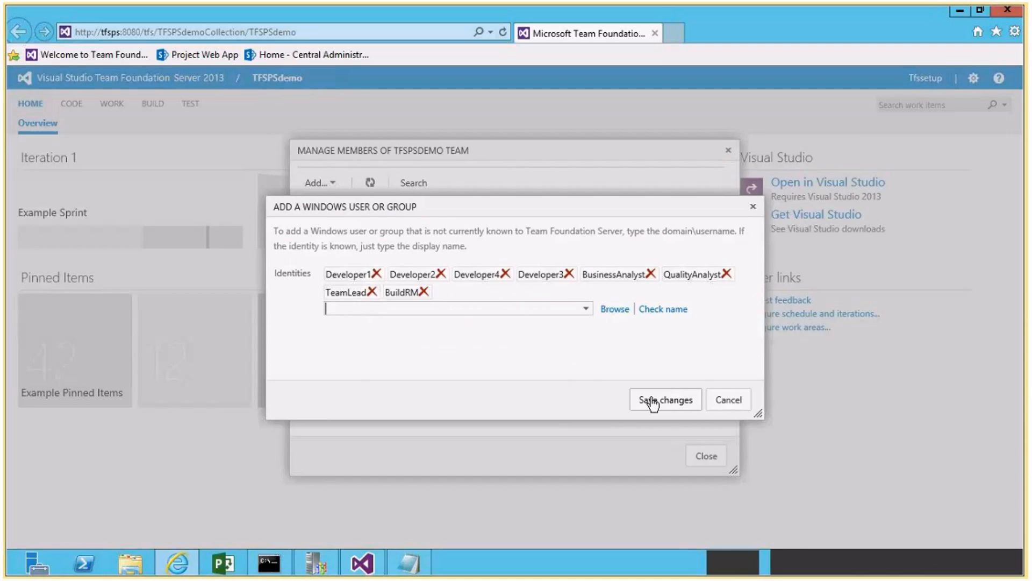
{"action": "left_click", "coordinate": [650, 399]}
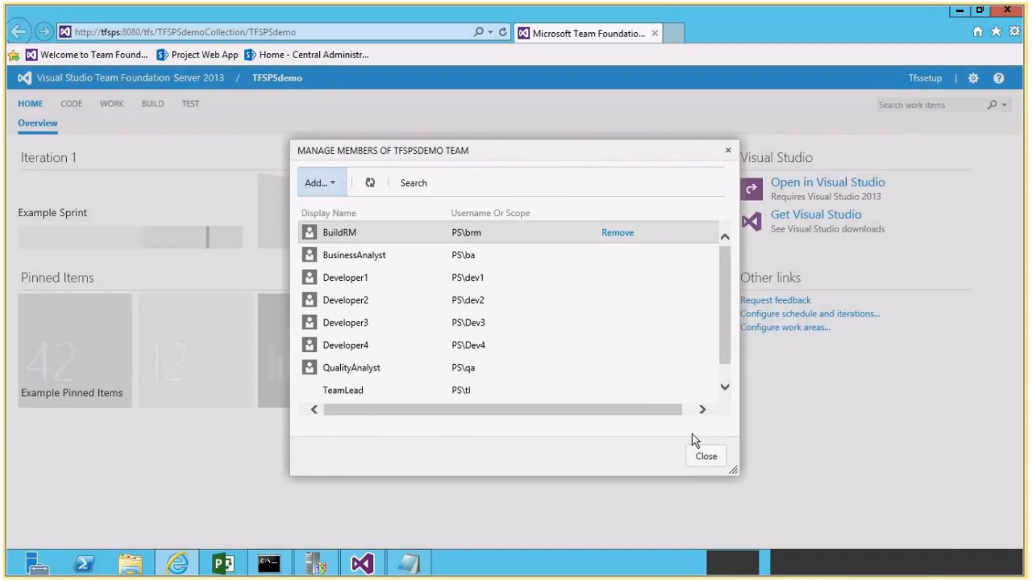
{"action": "left_click", "coordinate": [706, 455]}
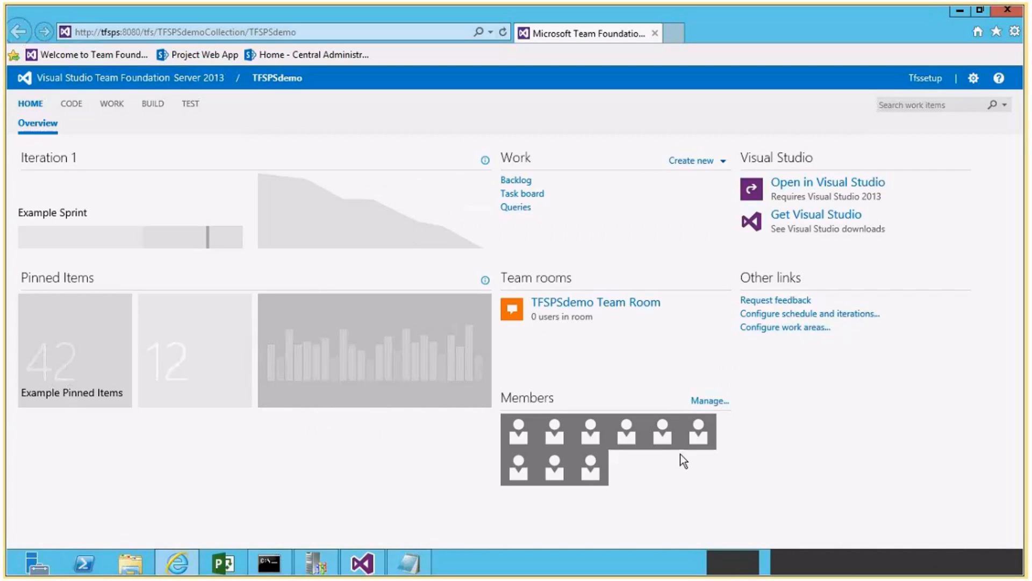
Create a new work item query in the TFSPSdemo portal and set its type to Tree of work items.
{"action": "left_click", "coordinate": [506, 208]}
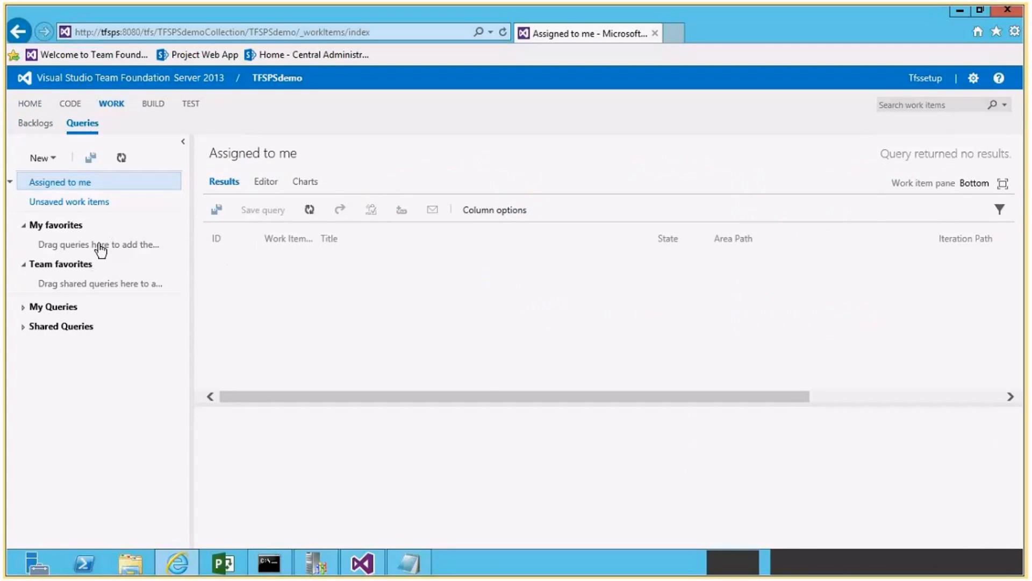
{"action": "left_click", "coordinate": [54, 161]}
{"action": "left_click", "coordinate": [65, 195]}
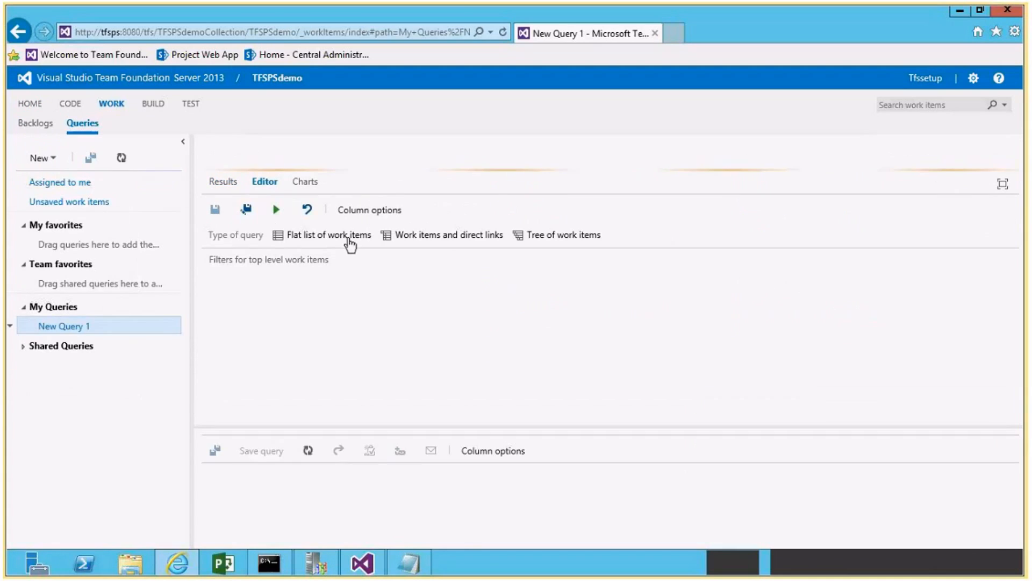
{"action": "left_click", "coordinate": [543, 236]}
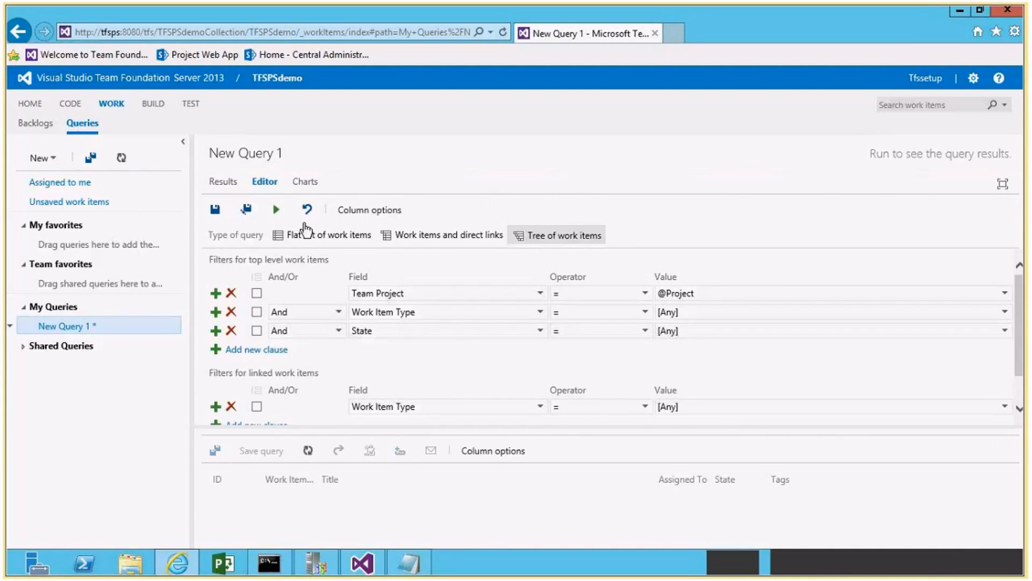
Save the query as All Items in the My Queries folder and refresh its results.
{"action": "left_click", "coordinate": [247, 209]}
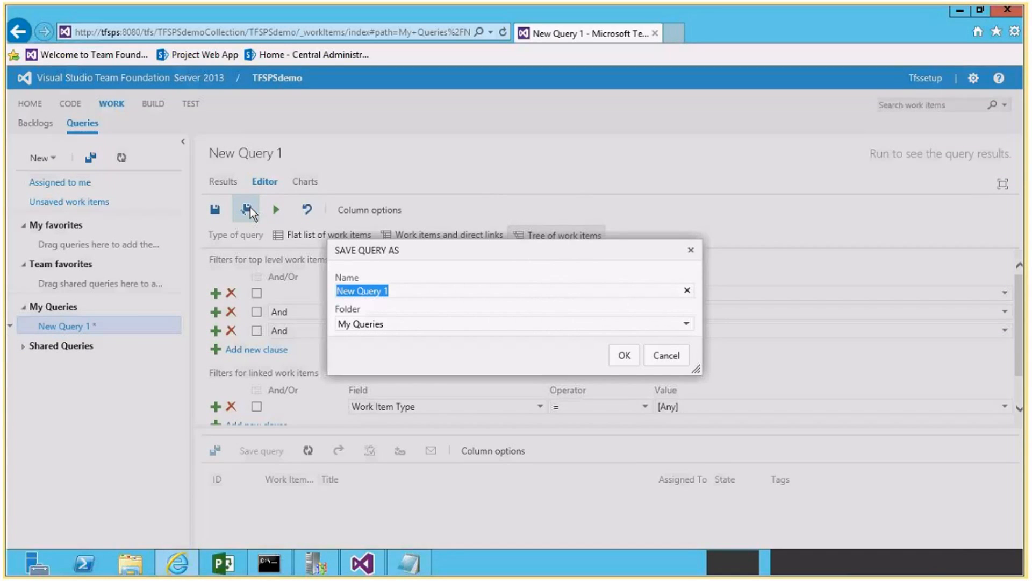
{"action": "type", "text": "All Items"}
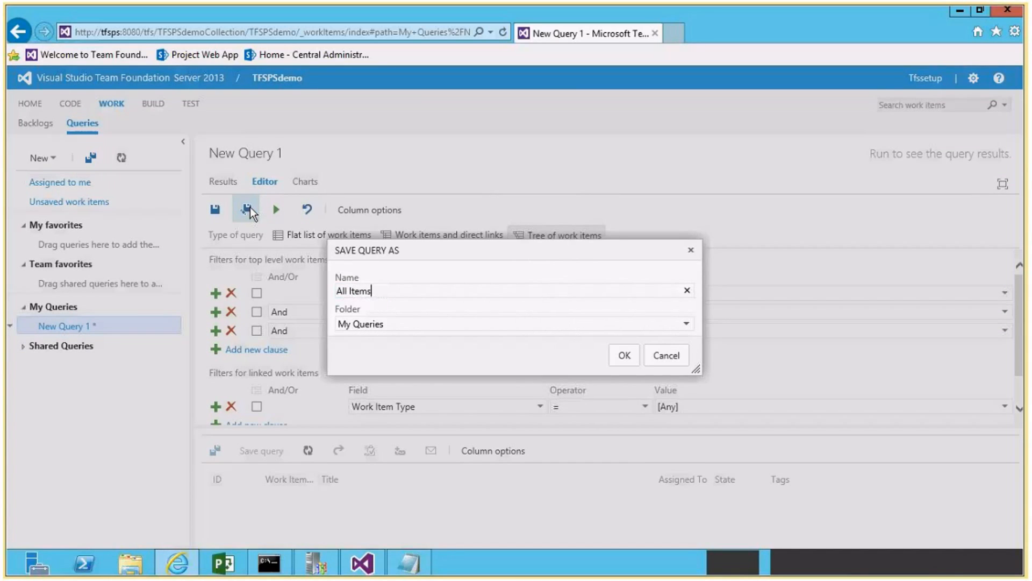
{"action": "left_click", "coordinate": [687, 325]}
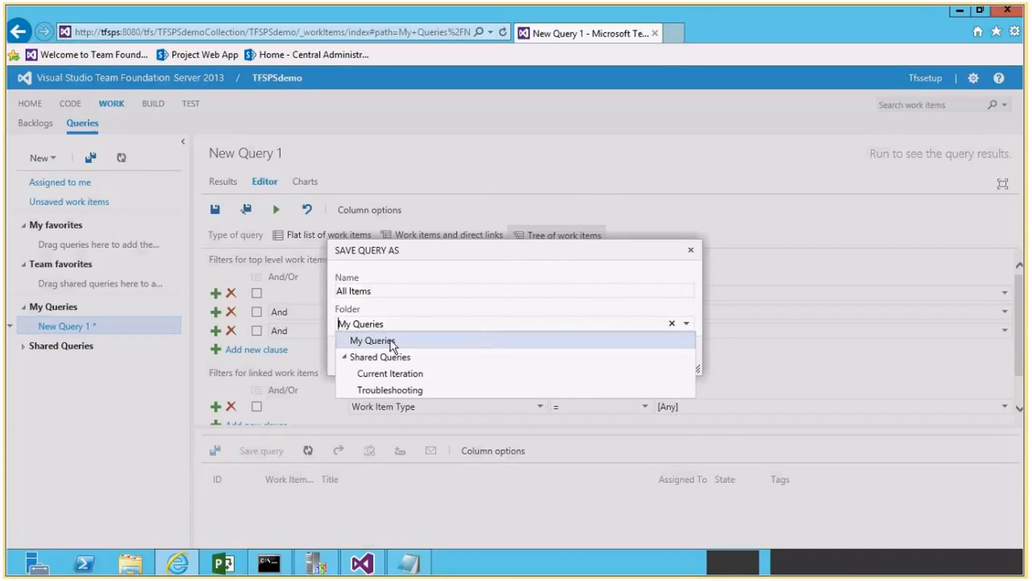
{"action": "left_click", "coordinate": [401, 282]}
{"action": "left_click", "coordinate": [626, 355]}
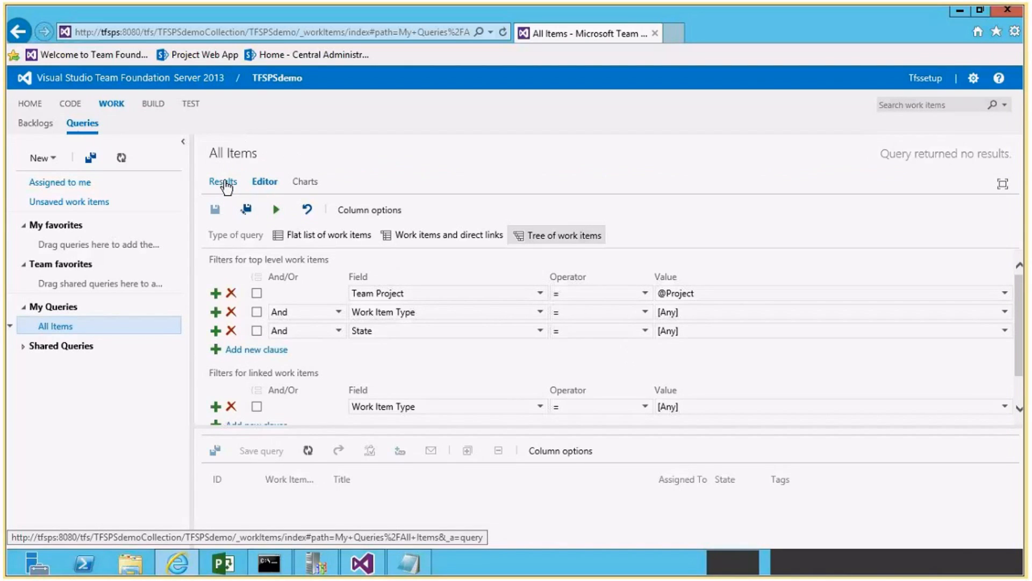
{"action": "left_click", "coordinate": [227, 187]}
{"action": "left_click", "coordinate": [314, 212]}
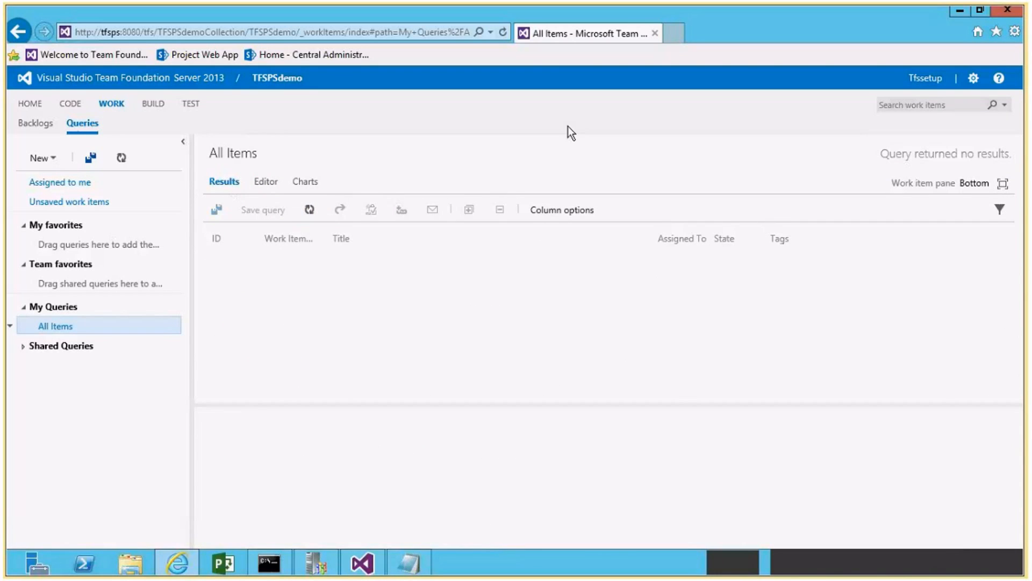
Minimize Visual Studio and open the Project Center of Project Web App in a new browser tab.
{"action": "left_click", "coordinate": [961, 11]}
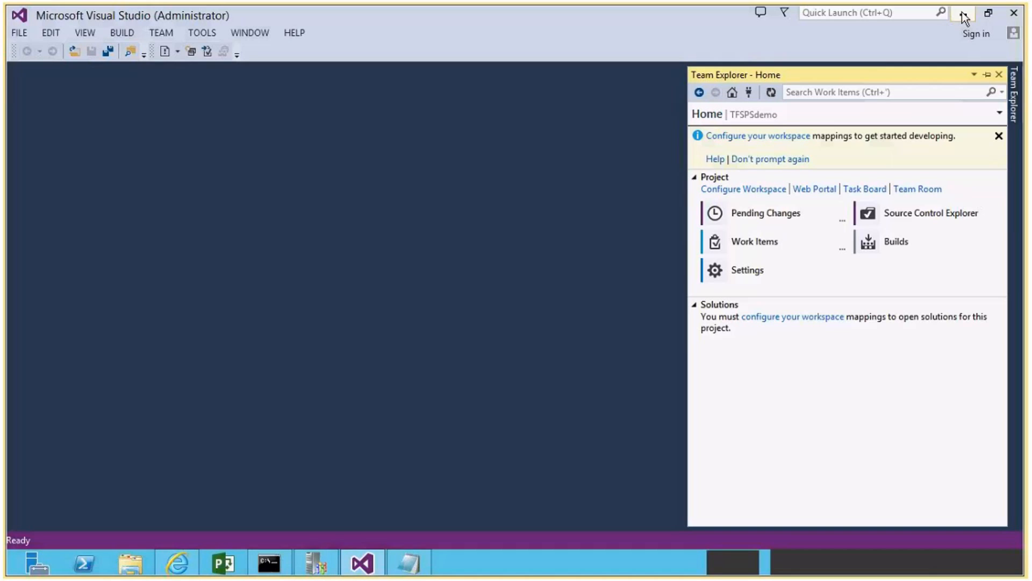
{"action": "left_click", "coordinate": [964, 16]}
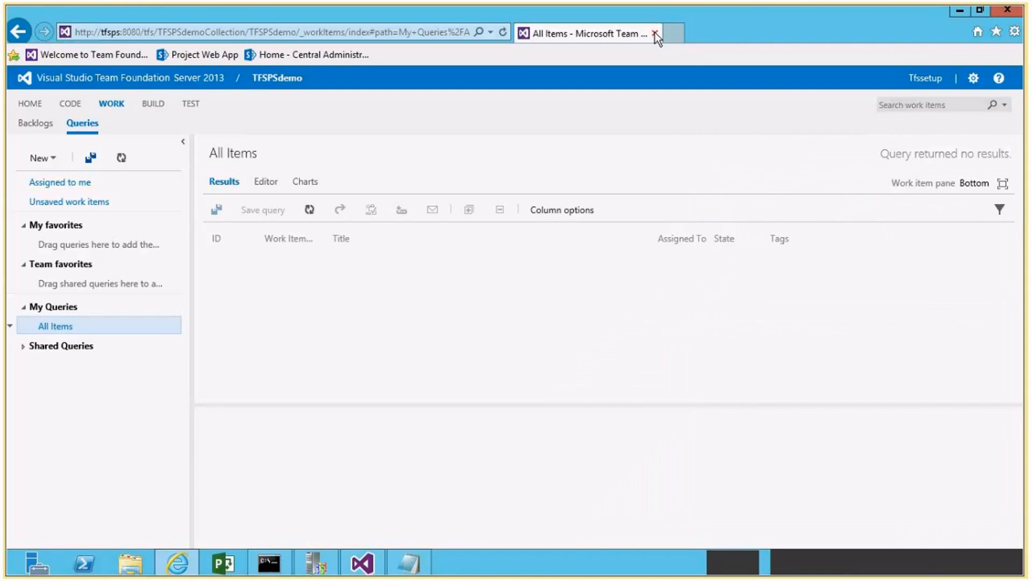
{"action": "left_click", "coordinate": [673, 33]}
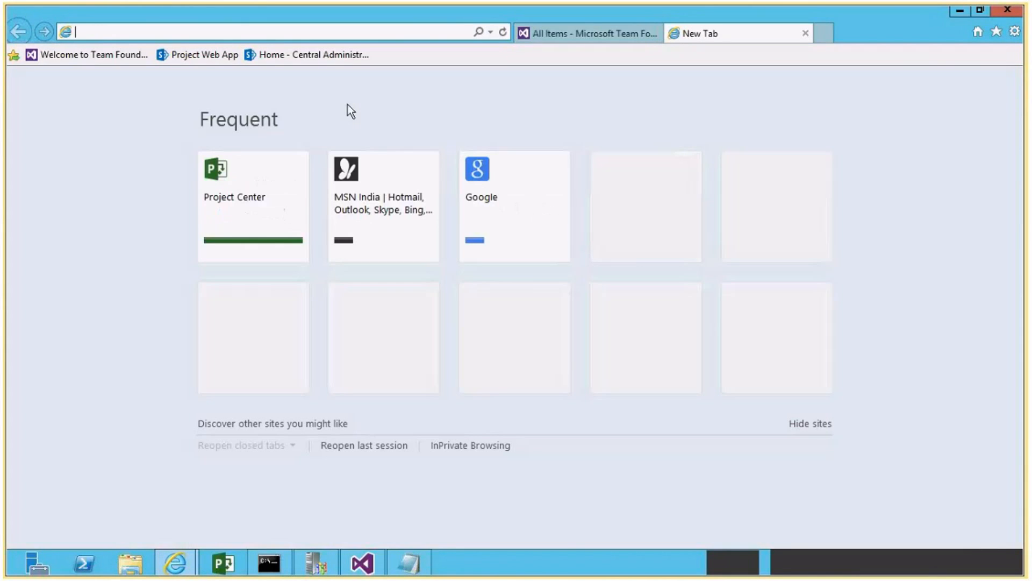
{"action": "left_click", "coordinate": [197, 53]}
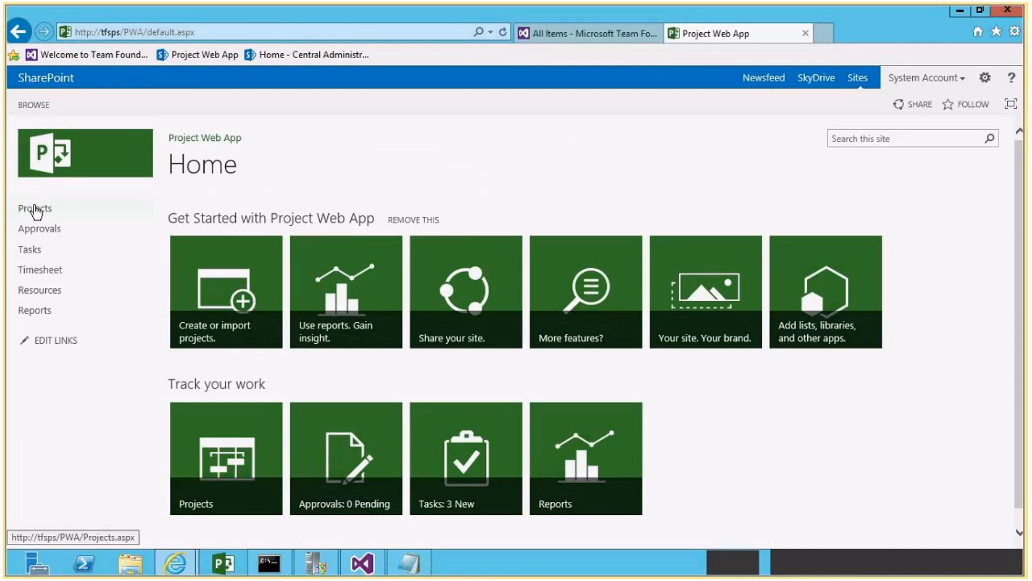
{"action": "left_click", "coordinate": [35, 210]}
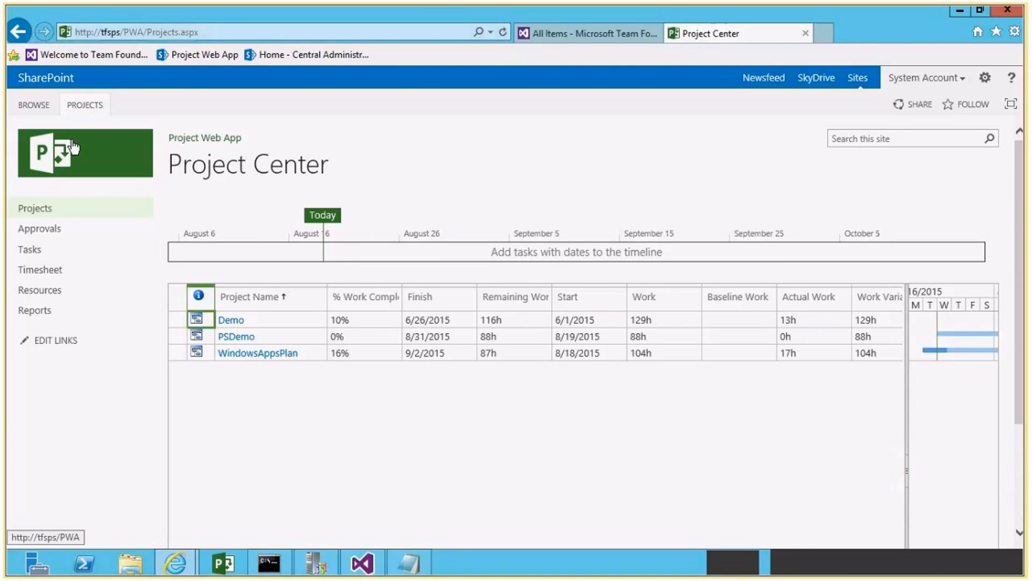
Create and publish an enterprise project named TFSPSdemo, closing it with the Check it in option.
{"action": "left_click", "coordinate": [82, 105]}
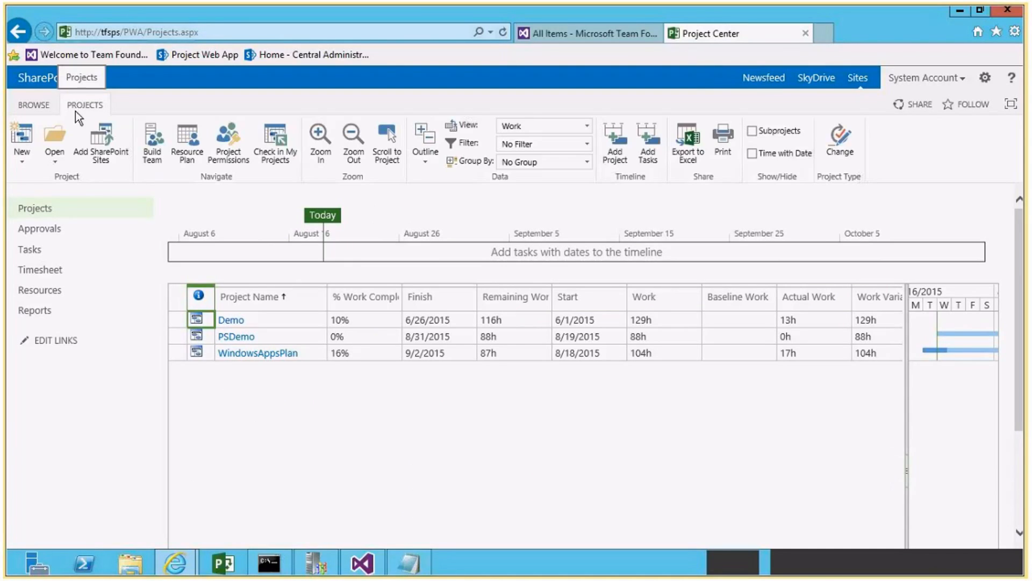
{"action": "left_click", "coordinate": [22, 156]}
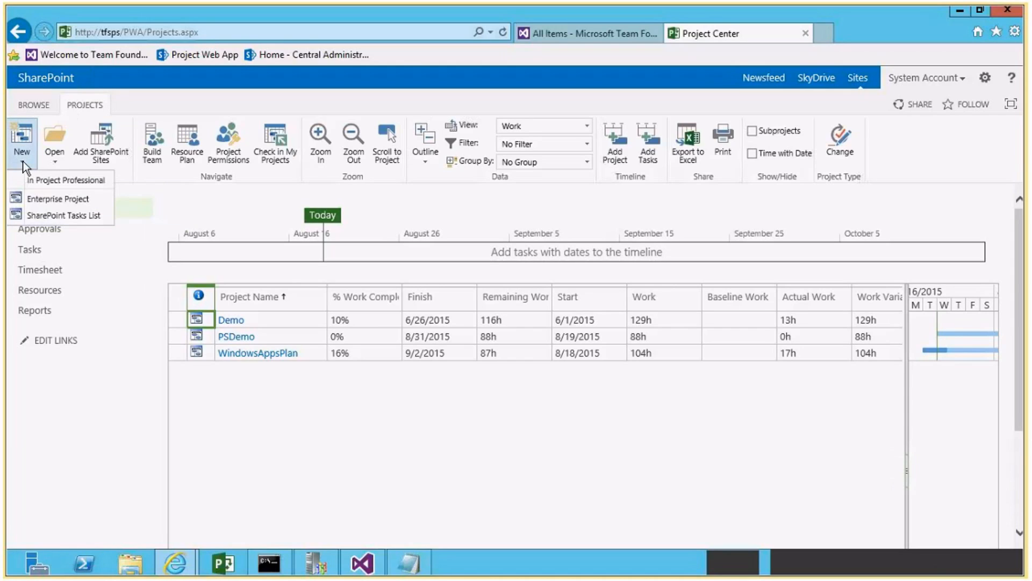
{"action": "left_click", "coordinate": [66, 198]}
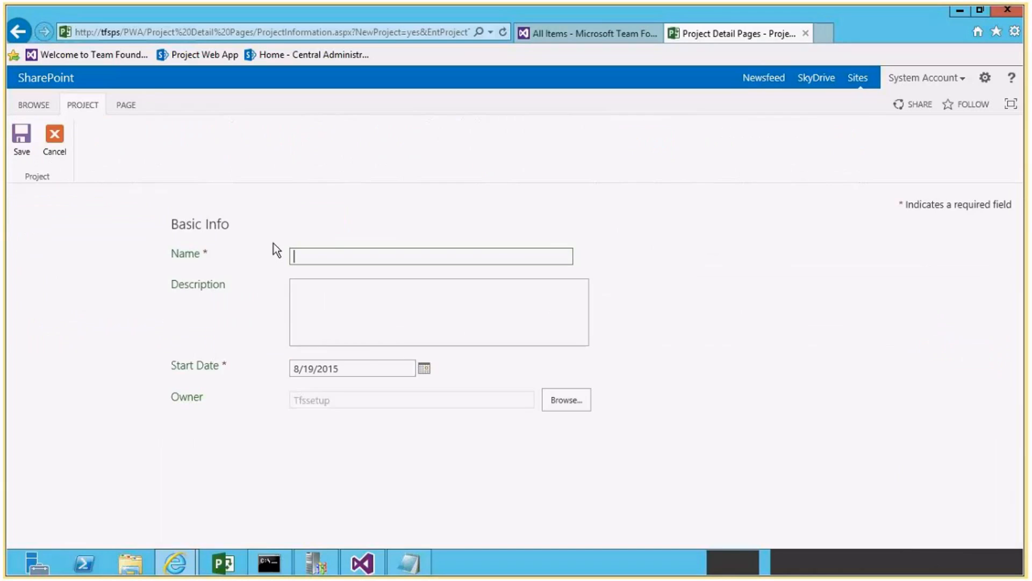
{"action": "type", "text": "TFSPSdemo"}
{"action": "left_click", "coordinate": [21, 141]}
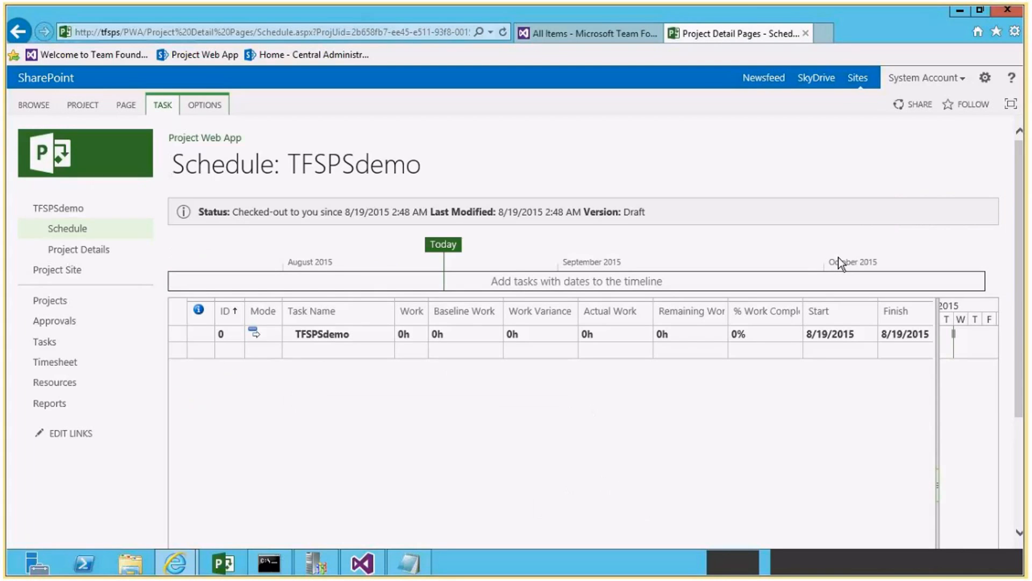
{"action": "left_click", "coordinate": [178, 140]}
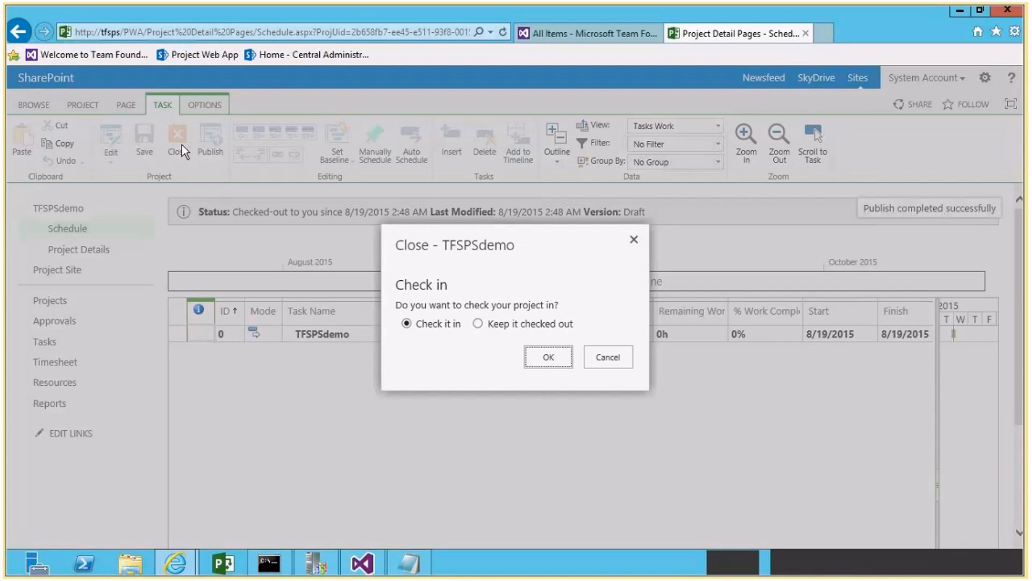
{"action": "left_click", "coordinate": [554, 356]}
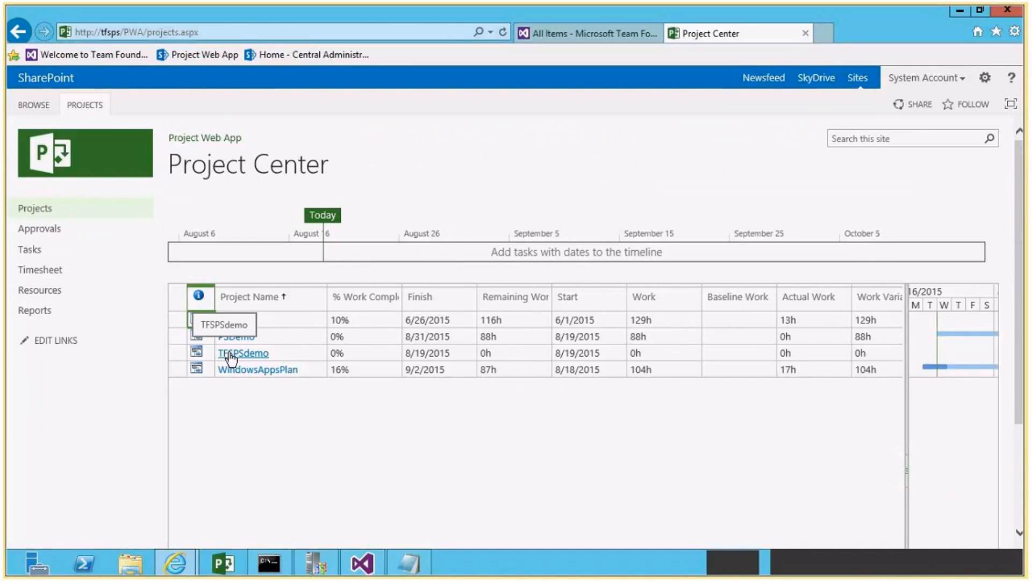
Select the TFSPSdemo row in Project Center and return to the All Items query in the team project portal.
{"action": "left_click", "coordinate": [642, 360]}
{"action": "left_click", "coordinate": [178, 353]}
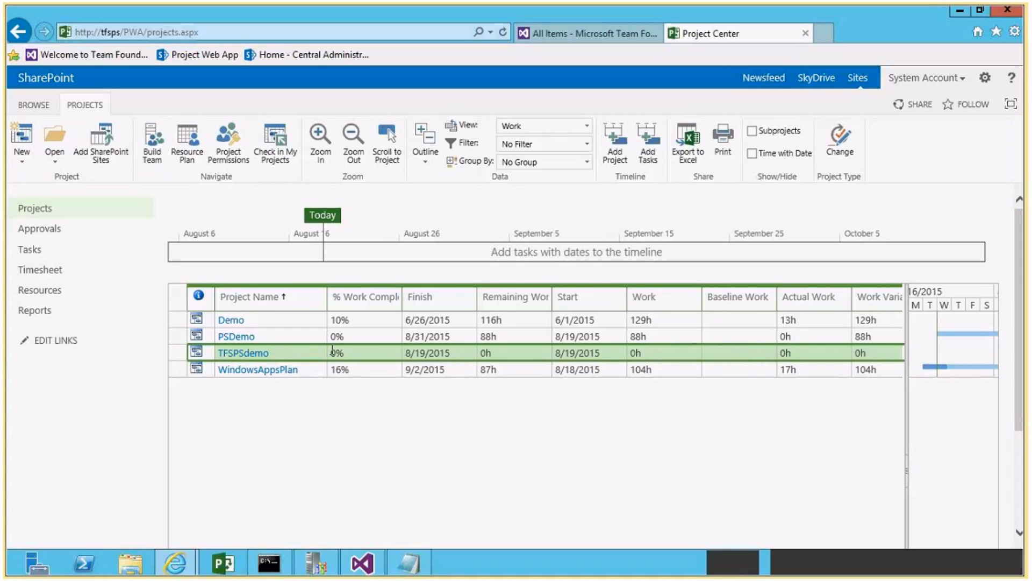
{"action": "left_click", "coordinate": [546, 32]}
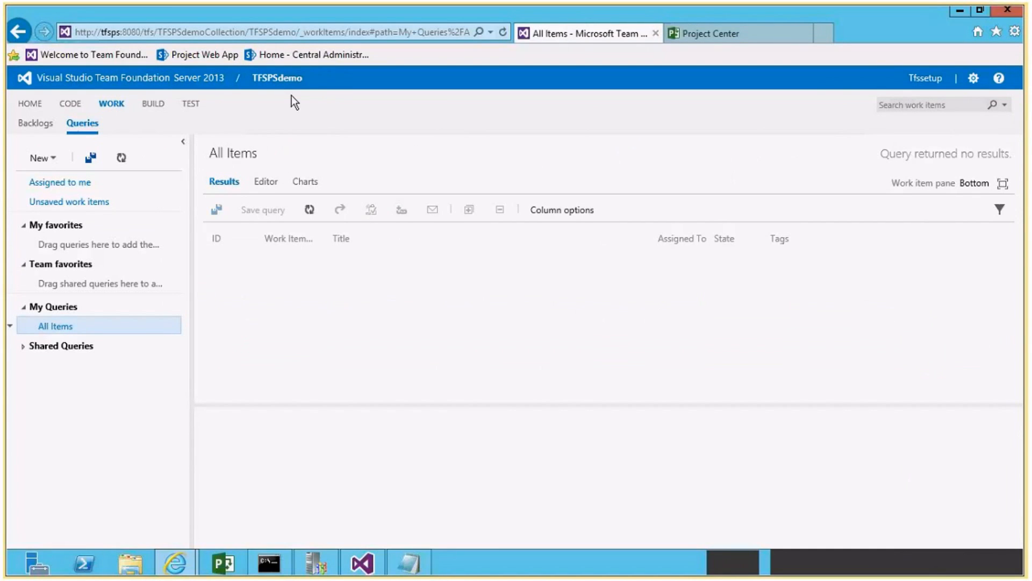
Switch to the proj notes in Notepad and review the Visual Studio IDE path and the TfsAdmin ProjectServer command.
{"action": "left_click", "coordinate": [412, 562]}
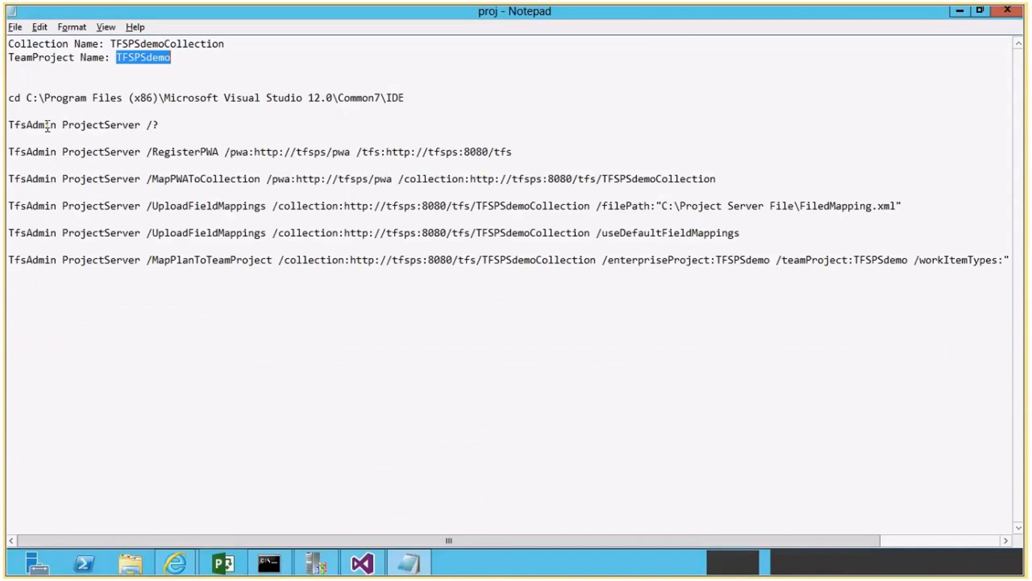
{"action": "left_click_drag", "start_coordinate": [27, 98], "coordinate": [412, 95]}
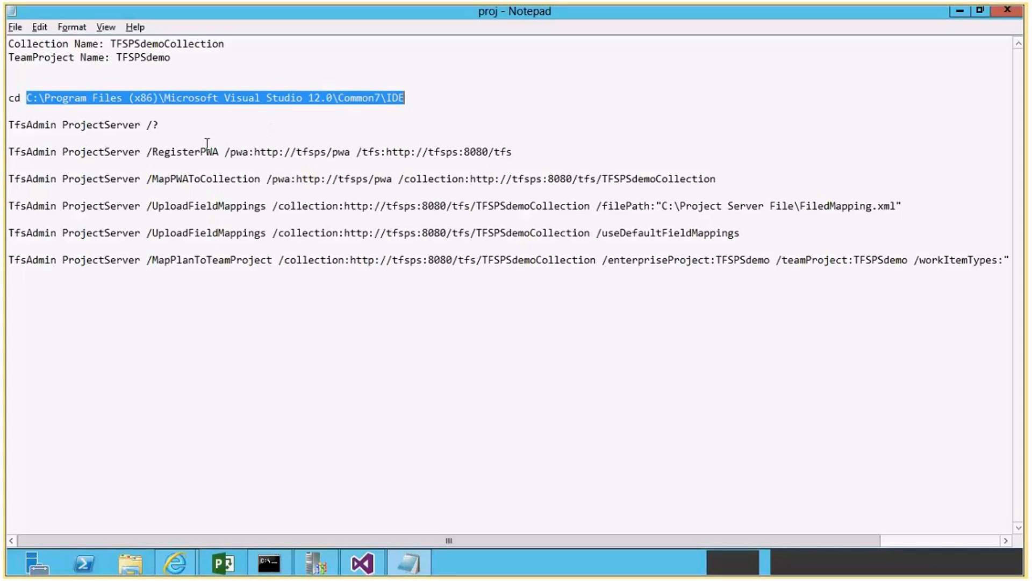
{"action": "left_click_drag", "start_coordinate": [9, 126], "coordinate": [56, 127]}
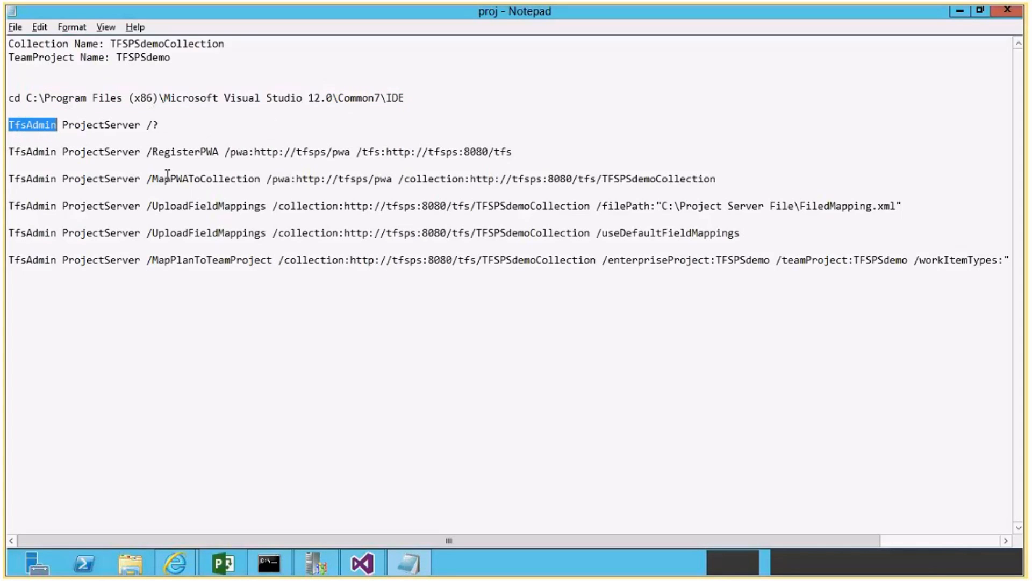
{"action": "left_click", "coordinate": [84, 138]}
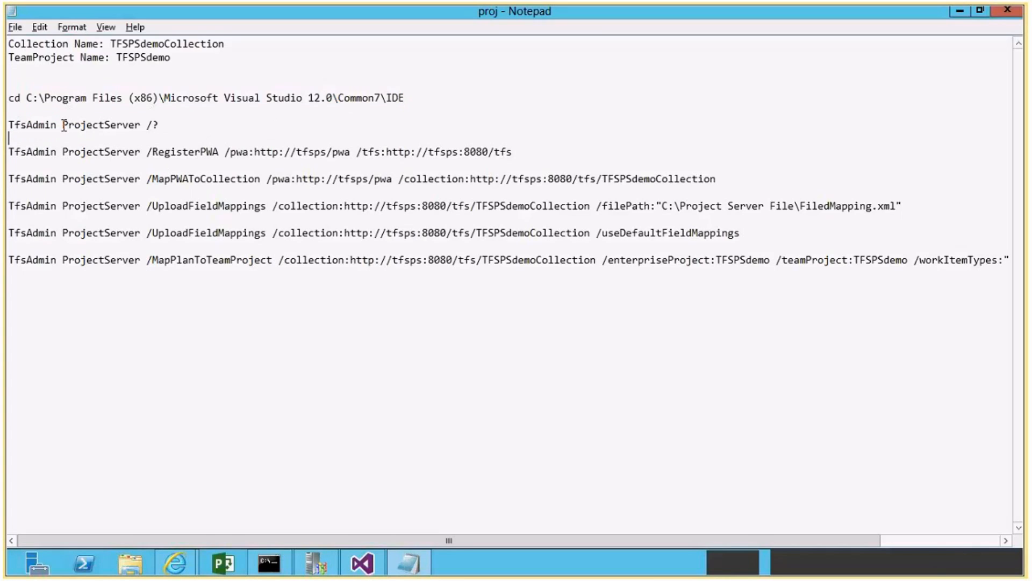
{"action": "left_click_drag", "start_coordinate": [64, 125], "coordinate": [142, 126]}
{"action": "left_click", "coordinate": [193, 198]}
Open Command Prompt as administrator and place its window over the middle of the notes.
{"action": "right_click", "coordinate": [272, 562]}
{"action": "right_click", "coordinate": [256, 493]}
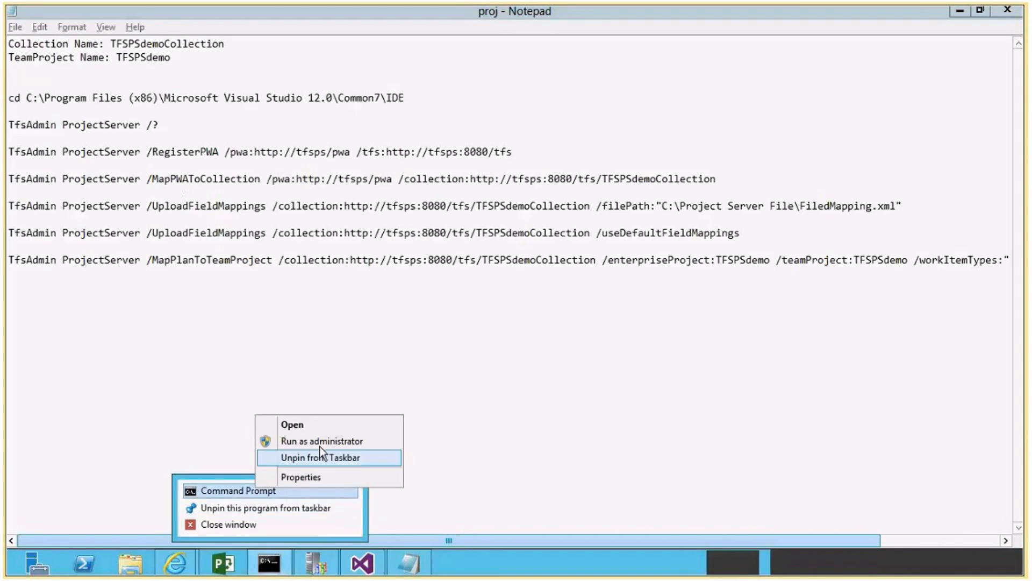
{"action": "left_click", "coordinate": [301, 440]}
{"action": "left_click", "coordinate": [574, 302]}
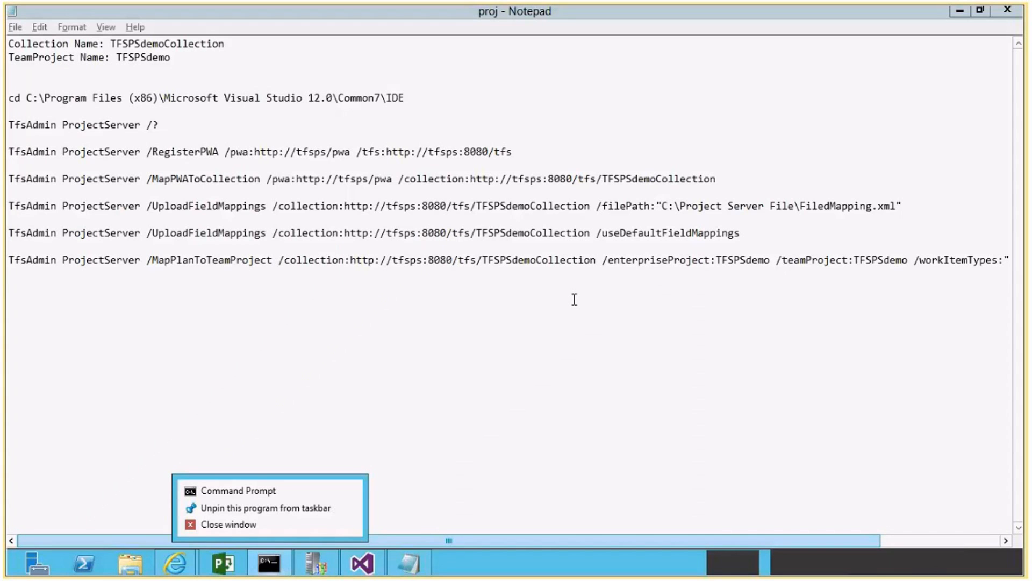
{"action": "left_click_drag", "start_coordinate": [304, 78], "coordinate": [475, 192]}
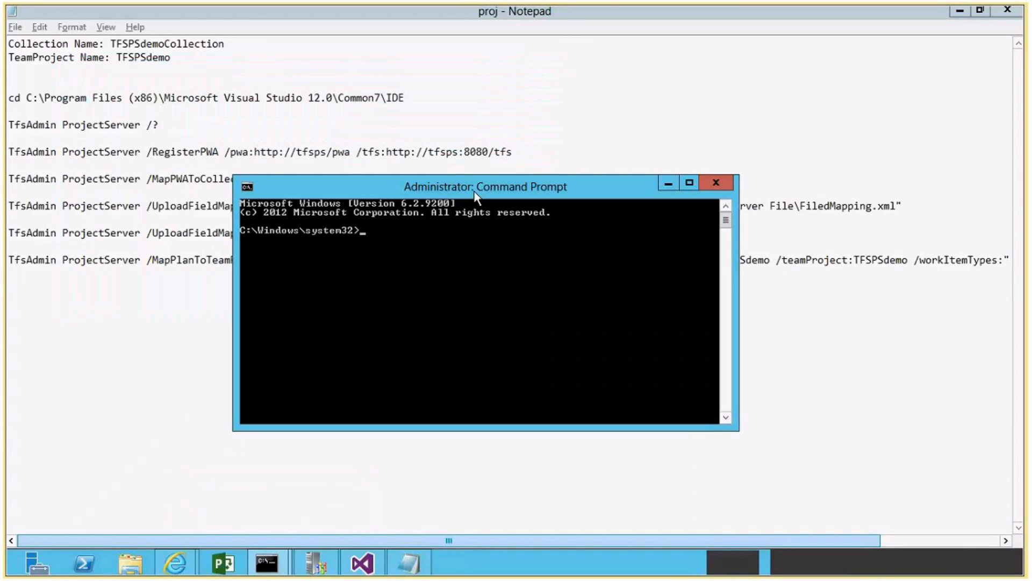
Copy the cd line from the notes and change the Command Prompt directory to C:\Program Files (x86)\Microsoft Visual Studio 12.0\Common7\IDE.
{"action": "left_click_drag", "start_coordinate": [404, 98], "coordinate": [3, 99]}
{"action": "key", "text": "alt+Tab"}
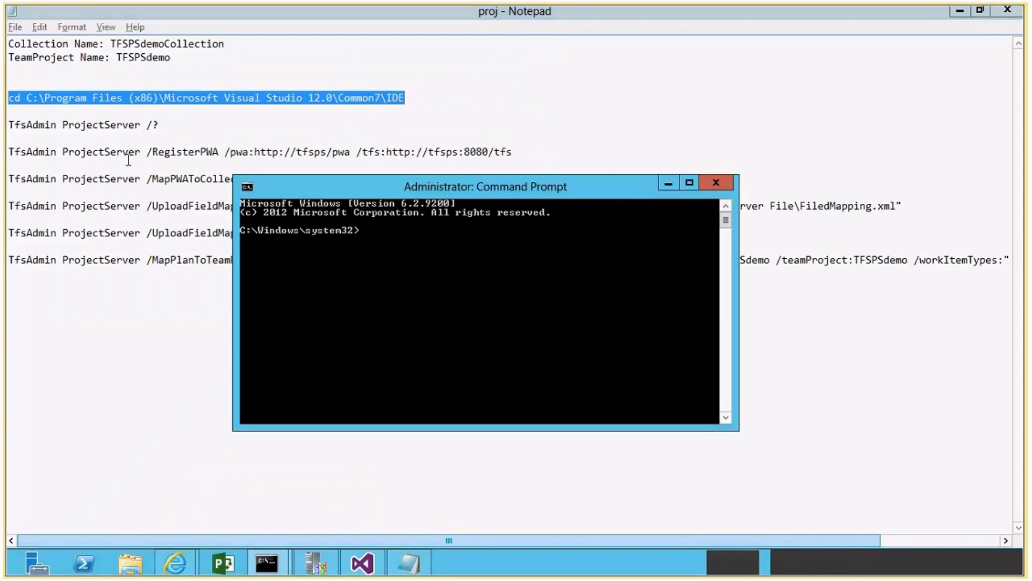
{"action": "type", "text": "cd"}
{"action": "right_click", "coordinate": [412, 259]}
{"action": "left_click", "coordinate": [446, 304]}
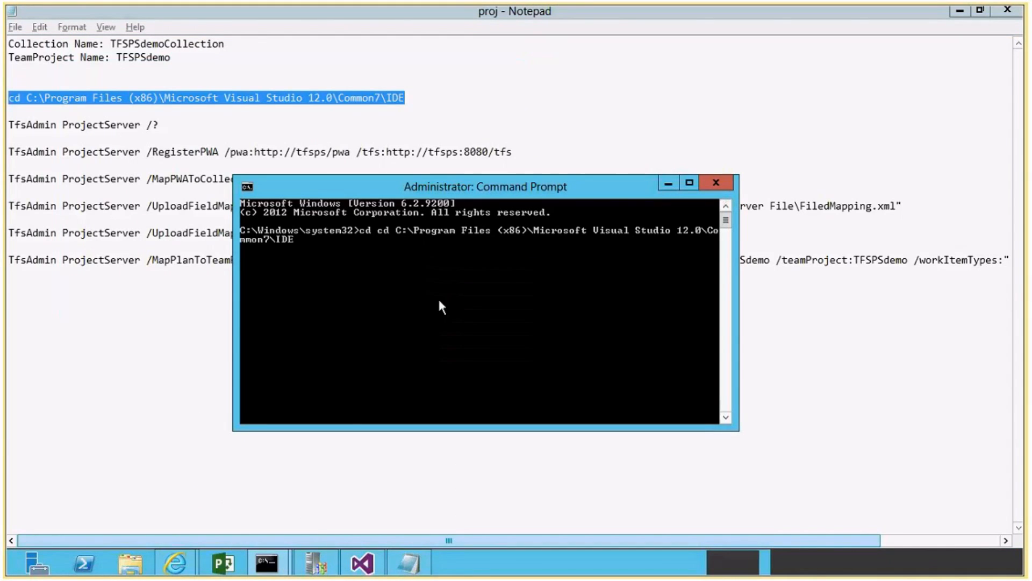
{"action": "key", "text": "Return"}
{"action": "right_click", "coordinate": [411, 243]}
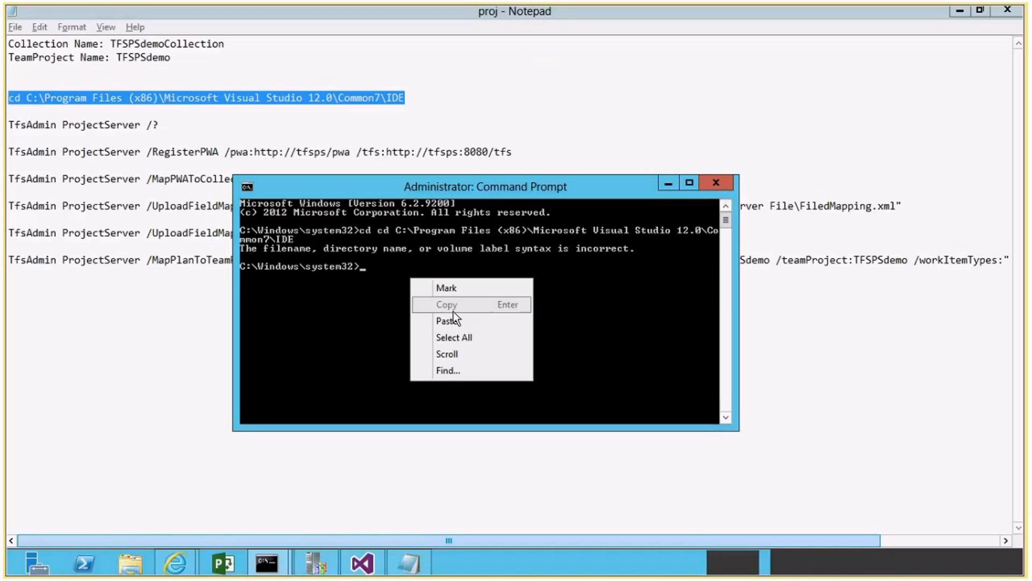
{"action": "left_click", "coordinate": [453, 314]}
{"action": "key", "text": "Return"}
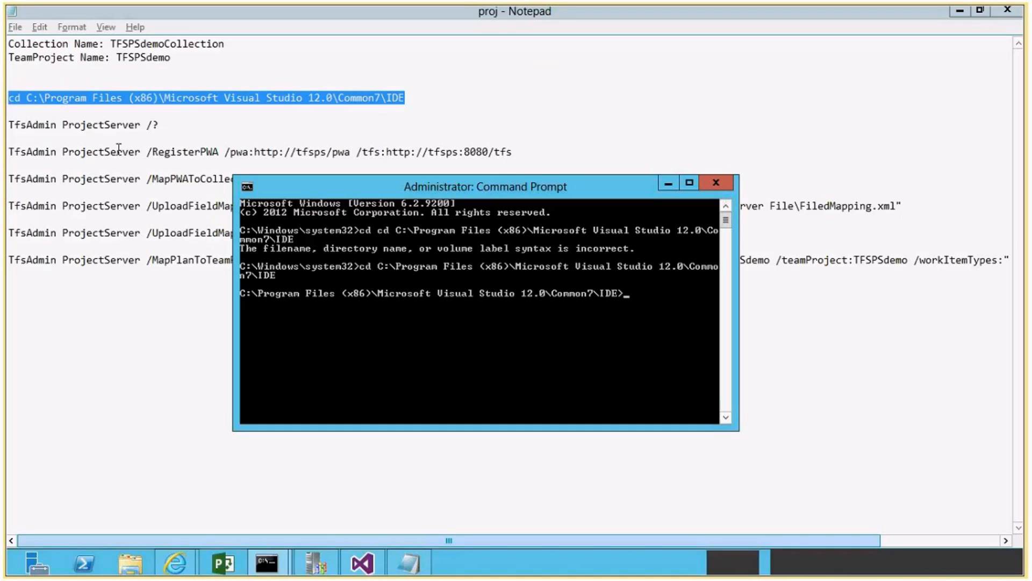
Run TfsAdmin ProjectServer /? from the notes in a taller Command Prompt window and read through the available commands.
{"action": "left_click_drag", "start_coordinate": [167, 131], "coordinate": [11, 117]}
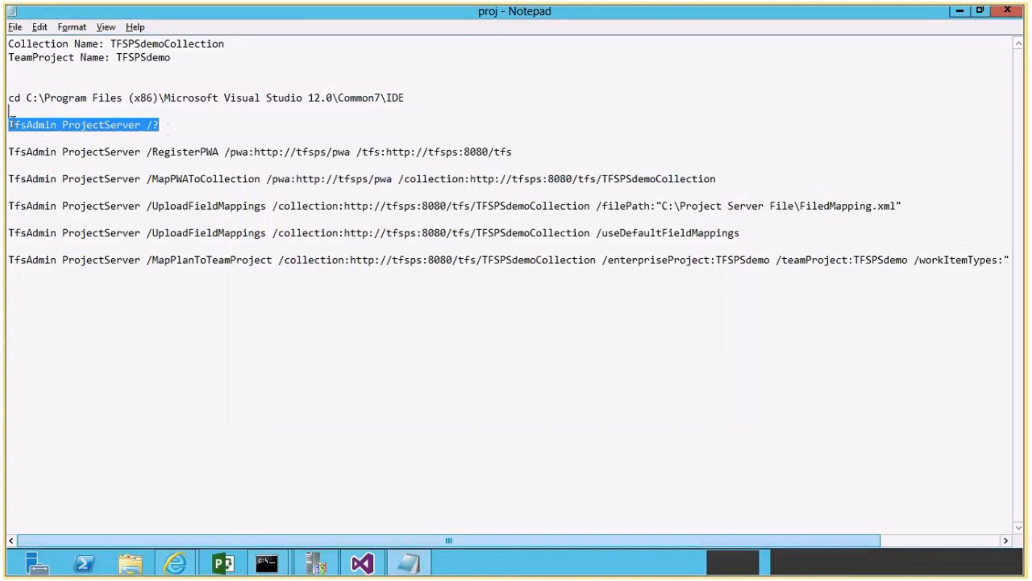
{"action": "key", "text": "alt+Tab"}
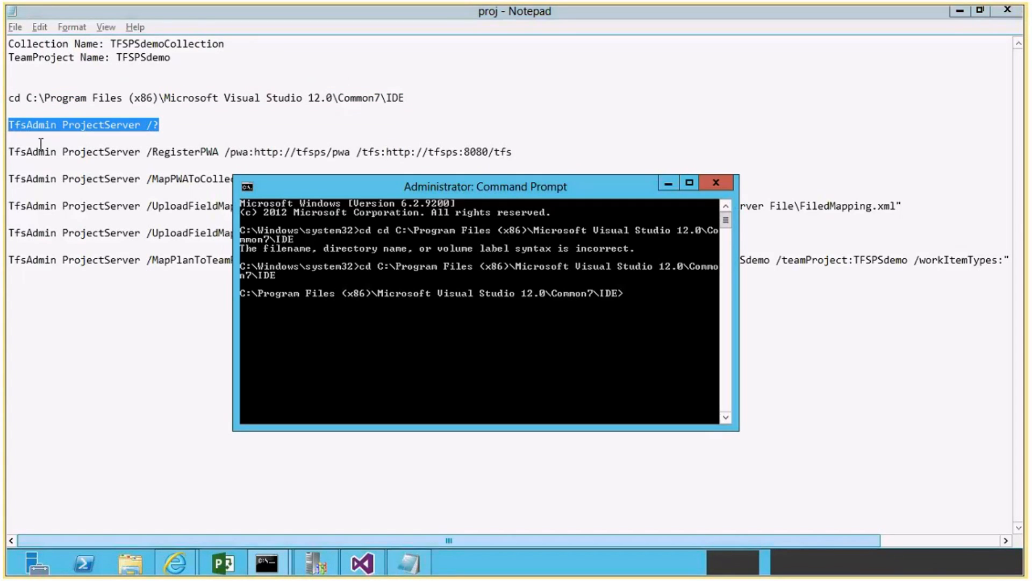
{"action": "scroll", "coordinate": [534, 333], "scroll_direction": "down", "scroll_amount": 2}
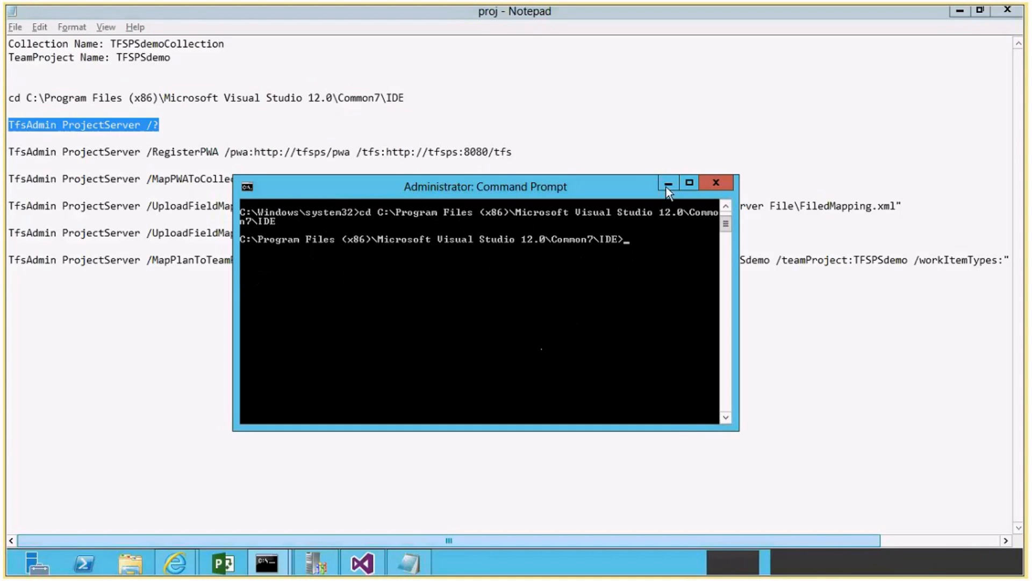
{"action": "left_click_drag", "start_coordinate": [670, 430], "coordinate": [670, 575]}
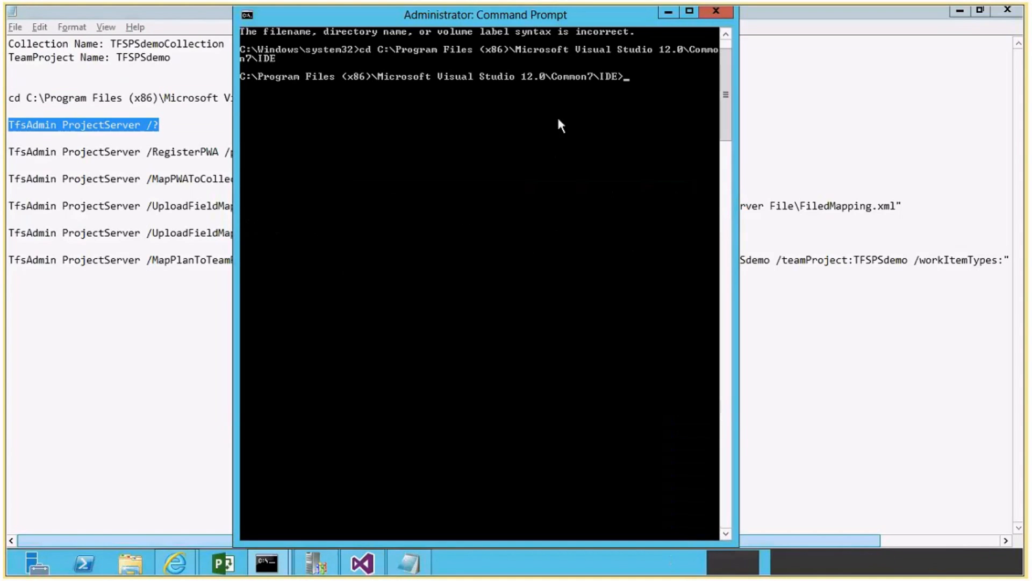
{"action": "right_click", "coordinate": [559, 124]}
{"action": "left_click", "coordinate": [594, 160]}
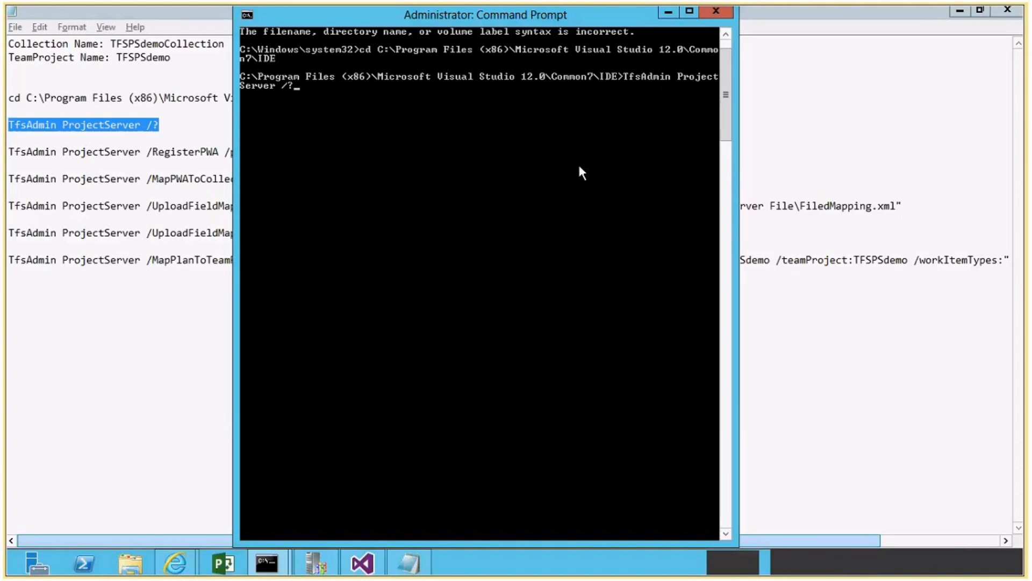
{"action": "key", "text": "Return"}
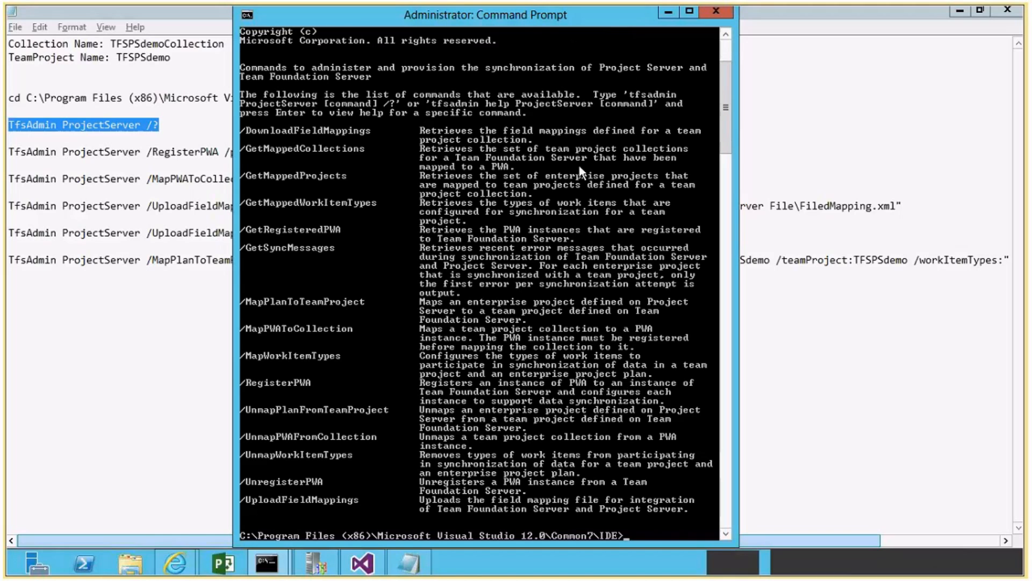
{"action": "scroll", "coordinate": [578, 165], "scroll_direction": "down", "scroll_amount": 3}
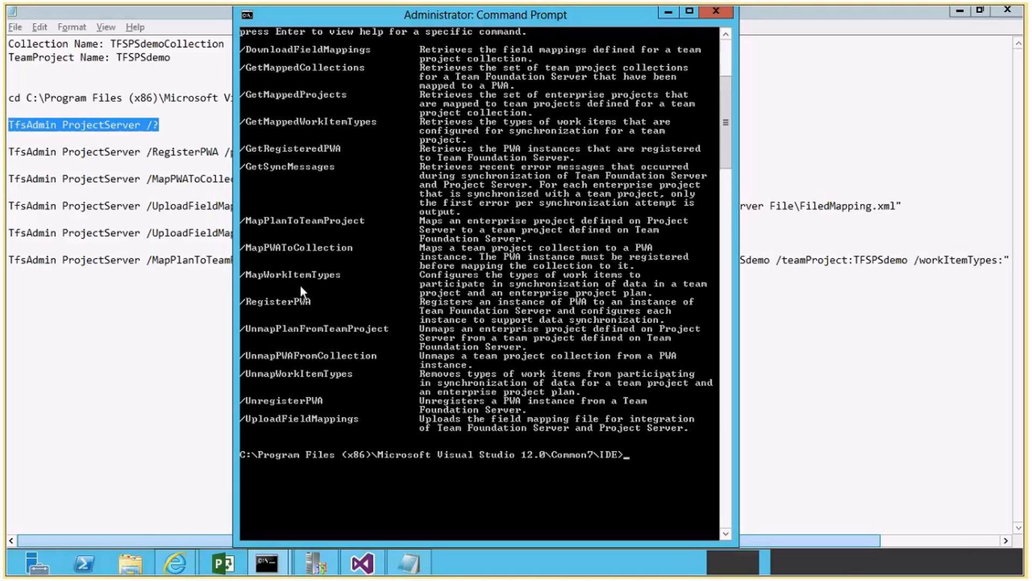
{"action": "scroll", "coordinate": [300, 285], "scroll_direction": "up", "scroll_amount": 1}
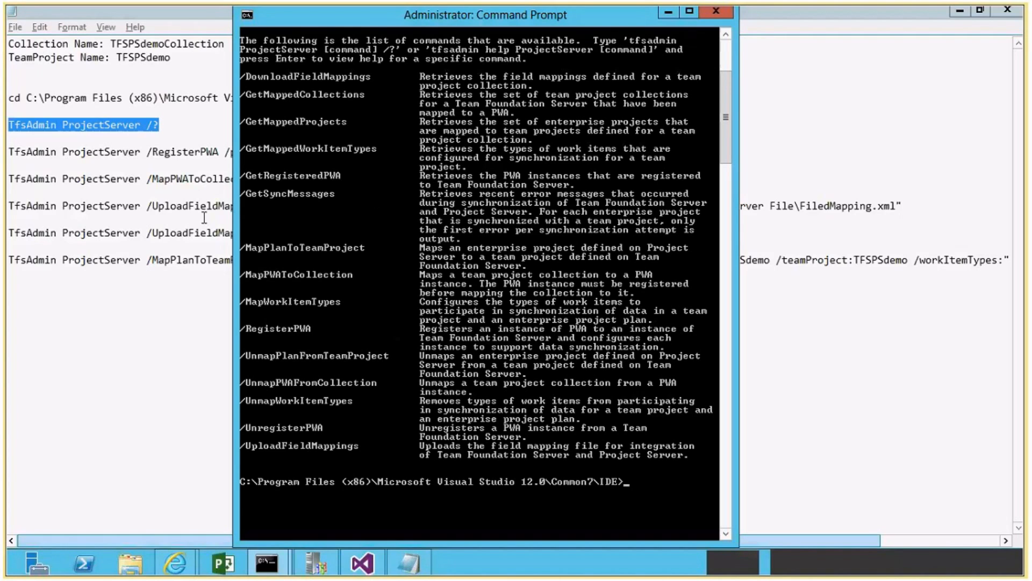
{"action": "left_click", "coordinate": [183, 207]}
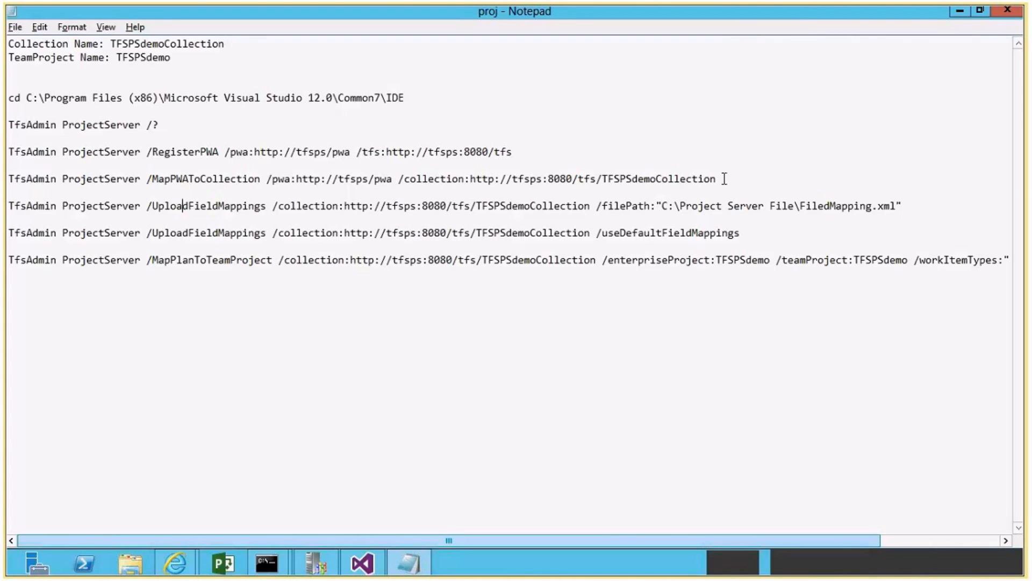
{"action": "left_click_drag", "start_coordinate": [724, 179], "coordinate": [29, 175]}
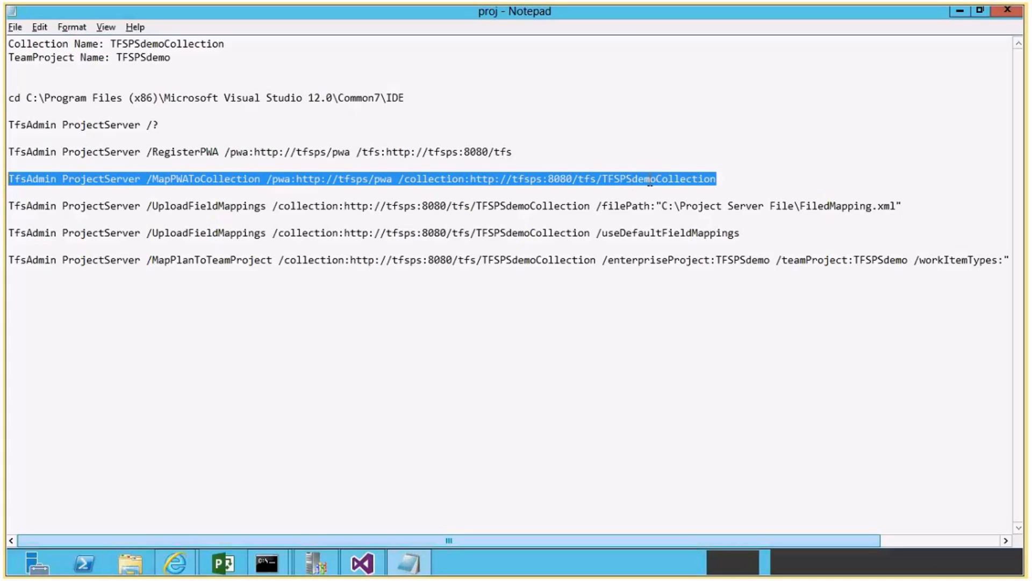
{"action": "left_click", "coordinate": [316, 563]}
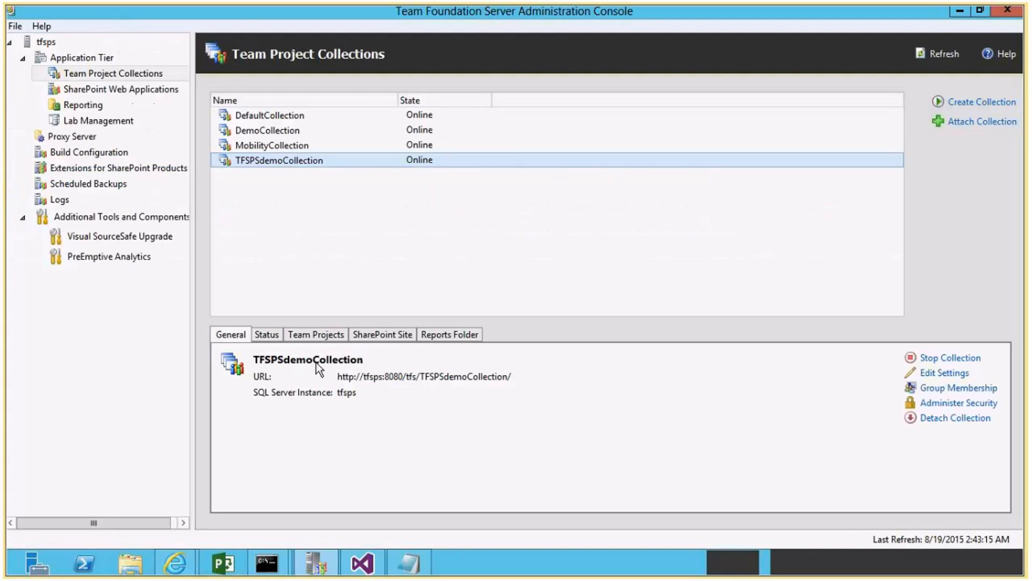
{"action": "left_click", "coordinate": [958, 11]}
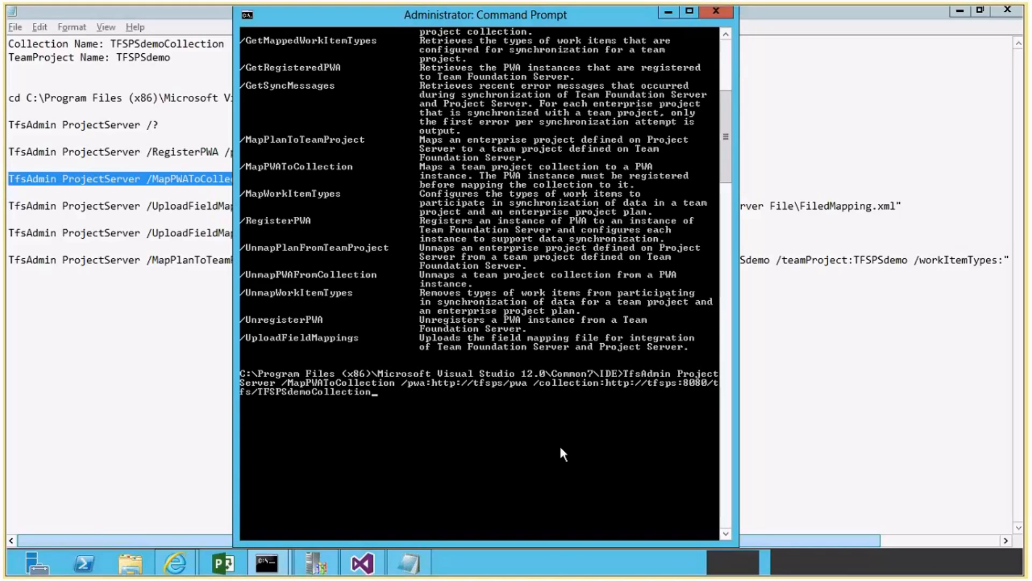
{"action": "key", "text": "Return"}
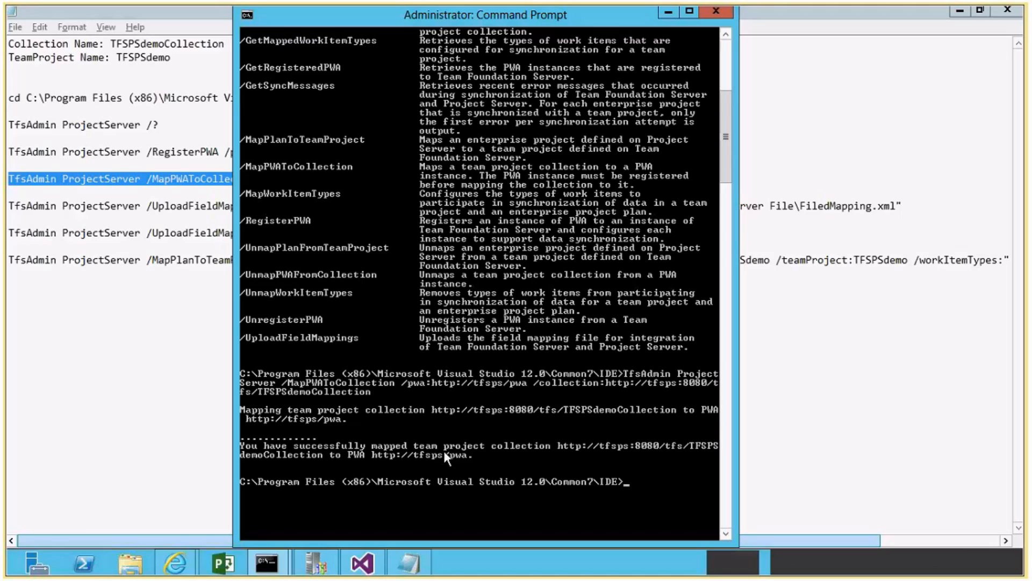
{"action": "left_click", "coordinate": [818, 225]}
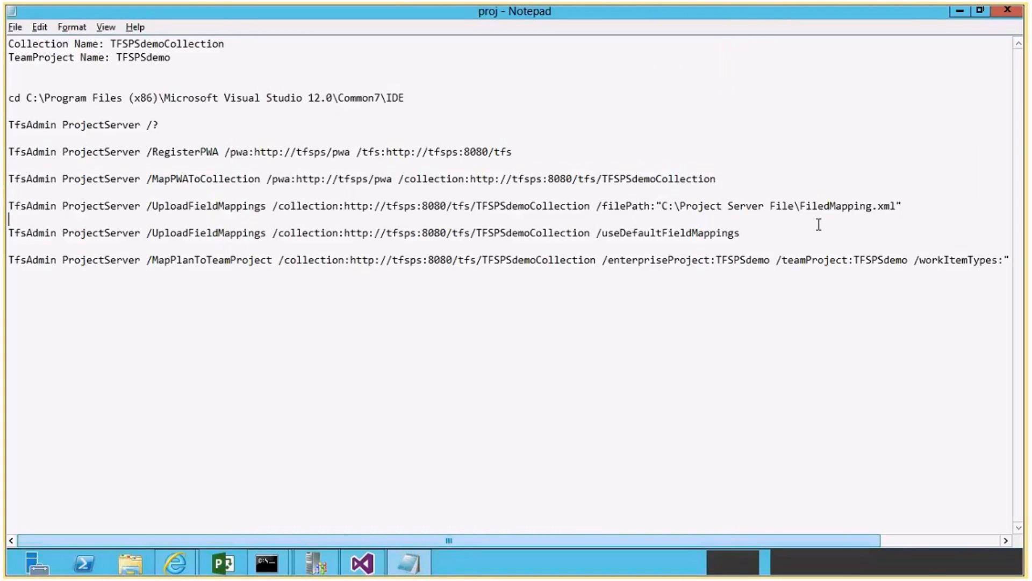
{"action": "left_click_drag", "start_coordinate": [742, 234], "coordinate": [597, 235]}
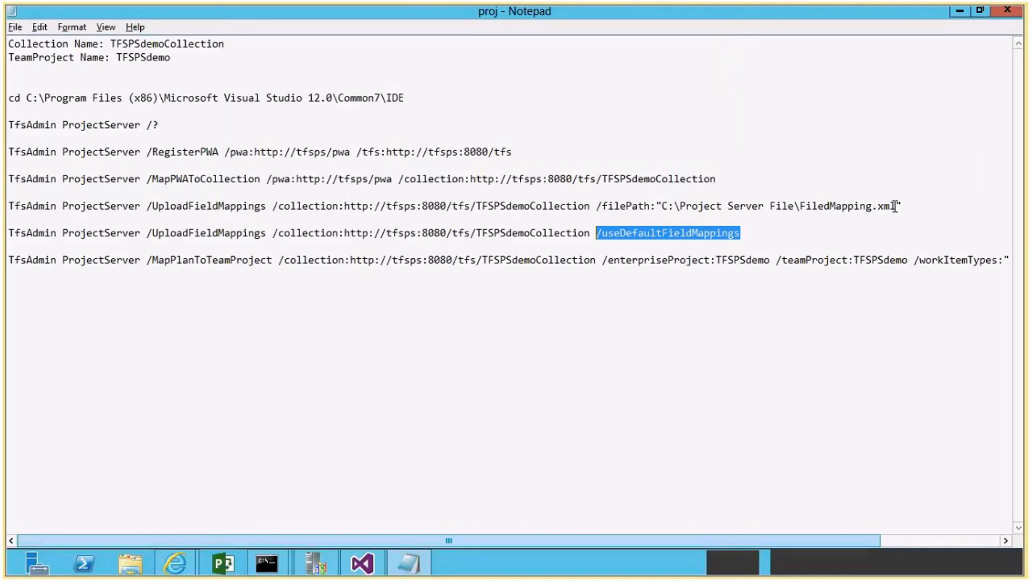
{"action": "left_click_drag", "start_coordinate": [895, 206], "coordinate": [801, 203]}
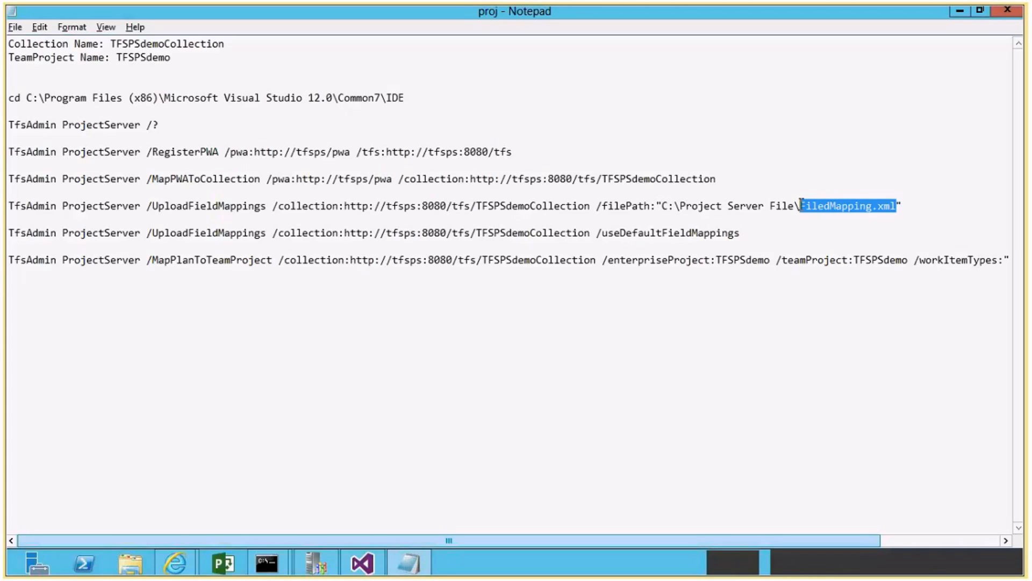
{"action": "left_click", "coordinate": [823, 207]}
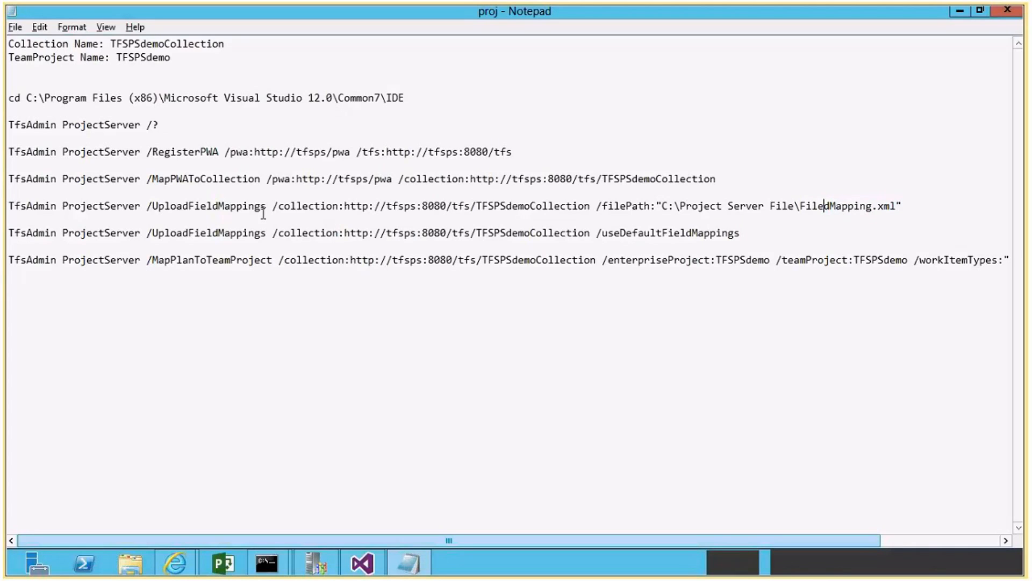
{"action": "left_click_drag", "start_coordinate": [740, 233], "coordinate": [5, 233]}
{"action": "key", "text": "ctrl+c"}
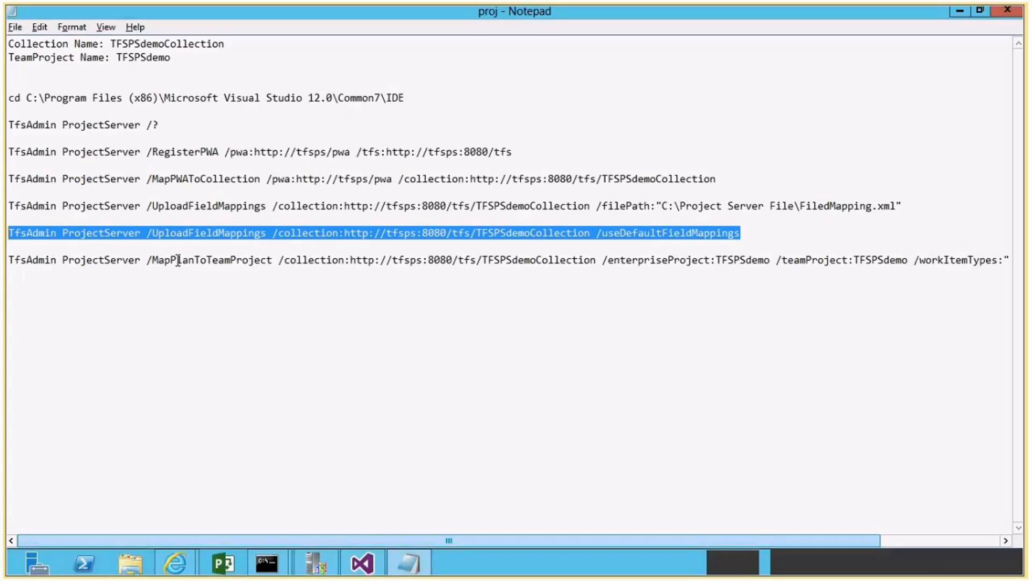
{"action": "key", "text": "alt+Tab"}
{"action": "right_click", "coordinate": [588, 401]}
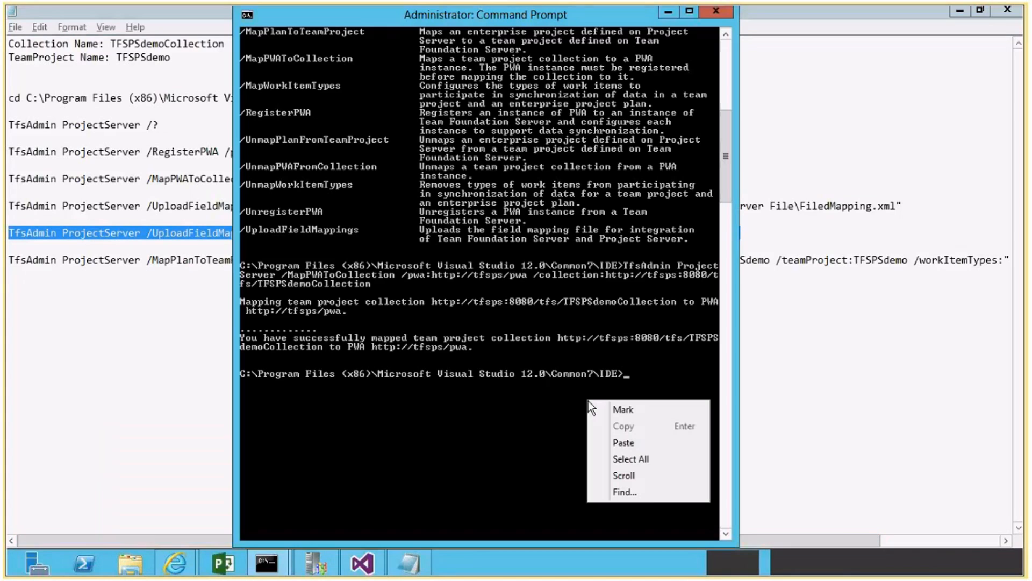
{"action": "left_click", "coordinate": [617, 441]}
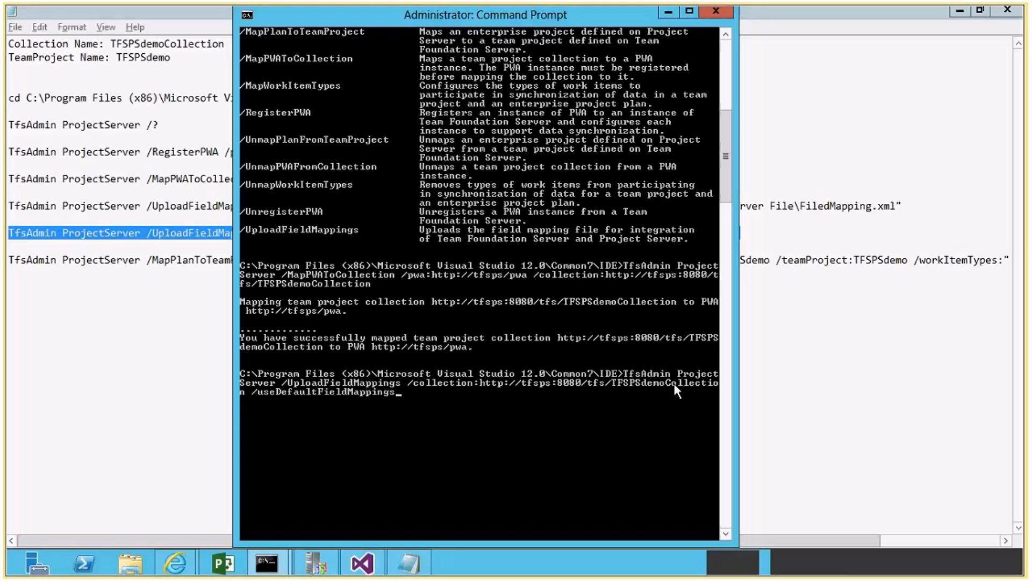
{"action": "key", "text": "Return"}
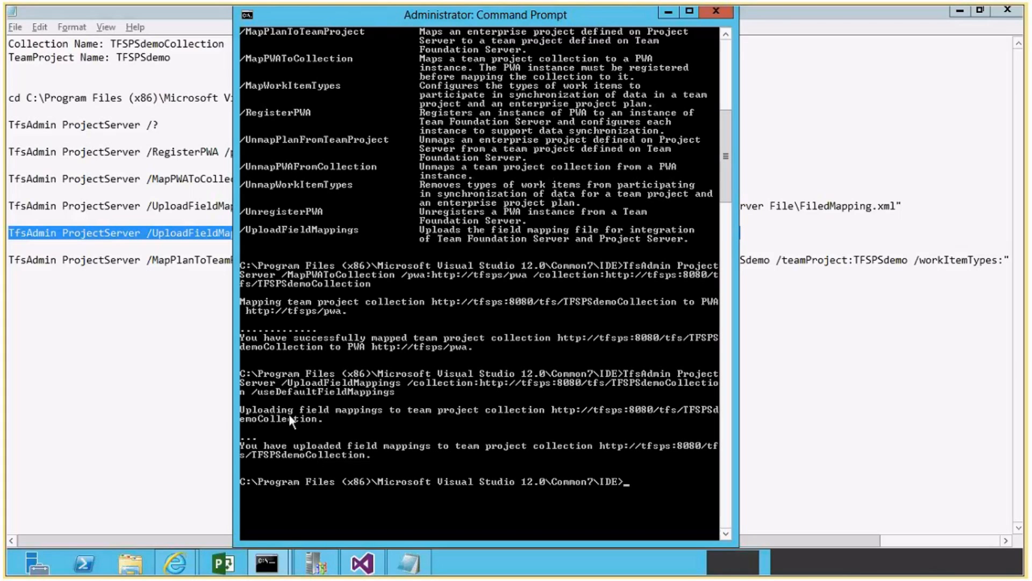
Read through the collection, enterprise project, team project and work item type parameters of the MapPlanToTeamProject command in the notes.
{"action": "left_click", "coordinate": [96, 258]}
{"action": "left_click_drag", "start_coordinate": [8, 260], "coordinate": [769, 262]}
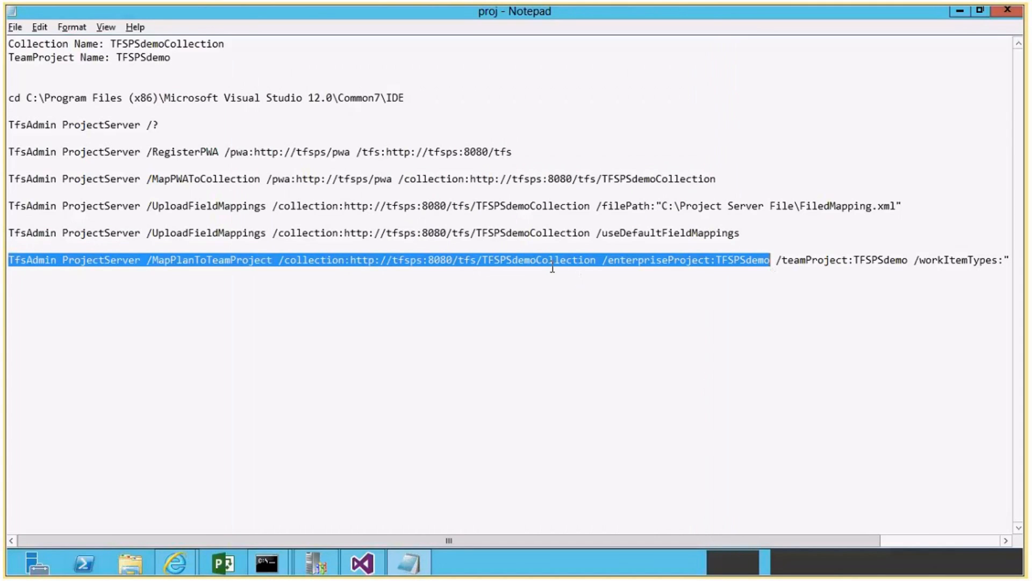
{"action": "left_click", "coordinate": [526, 262]}
{"action": "left_click_drag", "start_coordinate": [279, 260], "coordinate": [909, 260]}
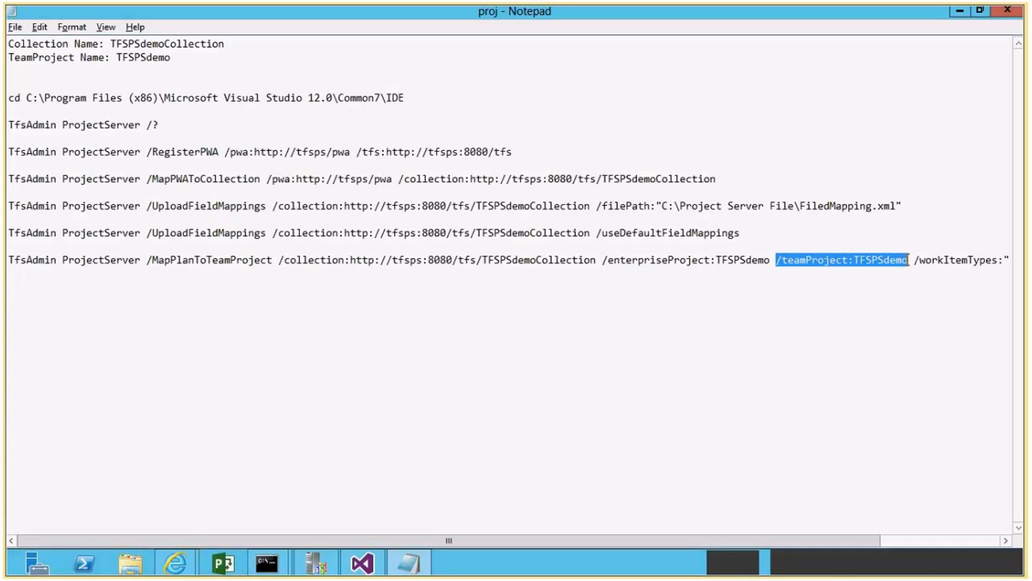
{"action": "left_click_drag", "start_coordinate": [578, 543], "coordinate": [726, 540]}
{"action": "left_click_drag", "start_coordinate": [776, 260], "coordinate": [969, 260]}
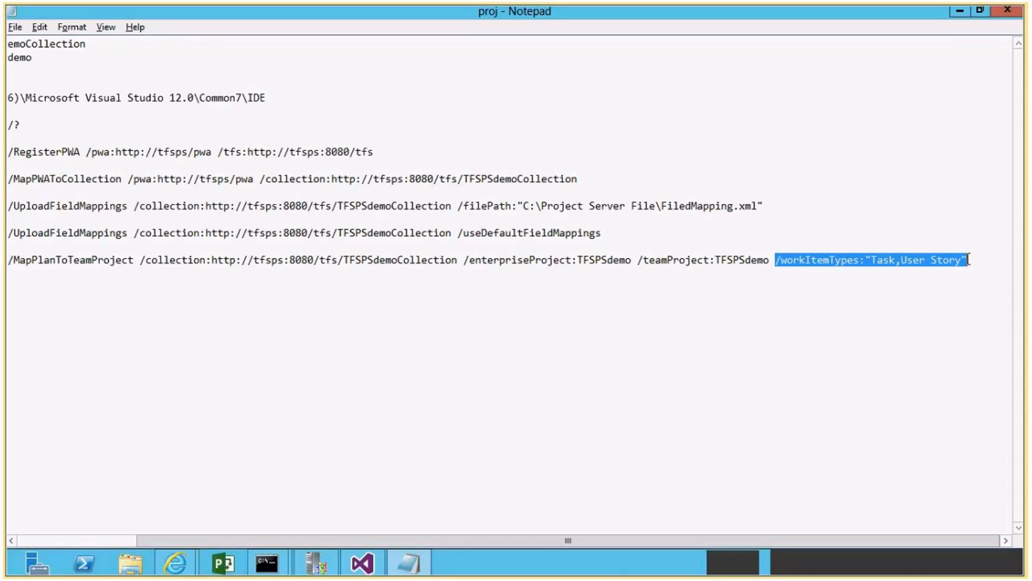
{"action": "left_click", "coordinate": [900, 260]}
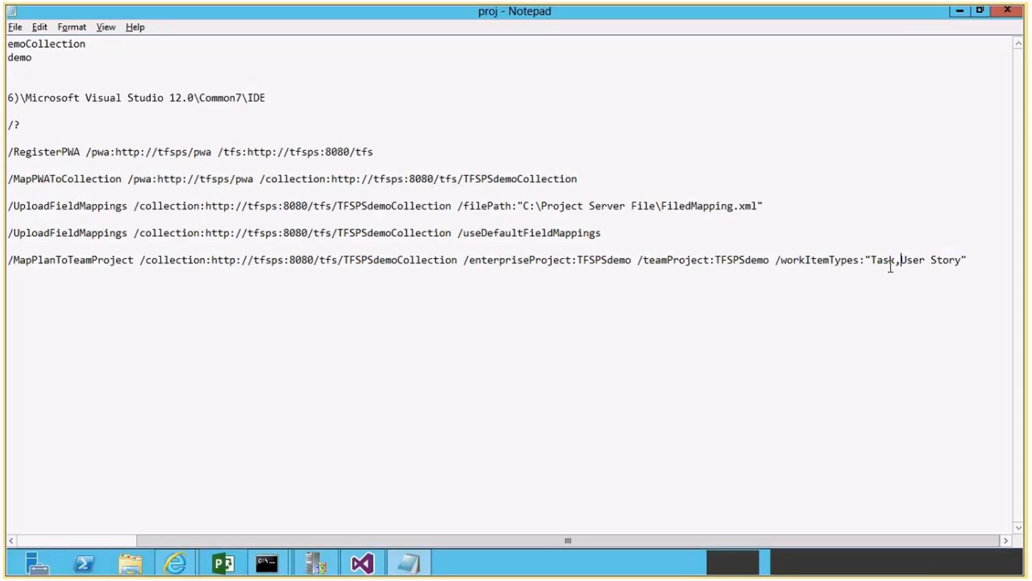
{"action": "left_click_drag", "start_coordinate": [969, 260], "coordinate": [5, 267]}
{"action": "key", "text": "ctrl+c"}
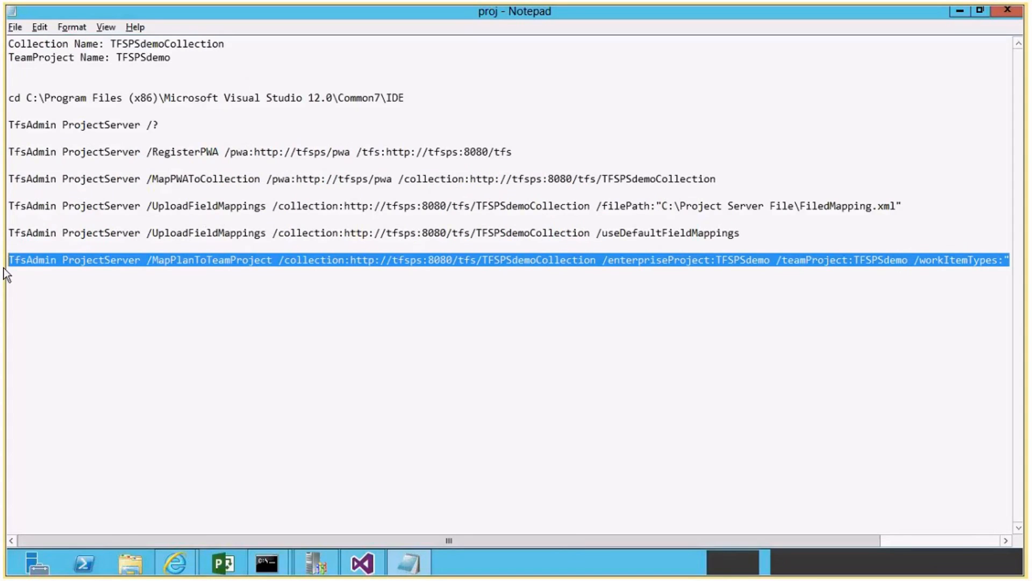
{"action": "key", "text": "alt+Tab"}
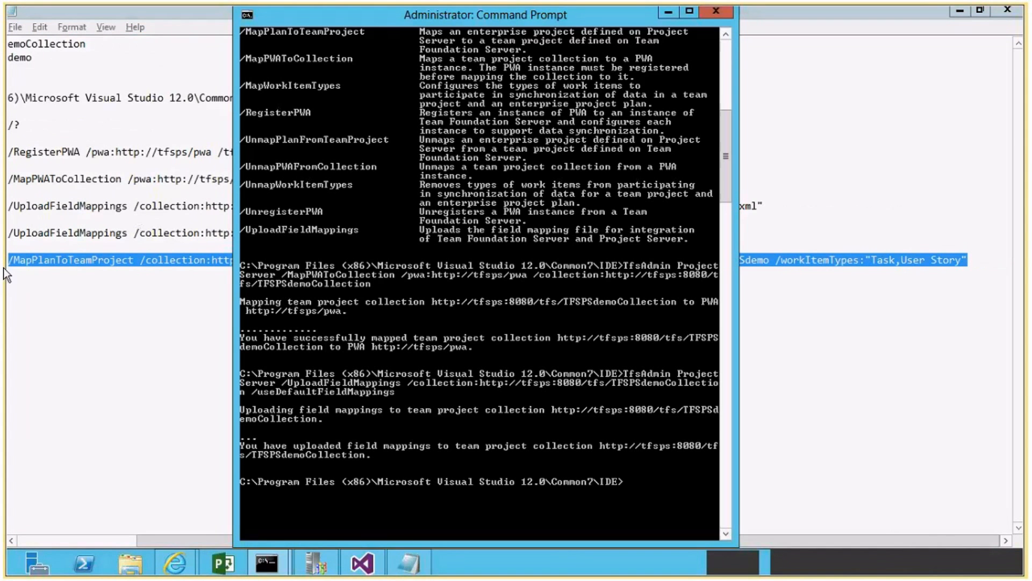
{"action": "scroll", "coordinate": [508, 441], "scroll_direction": "down", "scroll_amount": 4}
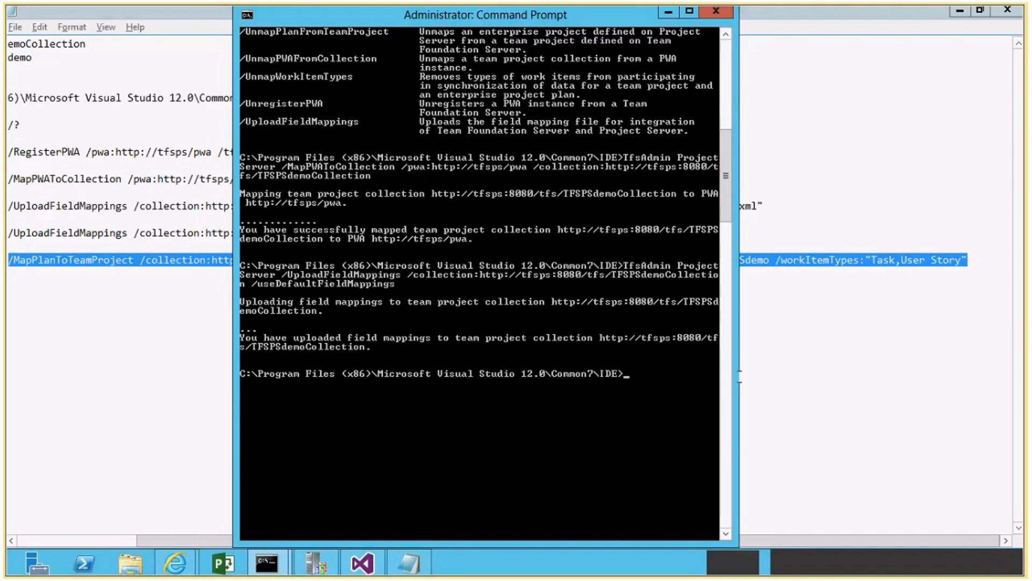
{"action": "right_click", "coordinate": [668, 462]}
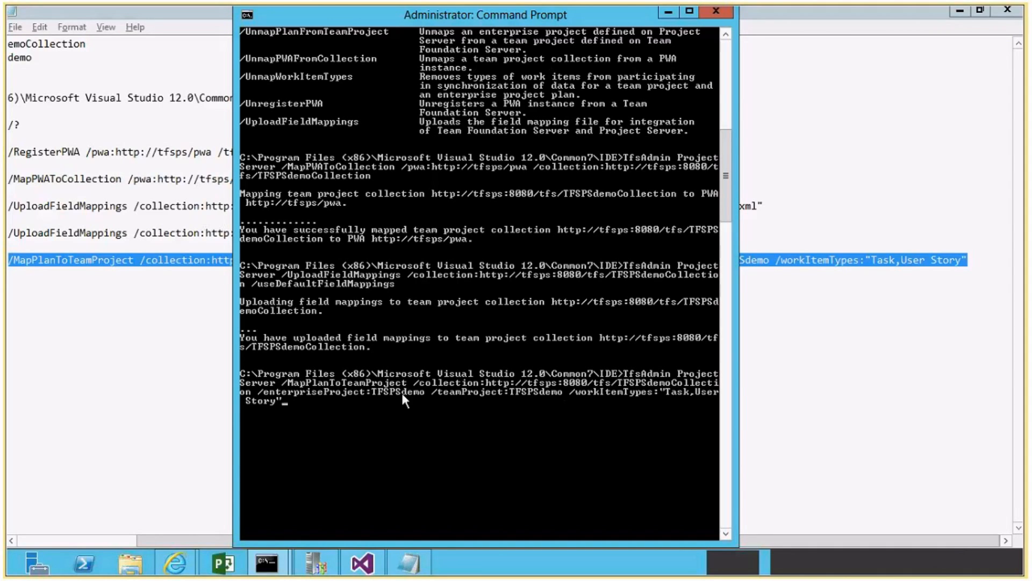
{"action": "key", "text": "Return"}
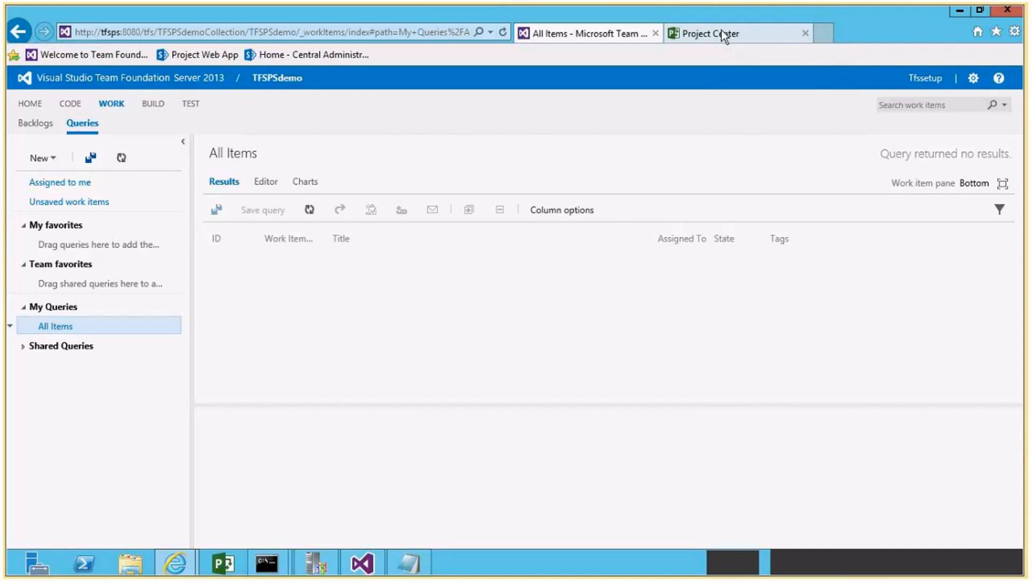
Open the TFSPSdemo plan from the PWA Project Center in Project Professional and widen its task table over the Gantt chart.
{"action": "left_click", "coordinate": [722, 34]}
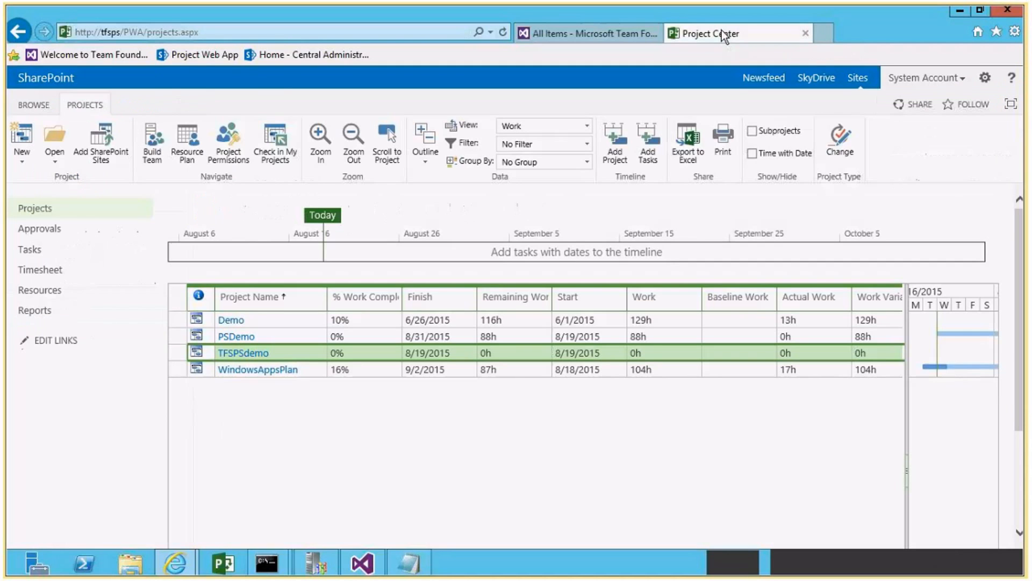
{"action": "left_click", "coordinate": [196, 354]}
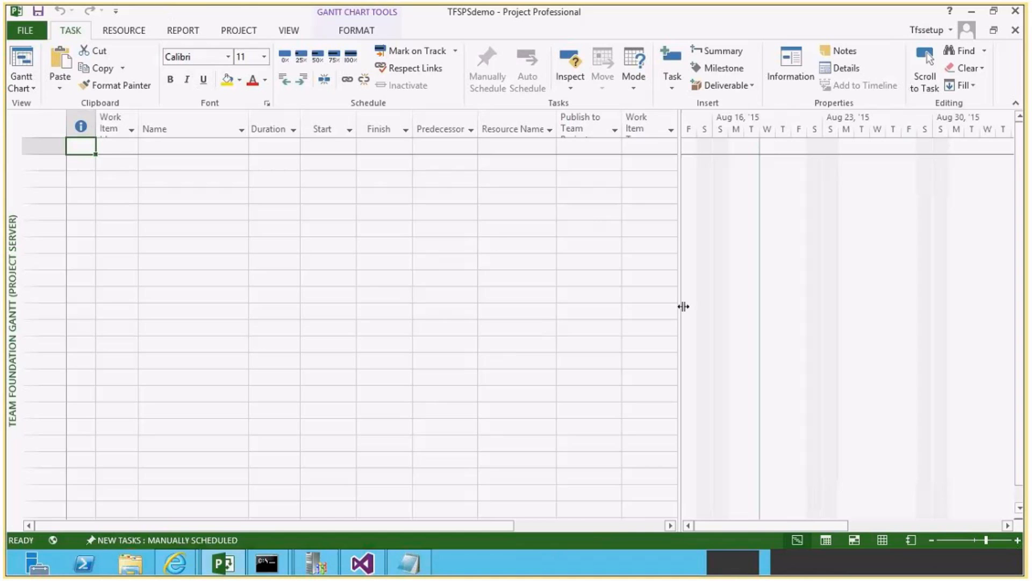
{"action": "left_click_drag", "start_coordinate": [683, 306], "coordinate": [984, 339]}
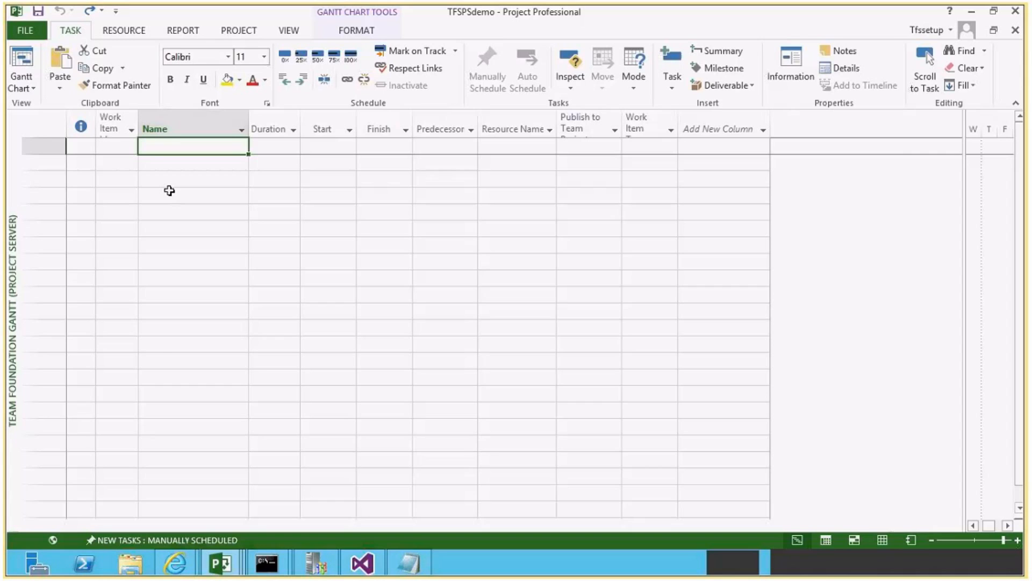
Find the copied task rows in the Sample Data project and paste them into the Name column of TFSPSdemo.
{"action": "key", "text": "alt+Tab"}
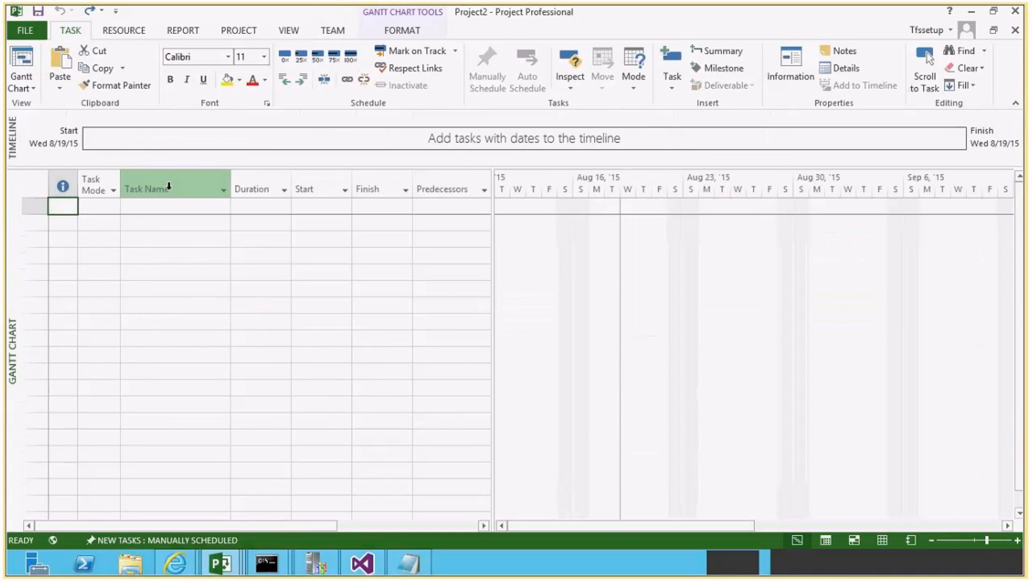
{"action": "key", "text": "alt+Tab"}
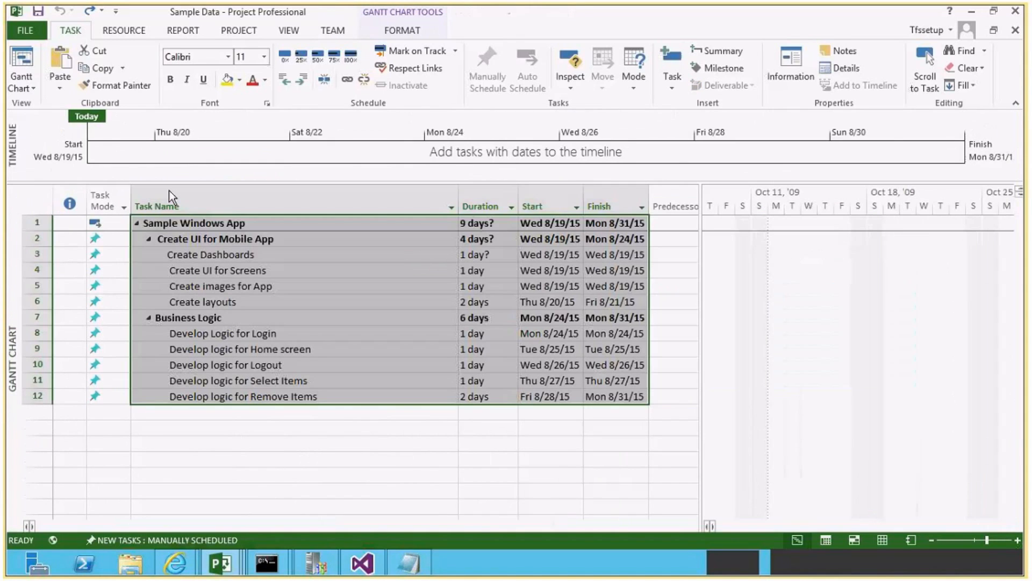
{"action": "key", "text": "alt+Tab"}
{"action": "key", "text": "alt+Tab"}
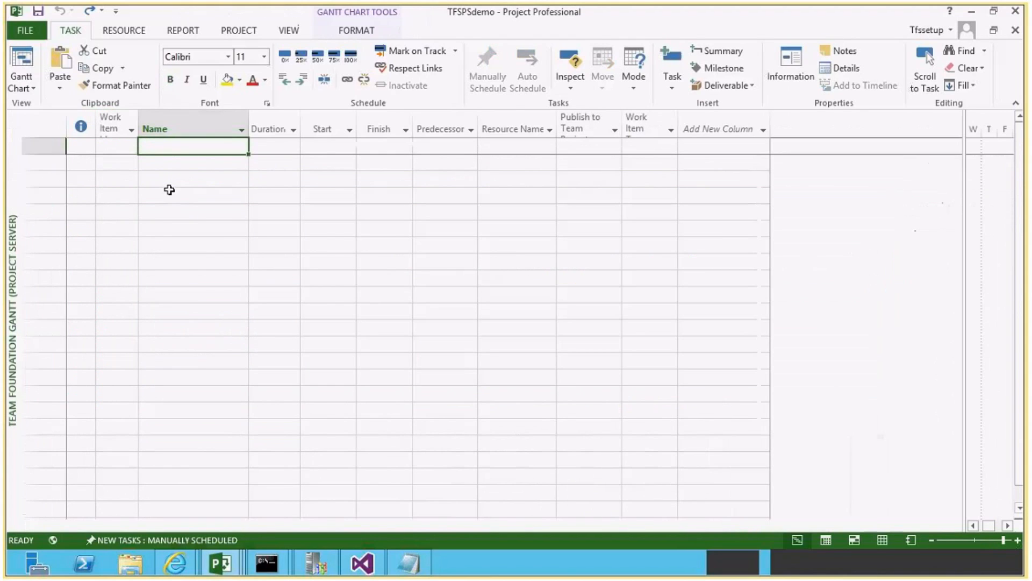
{"action": "key", "text": "ctrl+v"}
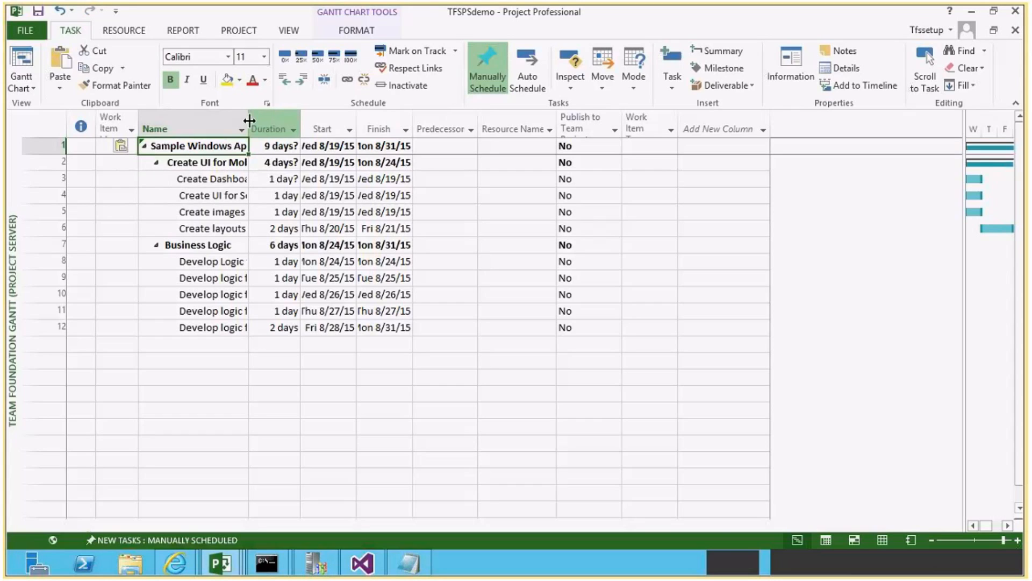
Widen the Name, Publish to Team Project and Work Item Type columns so their contents and headings are readable.
{"action": "left_click_drag", "start_coordinate": [249, 120], "coordinate": [322, 122]}
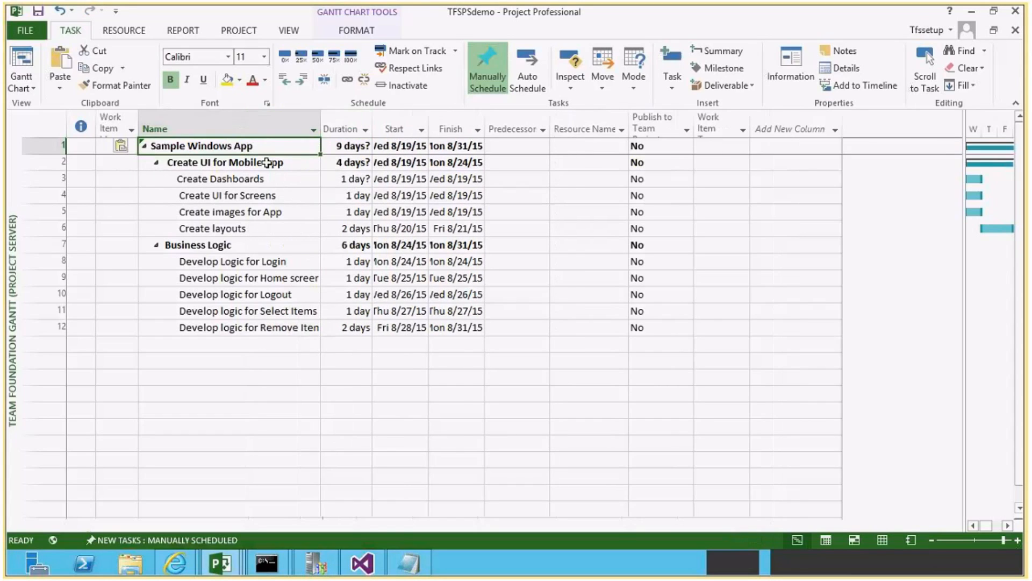
{"action": "left_click", "coordinate": [267, 163]}
{"action": "left_click", "coordinate": [272, 211]}
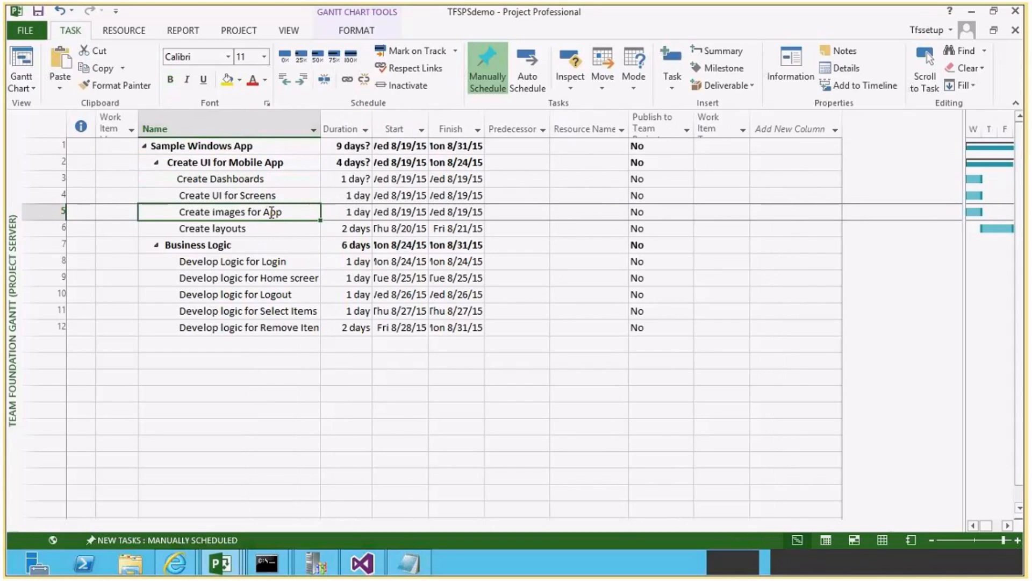
{"action": "left_click", "coordinate": [639, 146]}
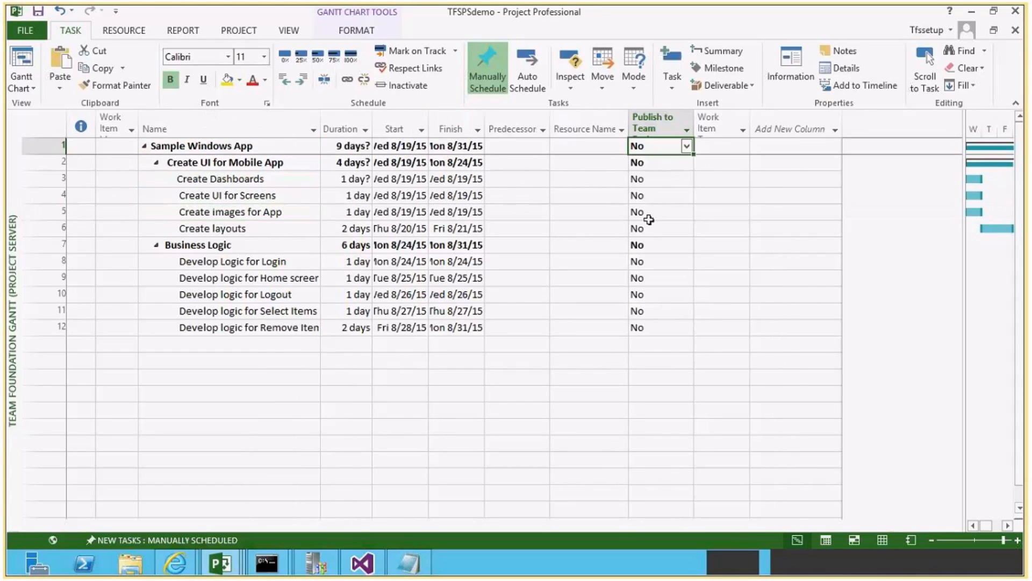
{"action": "left_click_drag", "start_coordinate": [693, 123], "coordinate": [803, 123]}
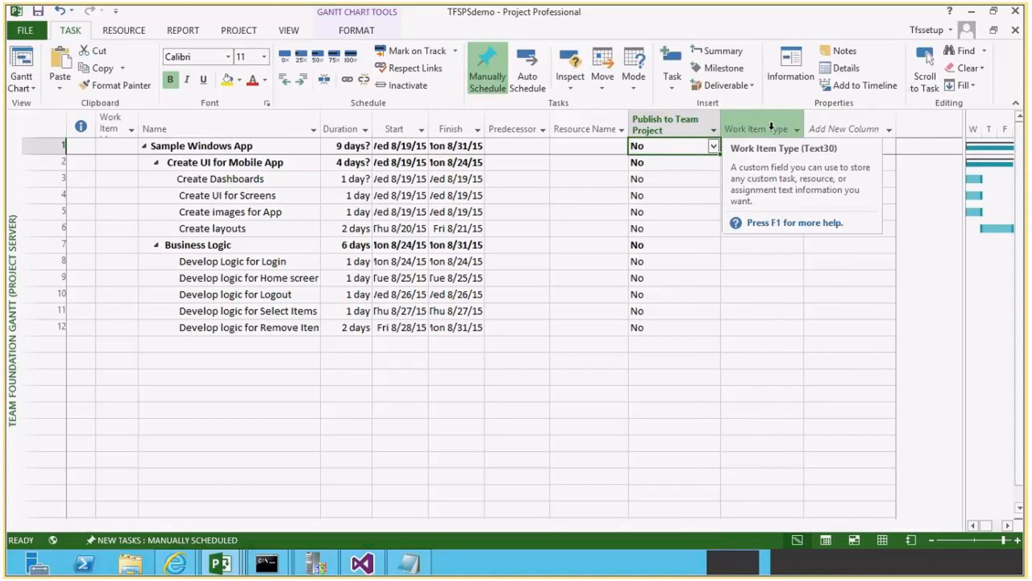
Add % Complete and Remaining Work columns after Work Item Type in the task table.
{"action": "left_click", "coordinate": [809, 129]}
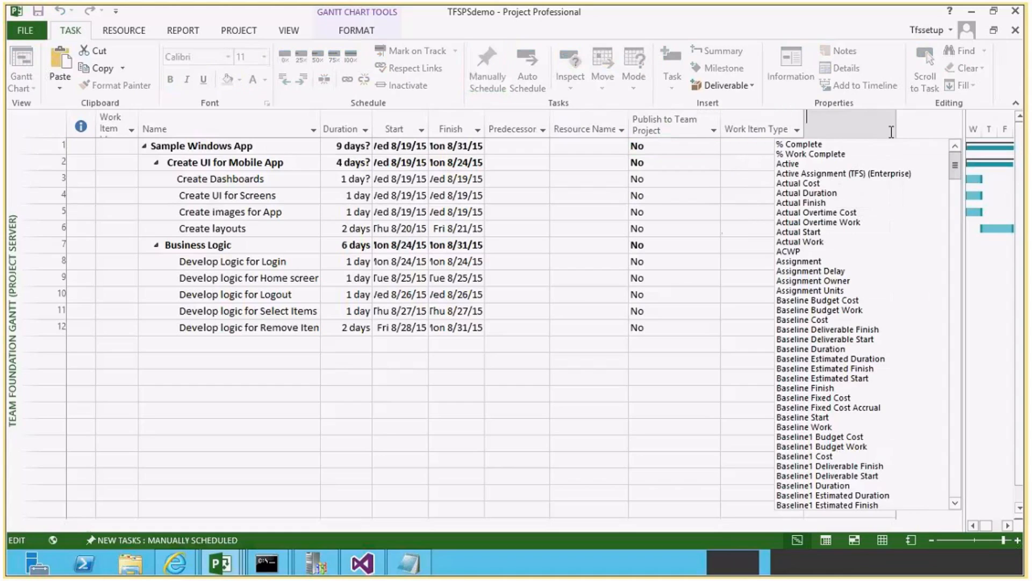
{"action": "left_click", "coordinate": [804, 145]}
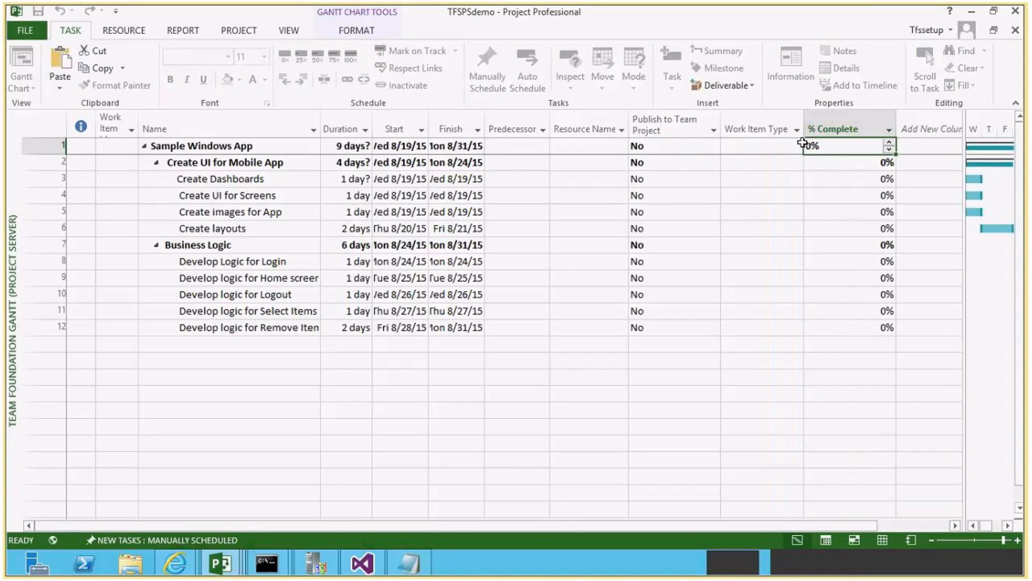
{"action": "left_click", "coordinate": [893, 526]}
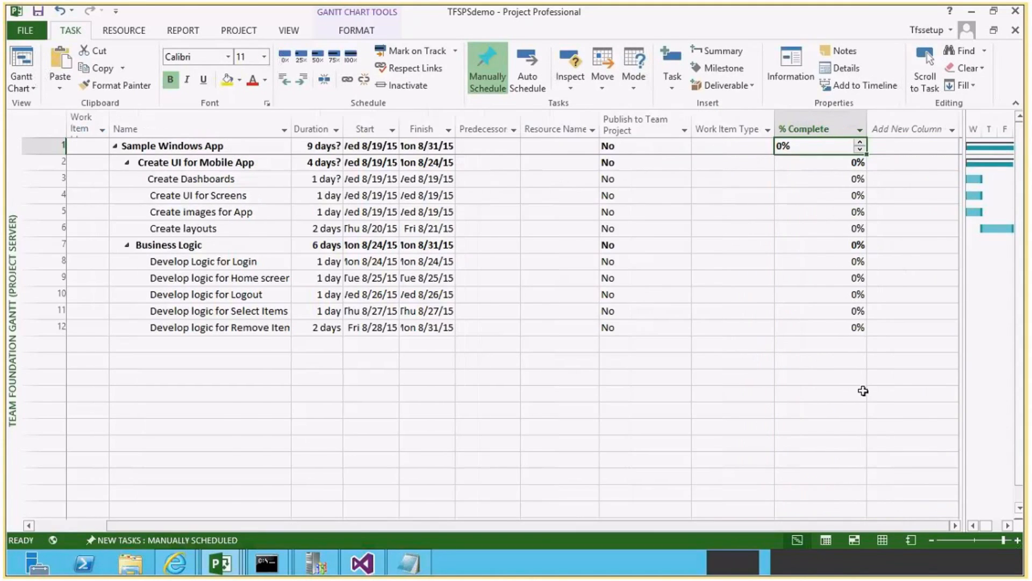
{"action": "left_click", "coordinate": [946, 132]}
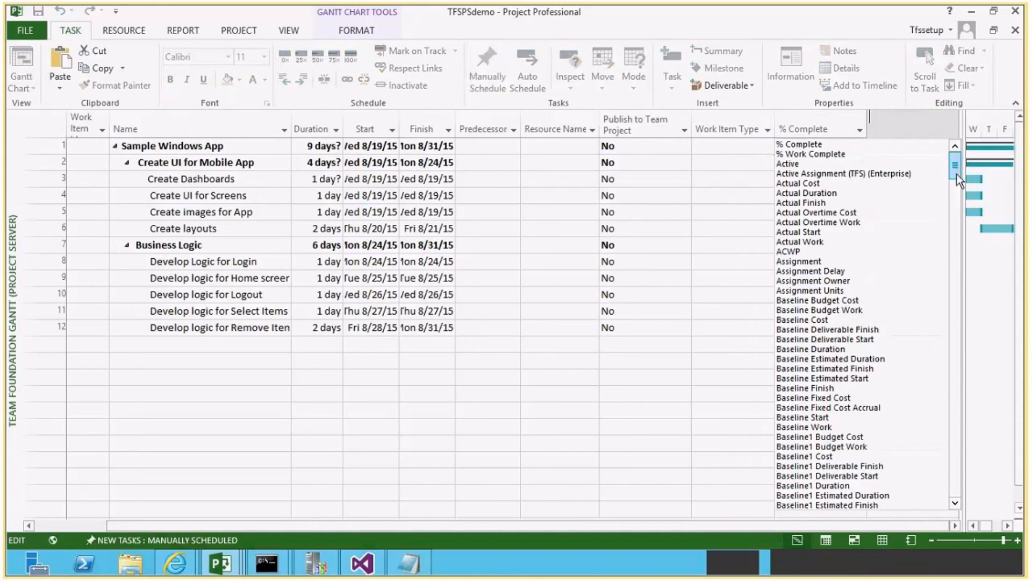
{"action": "left_click_drag", "start_coordinate": [957, 174], "coordinate": [959, 302]}
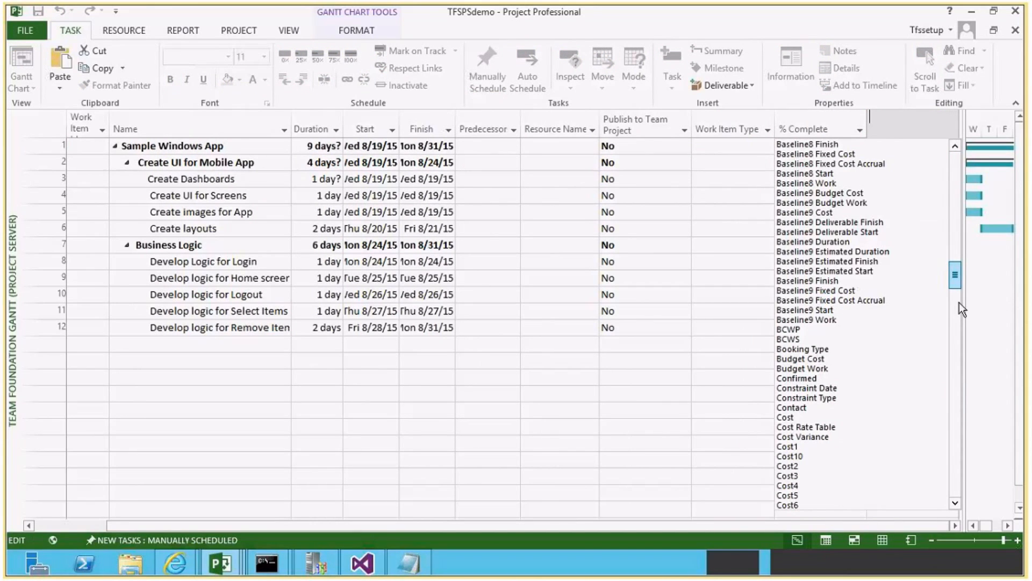
{"action": "scroll", "coordinate": [959, 302], "scroll_direction": "down", "scroll_amount": 20}
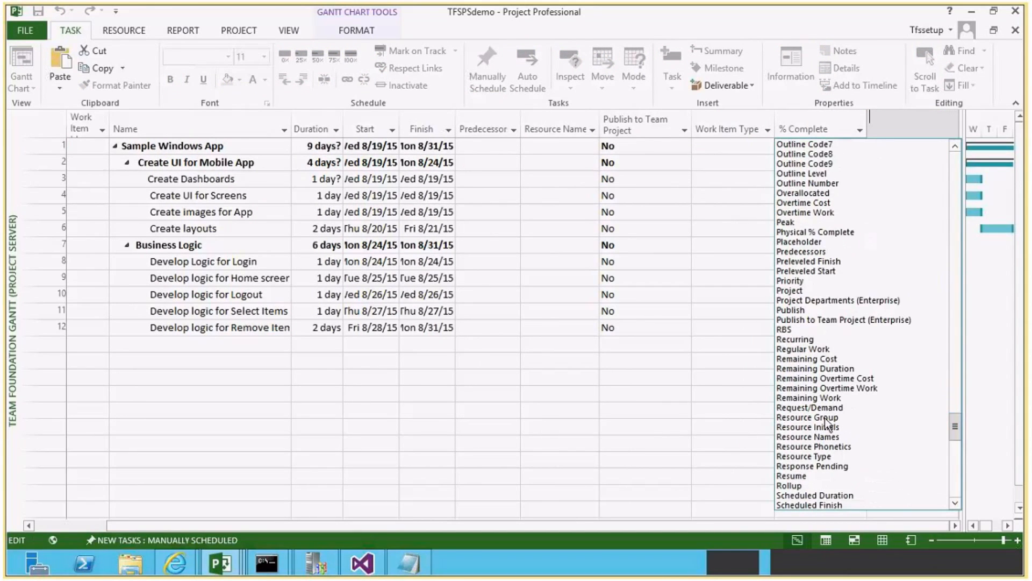
{"action": "left_click", "coordinate": [811, 398]}
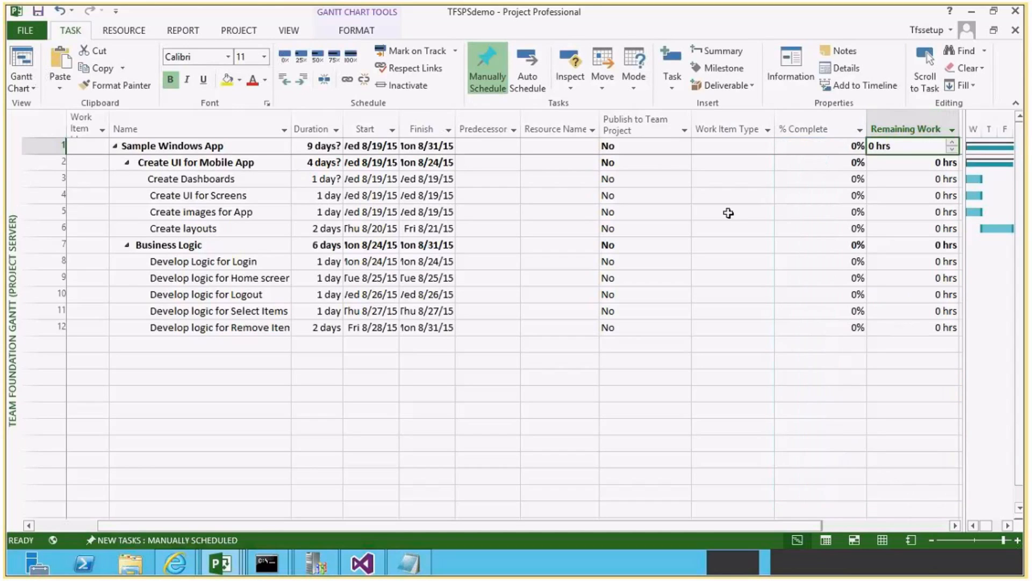
Try to set Publish to Team Project to Yes for Sample Windows App and fill it down to task 12.
{"action": "left_click", "coordinate": [654, 147]}
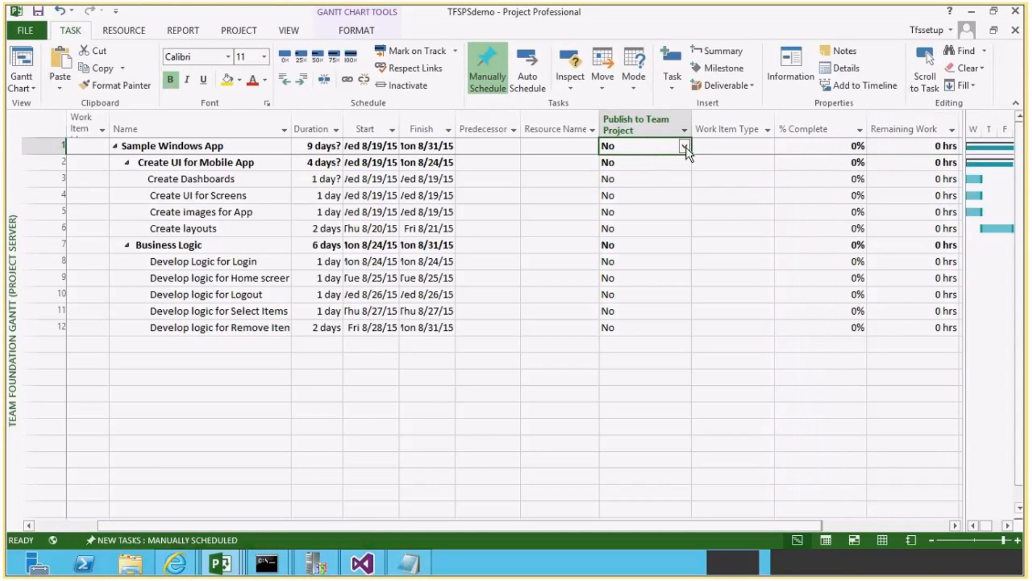
{"action": "left_click", "coordinate": [686, 147]}
{"action": "left_click", "coordinate": [638, 157]}
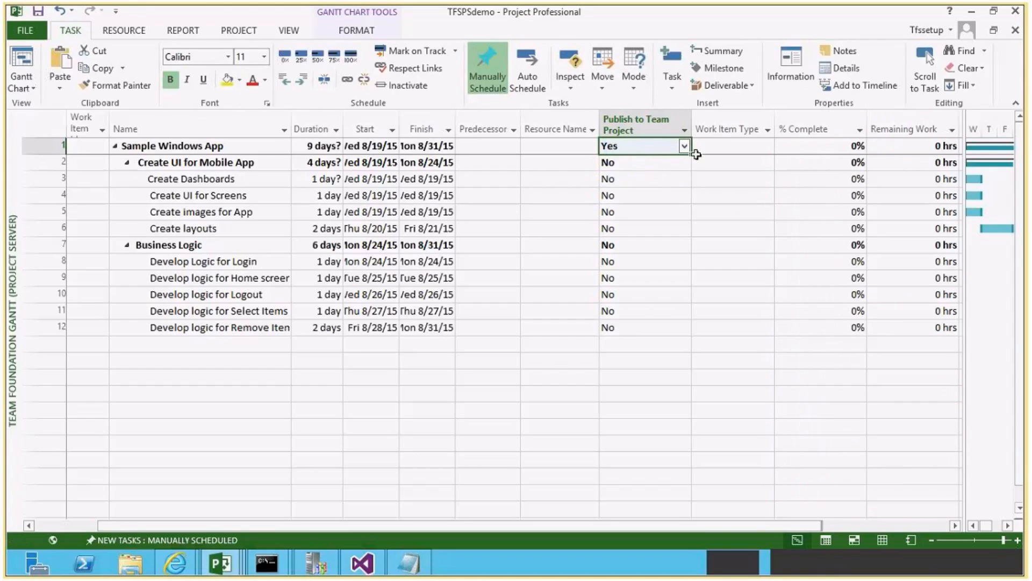
{"action": "left_click_drag", "start_coordinate": [688, 153], "coordinate": [663, 327]}
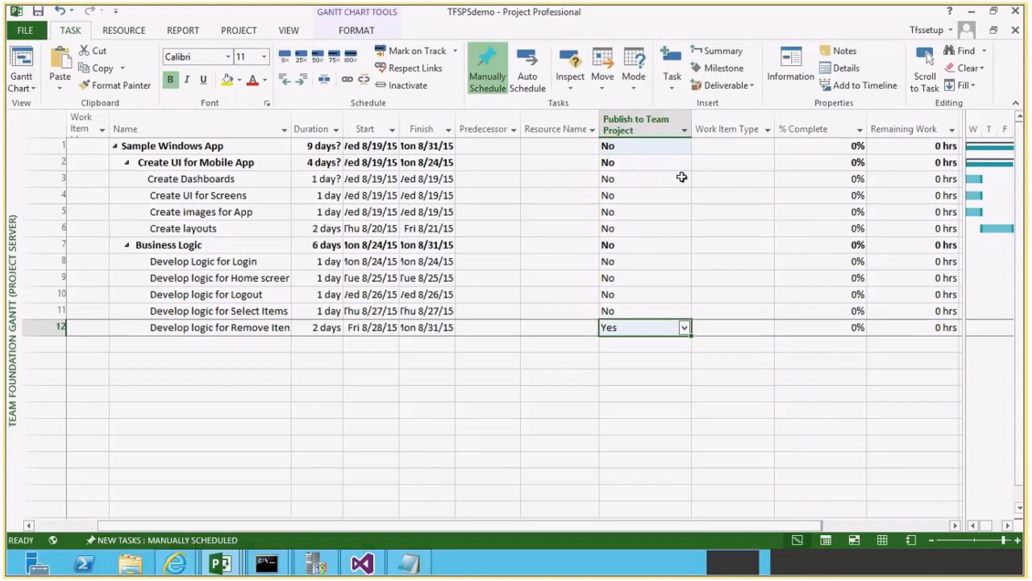
Set Publish to Team Project to Yes for Sample Windows App and fill the value down through task 12.
{"action": "left_click", "coordinate": [671, 146]}
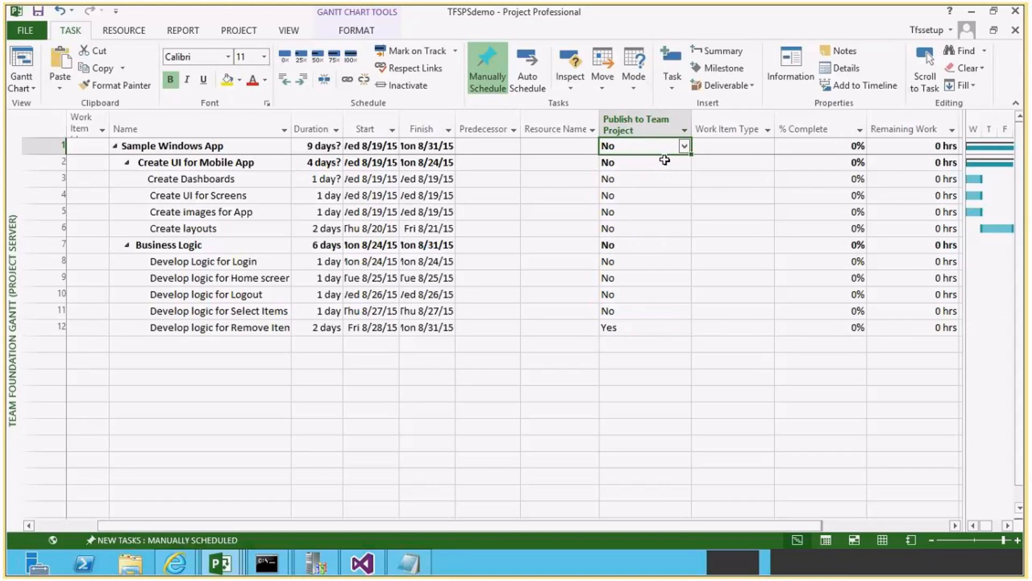
{"action": "left_click", "coordinate": [684, 146]}
{"action": "left_click", "coordinate": [611, 170]}
{"action": "left_click", "coordinate": [684, 148]}
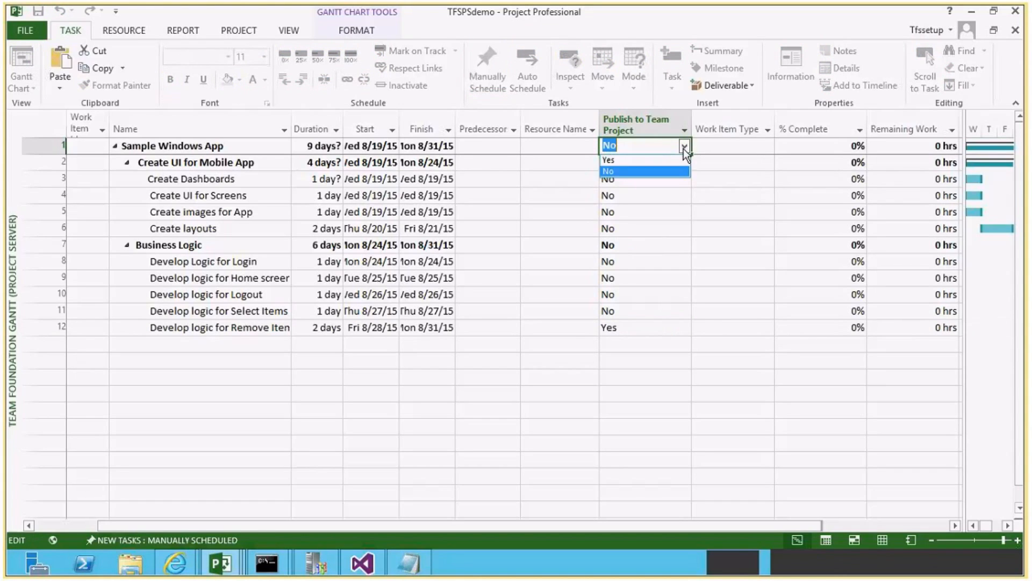
{"action": "left_click", "coordinate": [620, 161]}
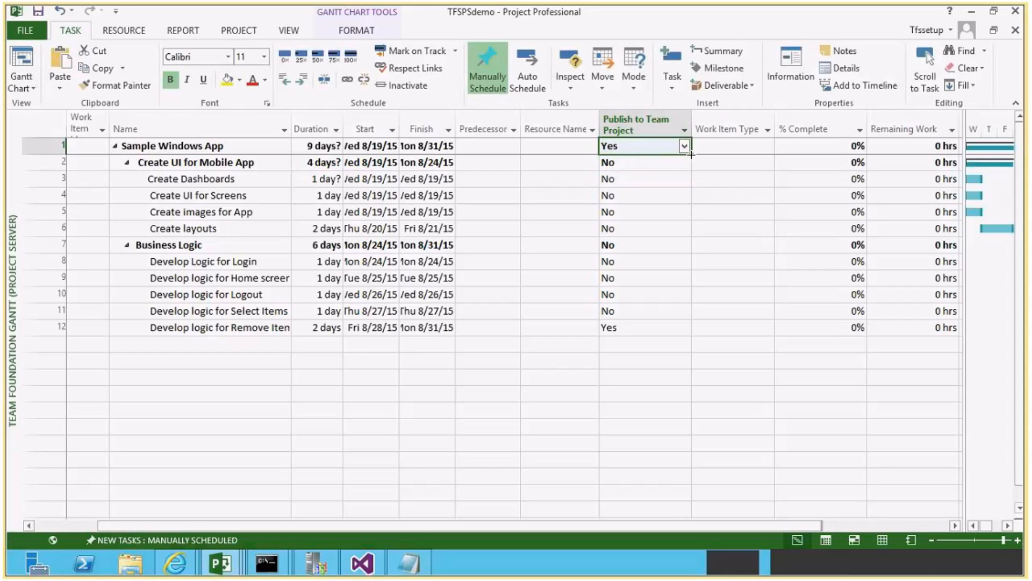
{"action": "left_click_drag", "start_coordinate": [669, 151], "coordinate": [667, 329]}
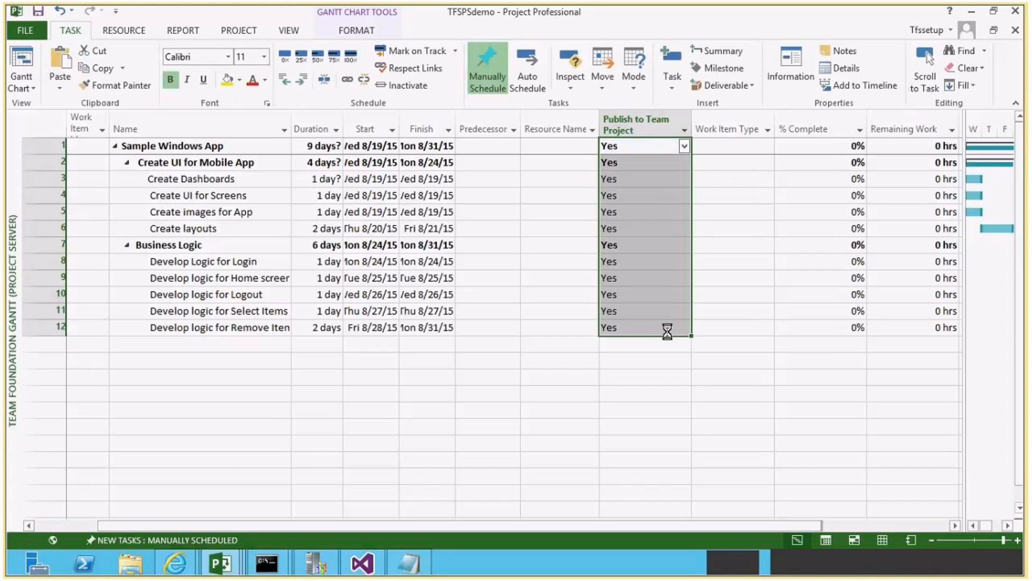
{"action": "left_click", "coordinate": [641, 197]}
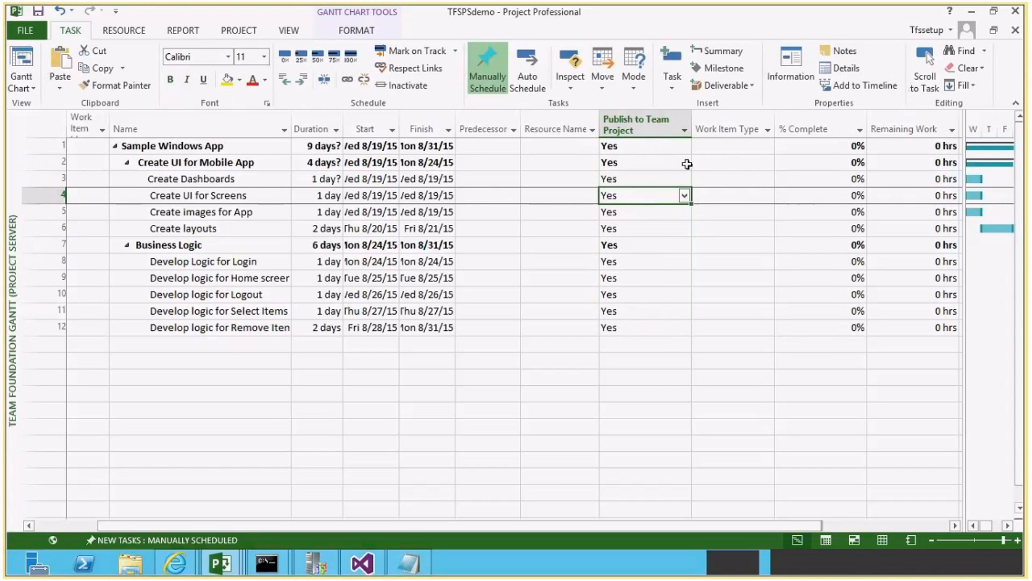
Set the Work Item Type of Sample Windows App to User Story.
{"action": "left_click", "coordinate": [756, 145]}
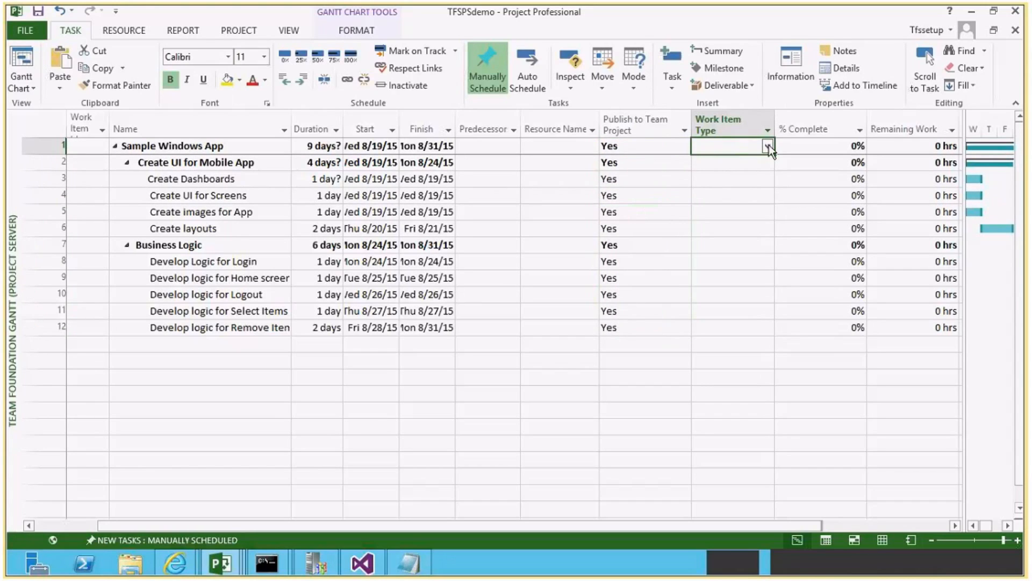
{"action": "left_click", "coordinate": [768, 145]}
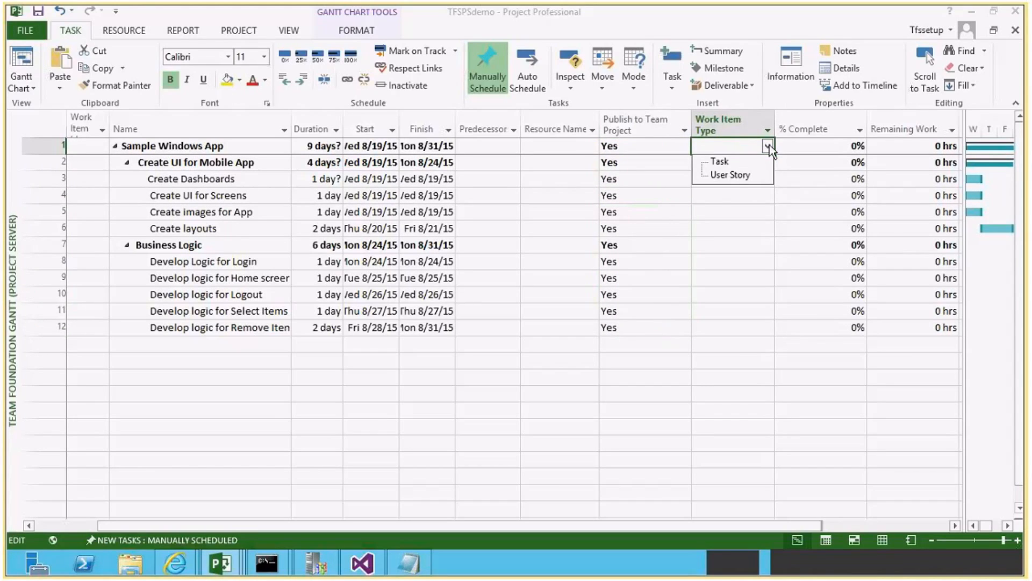
{"action": "left_click", "coordinate": [739, 173]}
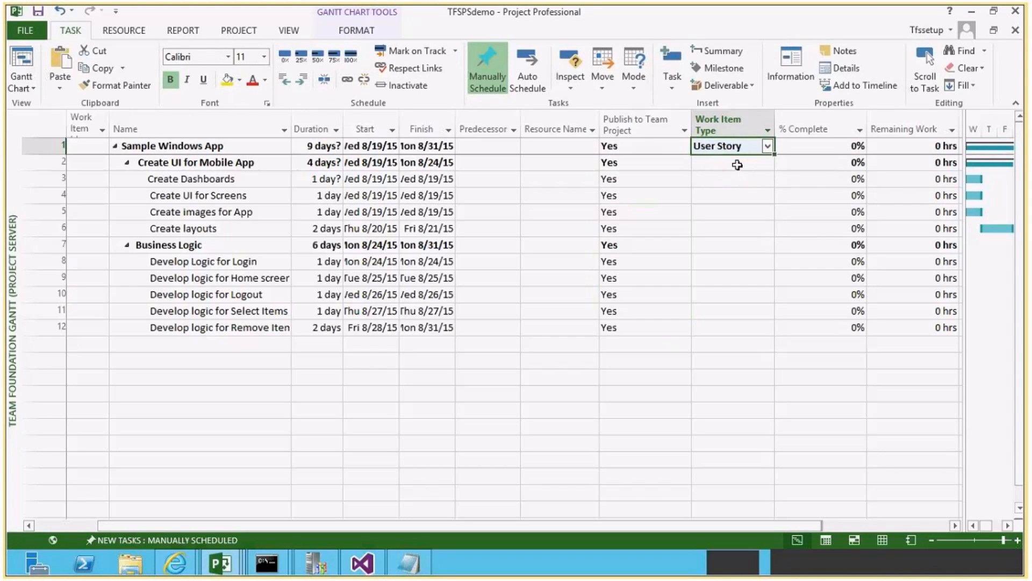
Set Work Item Type to User Story for Create UI for Mobile App and Business Logic, and to Task for all their subtasks.
{"action": "left_click", "coordinate": [737, 164]}
{"action": "left_click", "coordinate": [733, 177]}
{"action": "left_click", "coordinate": [766, 179]}
{"action": "left_click", "coordinate": [767, 179]}
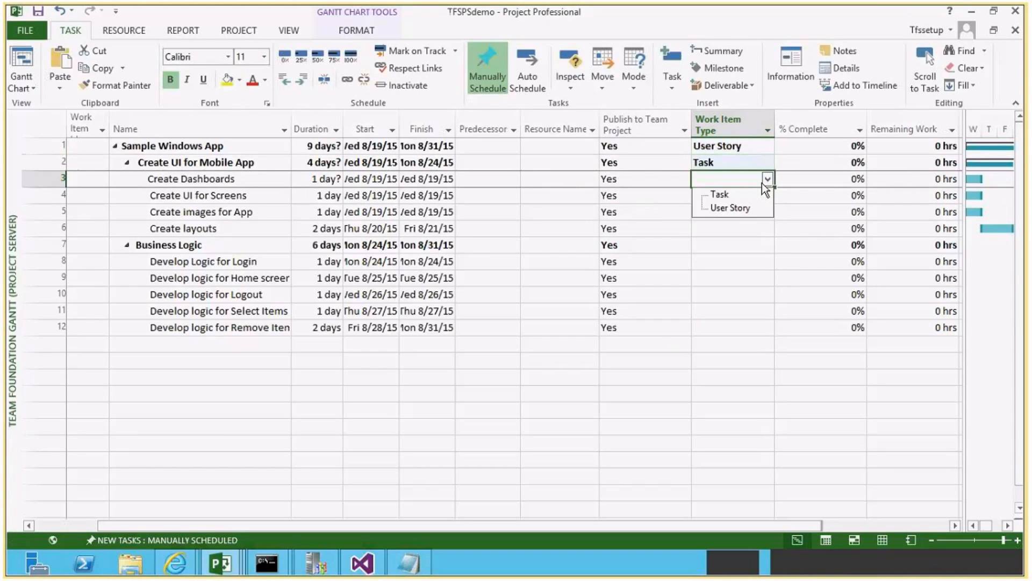
{"action": "left_click", "coordinate": [728, 193]}
{"action": "left_click", "coordinate": [725, 162]}
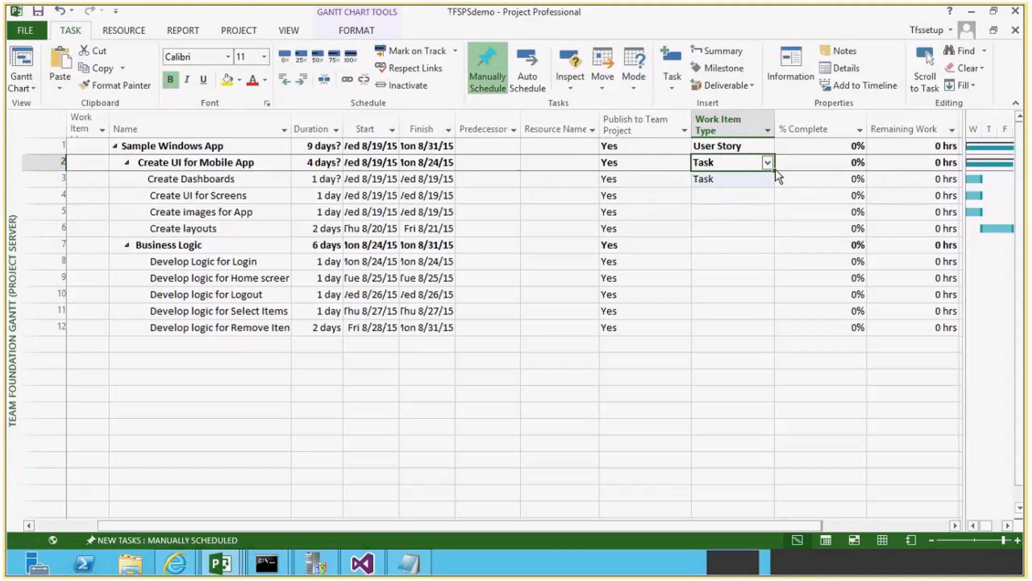
{"action": "left_click_drag", "start_coordinate": [776, 170], "coordinate": [763, 331]}
{"action": "left_click", "coordinate": [729, 200]}
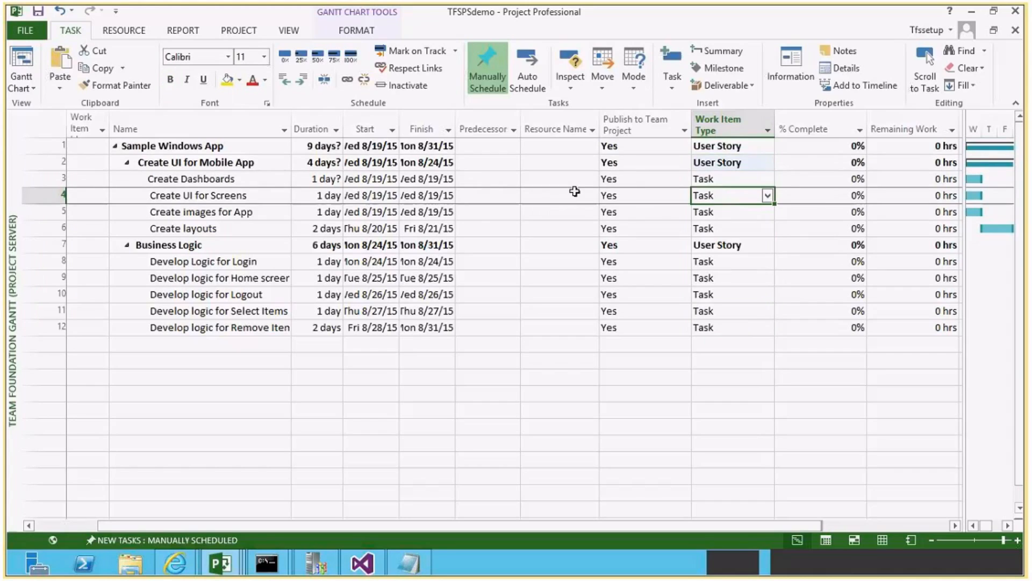
Build the project team from the enterprise resources, adding every resource from BuildRM through Tfssetup.
{"action": "left_click", "coordinate": [557, 147]}
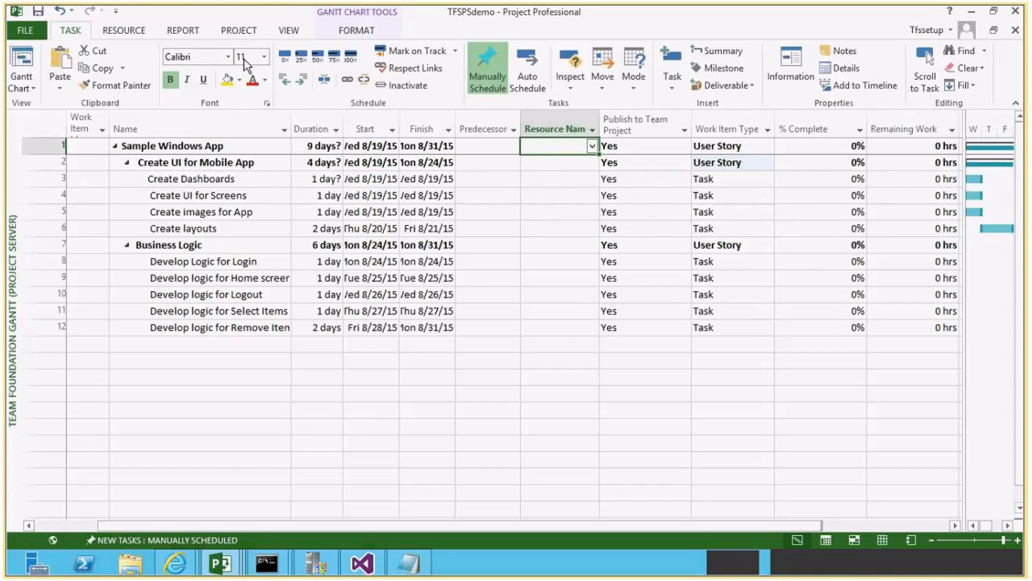
{"action": "left_click", "coordinate": [133, 30]}
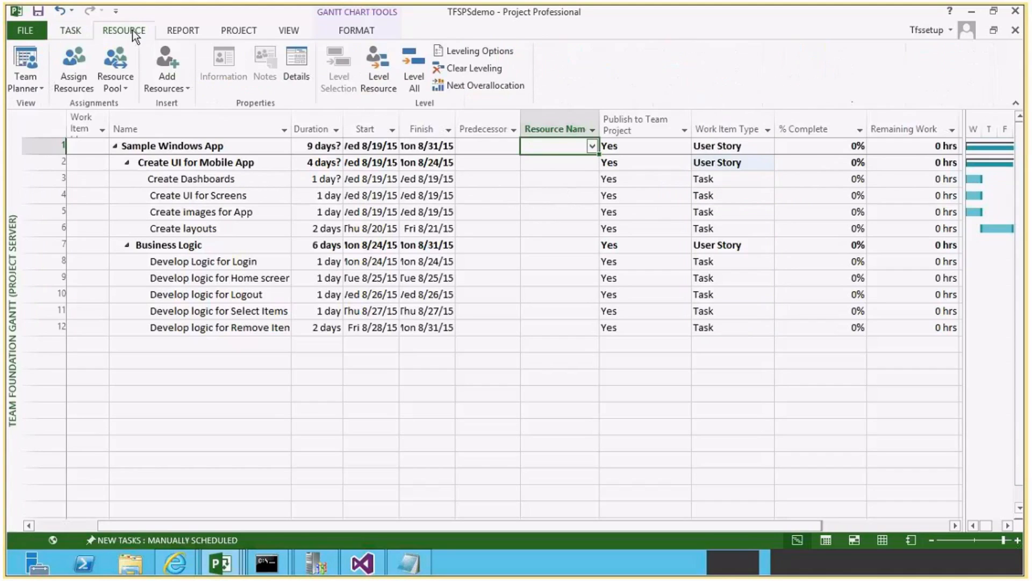
{"action": "left_click", "coordinate": [186, 89]}
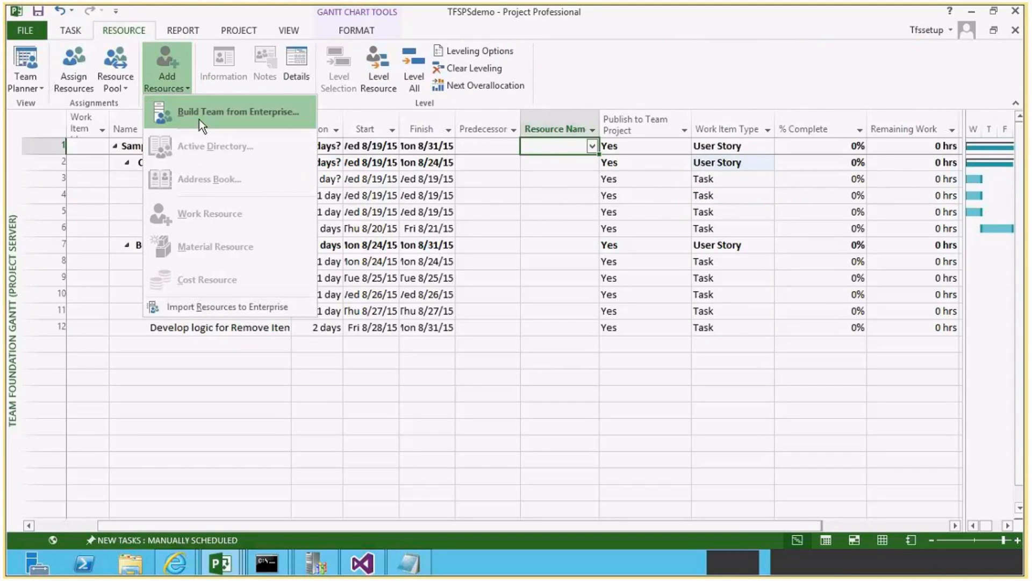
{"action": "left_click", "coordinate": [201, 113]}
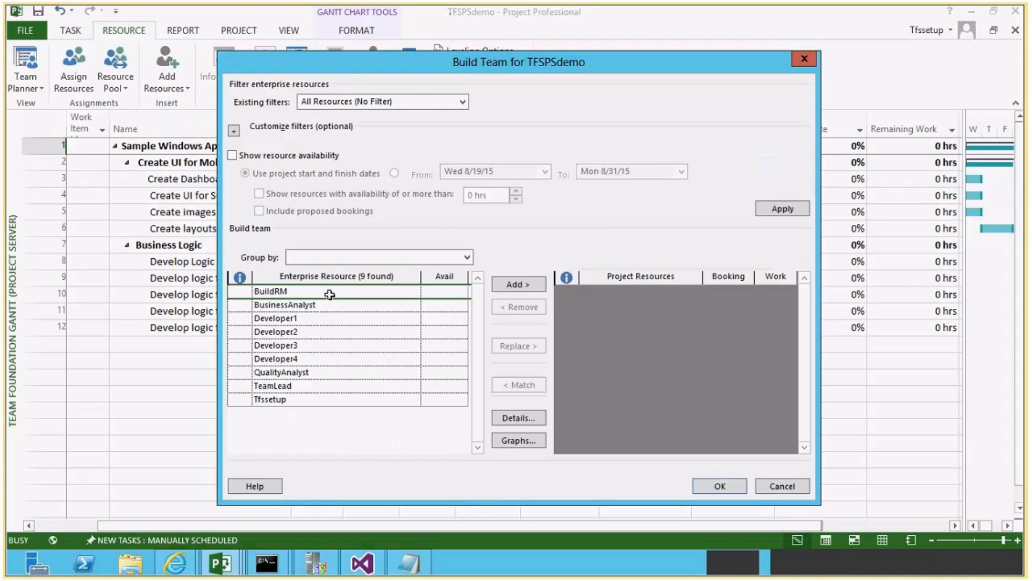
{"action": "left_click_drag", "start_coordinate": [329, 294], "coordinate": [320, 399]}
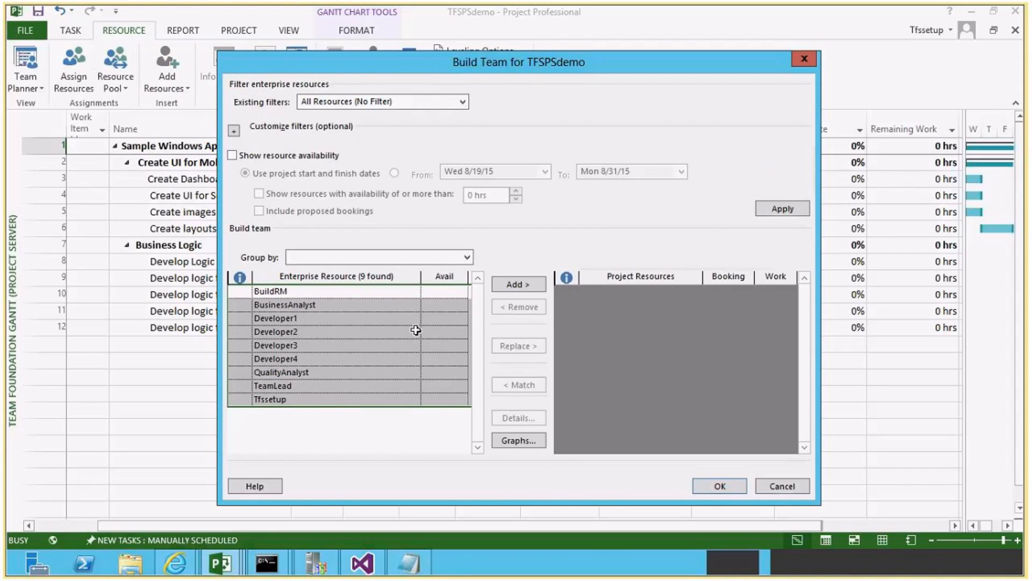
{"action": "left_click", "coordinate": [519, 284]}
{"action": "left_click", "coordinate": [702, 486]}
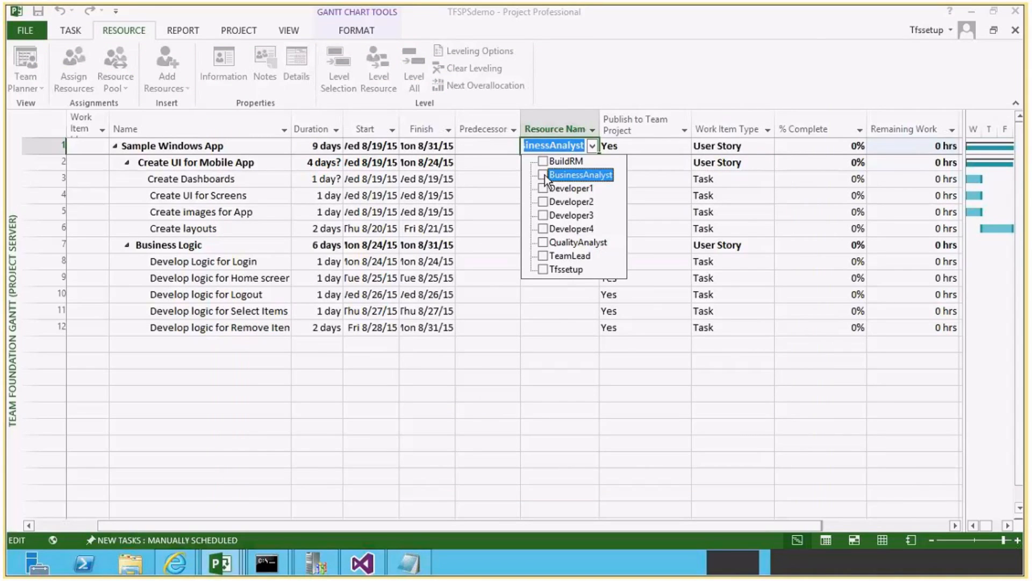
Assign BusinessAnalyst to Sample Windows App and TeamLead to Create UI for Mobile App.
{"action": "left_click", "coordinate": [486, 172]}
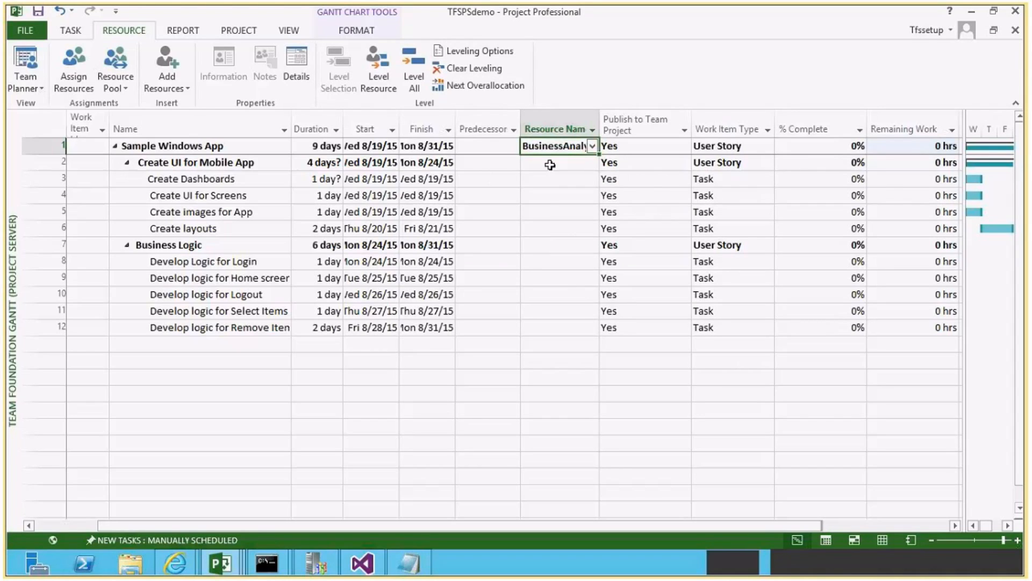
{"action": "left_click", "coordinate": [550, 165]}
{"action": "left_click", "coordinate": [592, 162]}
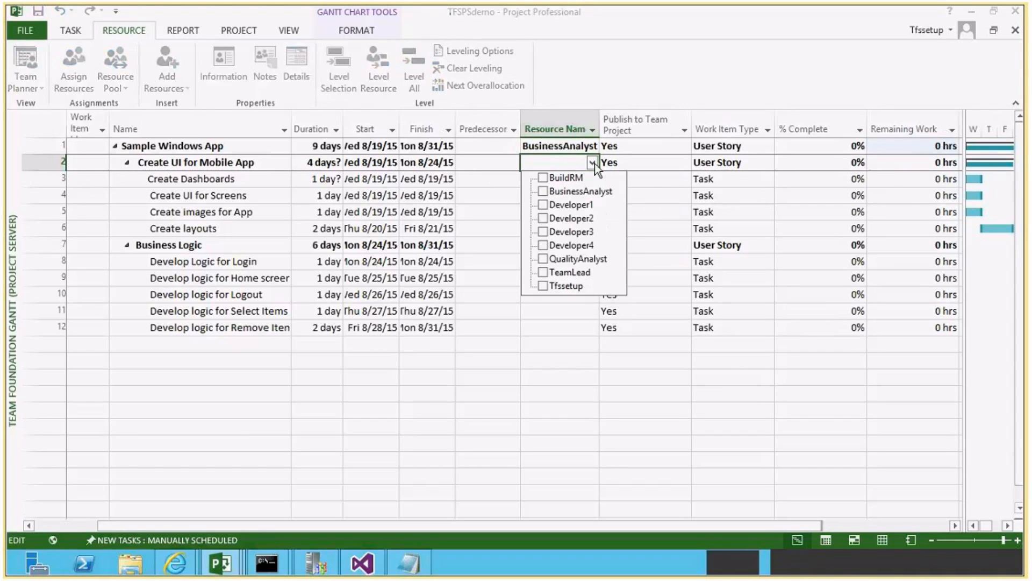
{"action": "left_click", "coordinate": [543, 273]}
{"action": "left_click", "coordinate": [580, 179]}
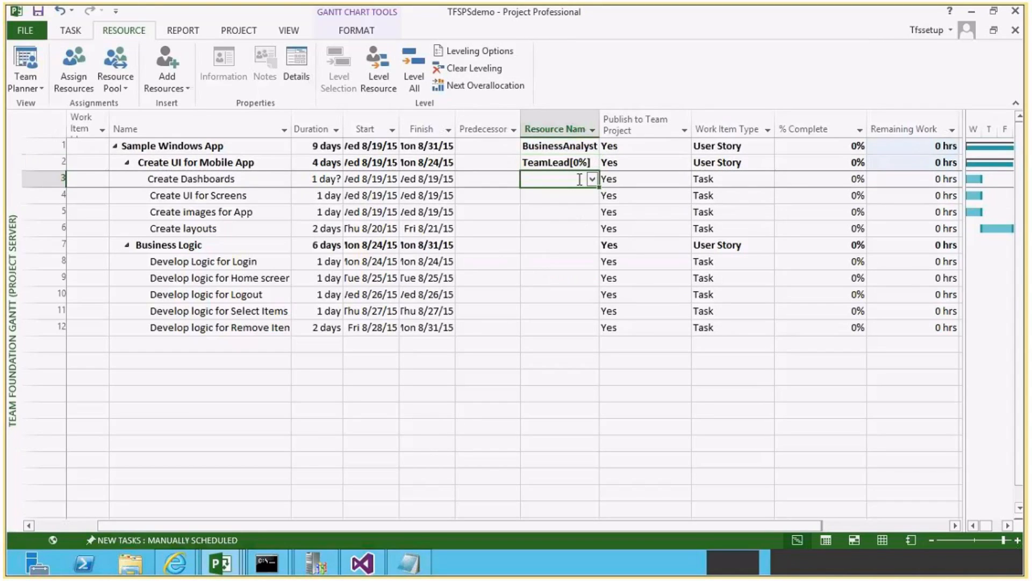
Assign Developer1 to Create Dashboards and Developer2 to Create UI for Screens.
{"action": "left_click", "coordinate": [592, 178]}
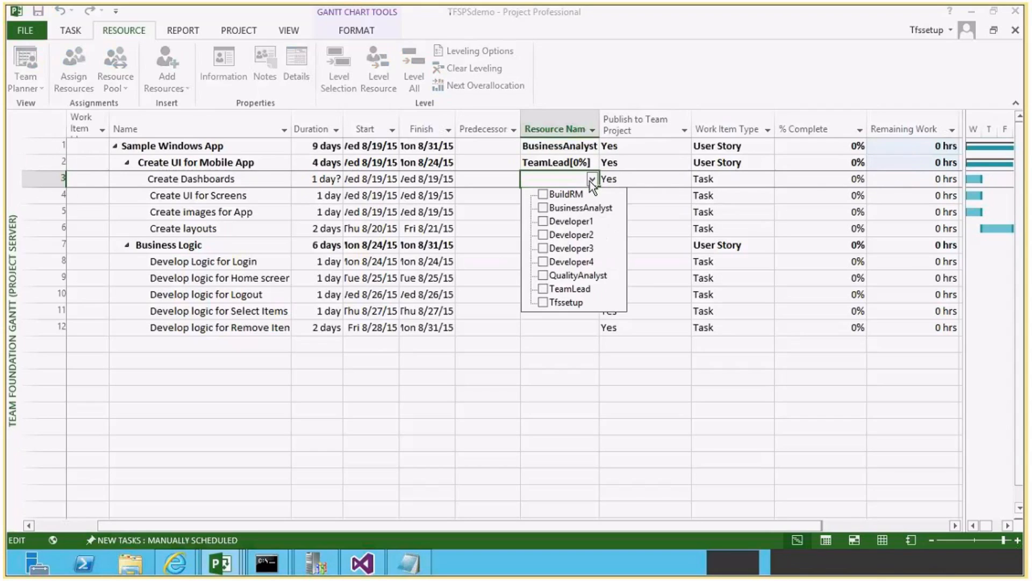
{"action": "left_click", "coordinate": [542, 222]}
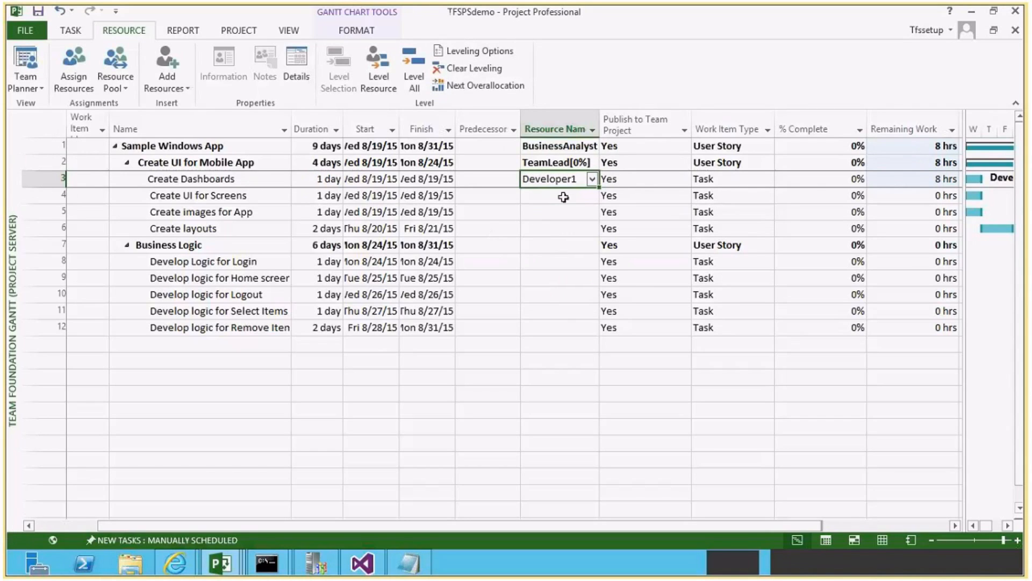
{"action": "left_click", "coordinate": [580, 195]}
{"action": "left_click", "coordinate": [585, 181]}
{"action": "left_click", "coordinate": [591, 195]}
{"action": "left_click", "coordinate": [544, 253]}
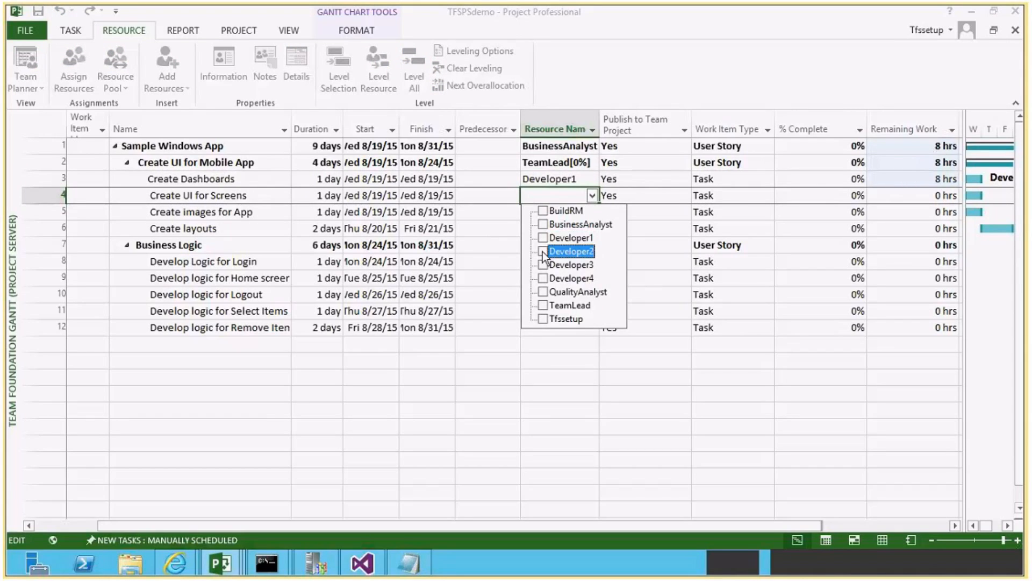
{"action": "left_click", "coordinate": [504, 231]}
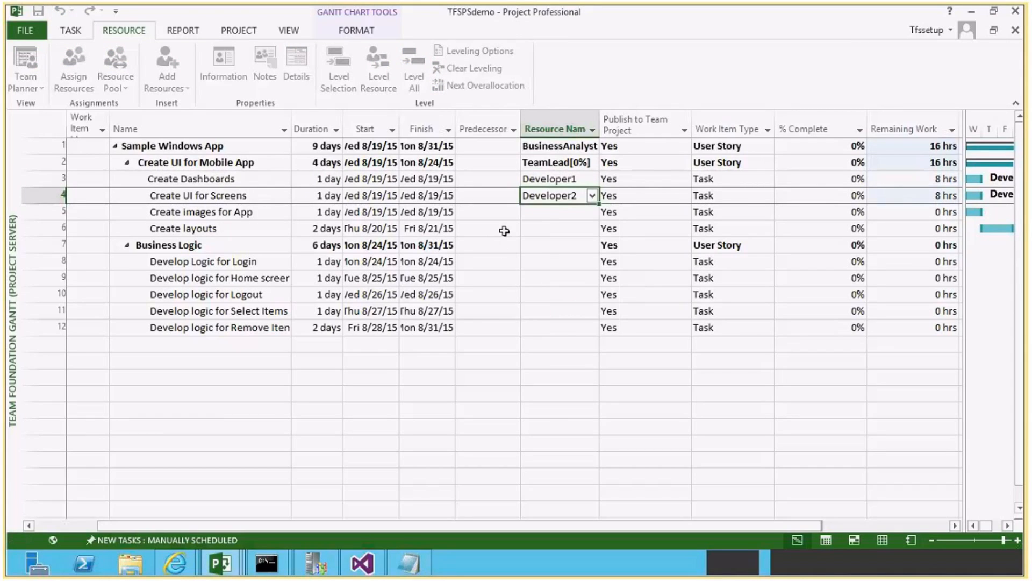
Fill the Developer1 and Developer2 assignments down to Create images for App and Create layouts.
{"action": "left_click", "coordinate": [581, 179]}
{"action": "left_click", "coordinate": [575, 195], "text": "shift"}
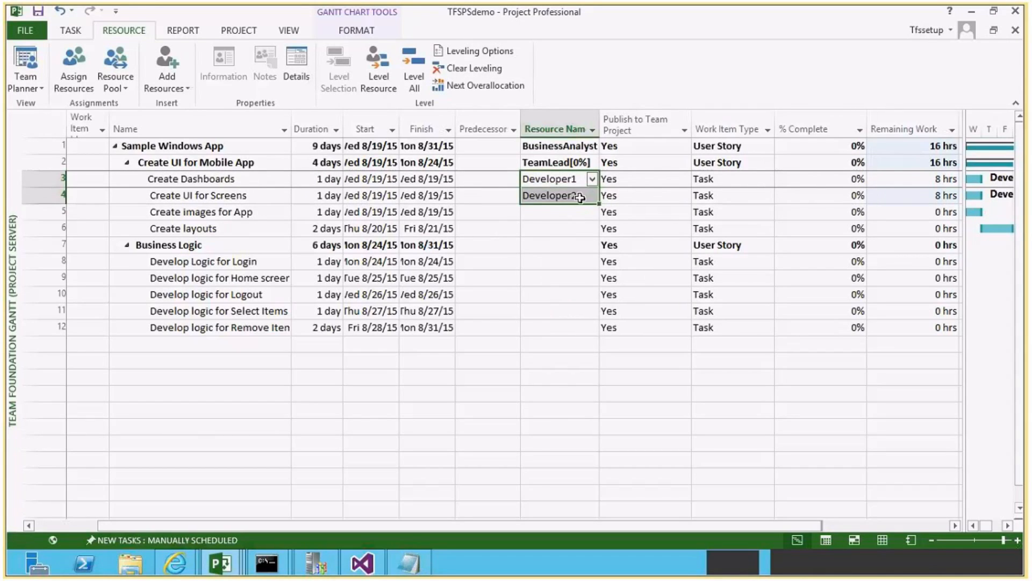
{"action": "left_click_drag", "start_coordinate": [593, 218], "coordinate": [594, 228]}
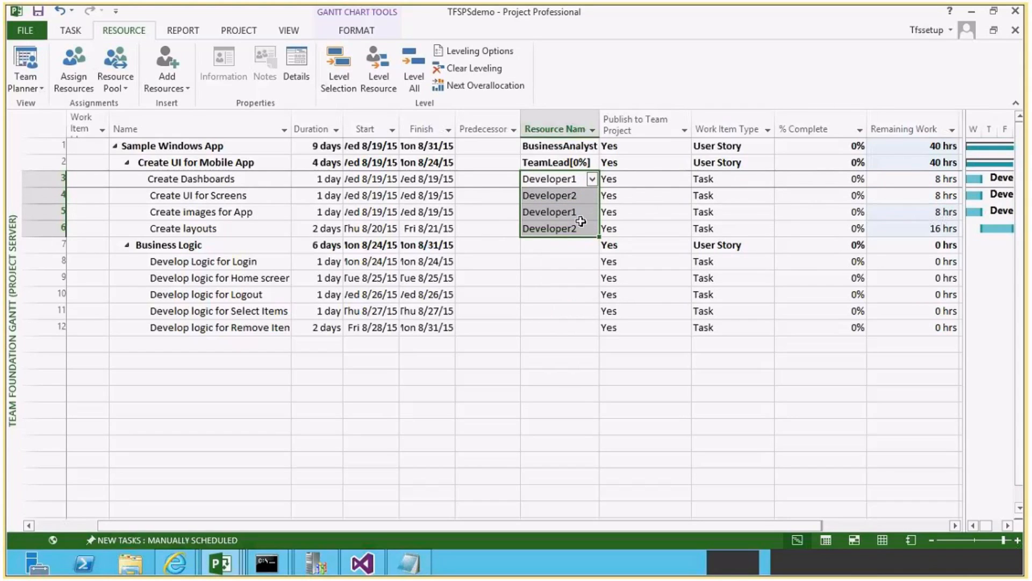
Copy the resource assignments of tasks 3 to 6 onto tasks 8 to 11 under Business Logic.
{"action": "left_click", "coordinate": [560, 260]}
{"action": "left_click_drag", "start_coordinate": [564, 184], "coordinate": [562, 229]}
{"action": "key", "text": "ctrl+c"}
{"action": "left_click", "coordinate": [562, 267]}
{"action": "key", "text": "ctrl+v"}
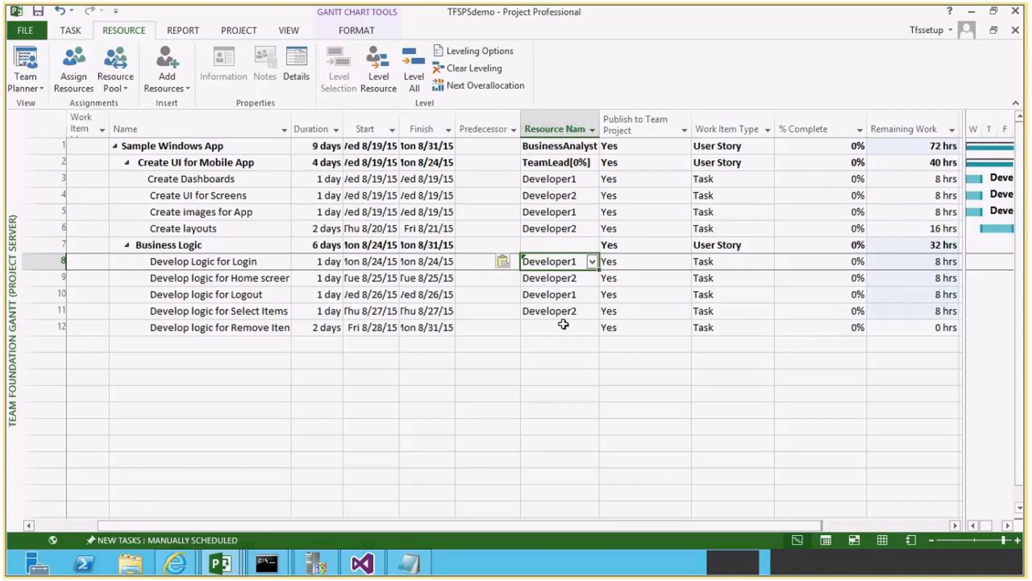
Assign Developer3 to task 12, the last task under Business Logic.
{"action": "left_click", "coordinate": [559, 327]}
{"action": "left_click", "coordinate": [592, 328]}
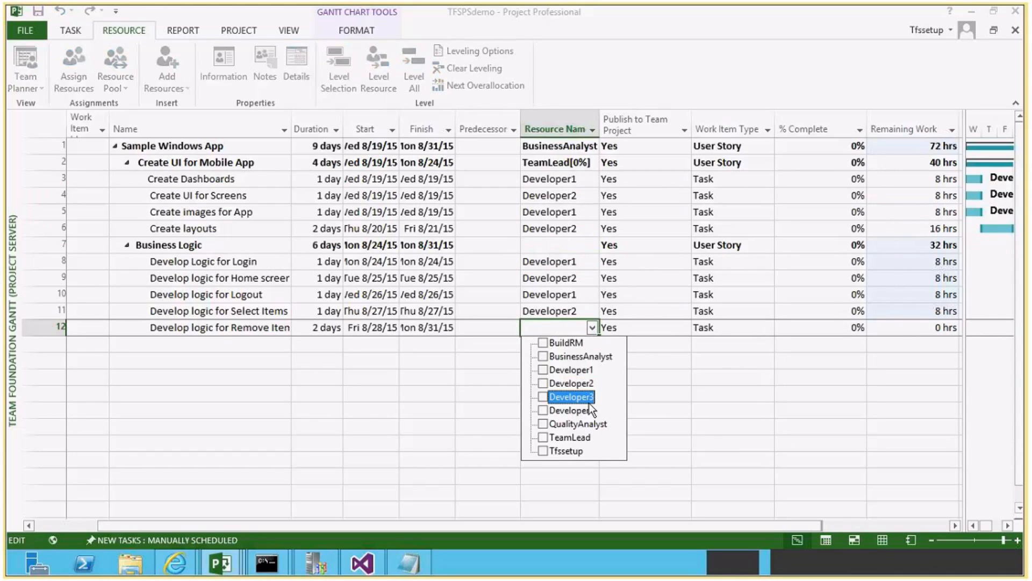
{"action": "left_click", "coordinate": [589, 396]}
{"action": "key", "text": "Return"}
Assign Developer4 to the Business Logic summary task.
{"action": "left_click", "coordinate": [560, 243]}
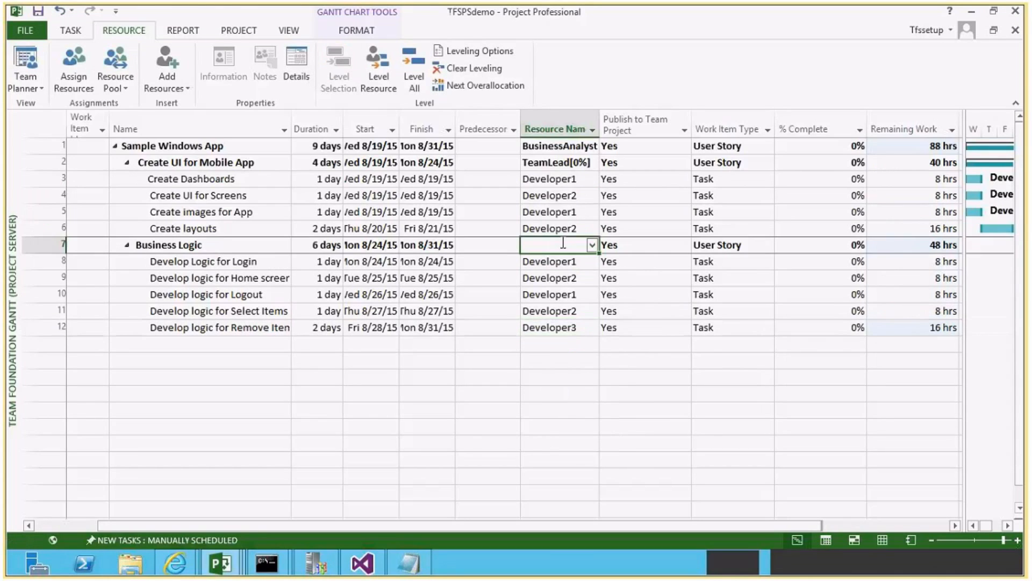
{"action": "left_click", "coordinate": [591, 245]}
{"action": "left_click", "coordinate": [575, 328]}
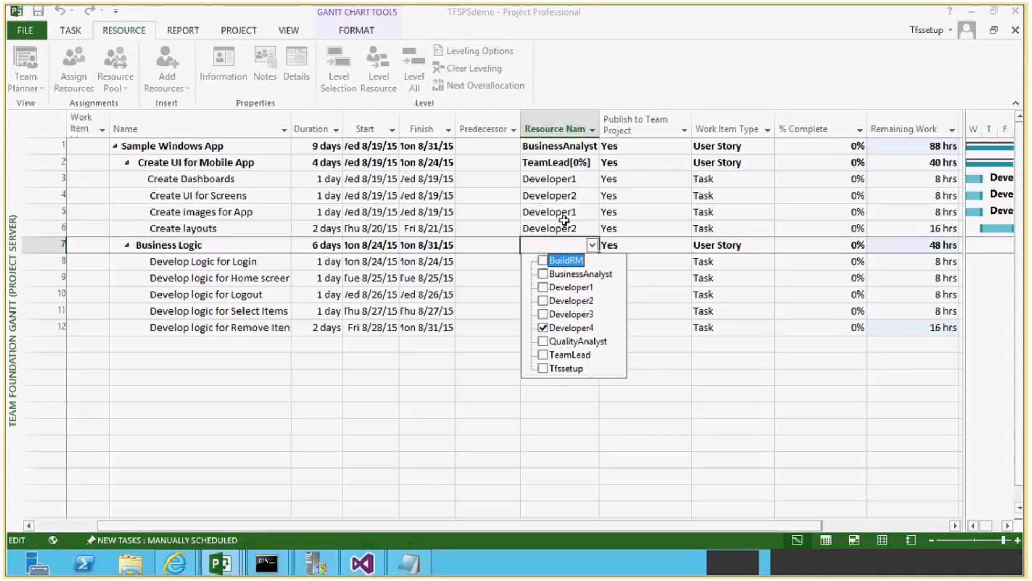
{"action": "key", "text": "Return"}
{"action": "left_click", "coordinate": [576, 295]}
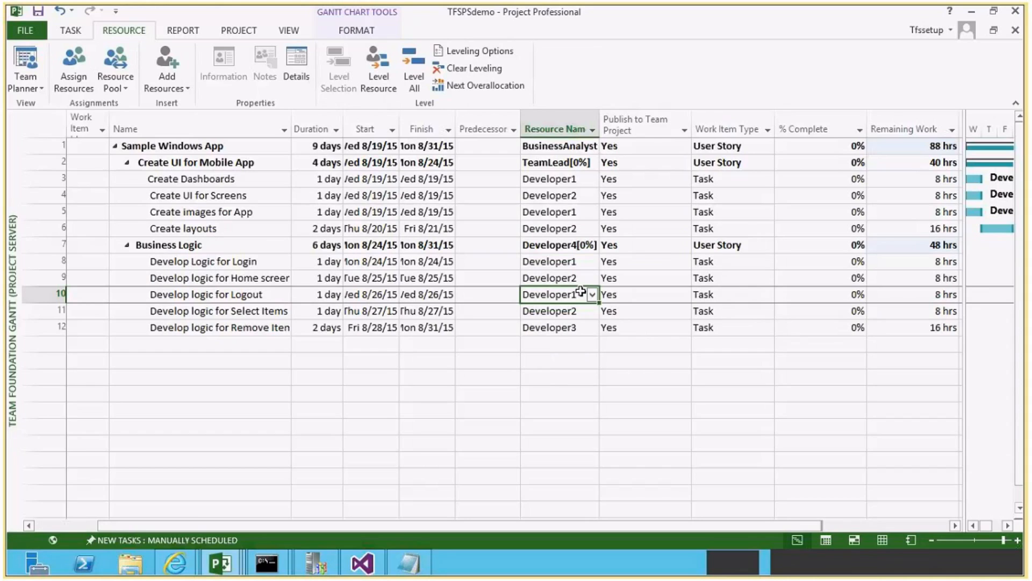
Save the TFSPSdemo plan and publish it to Project Server.
{"action": "left_click", "coordinate": [325, 325]}
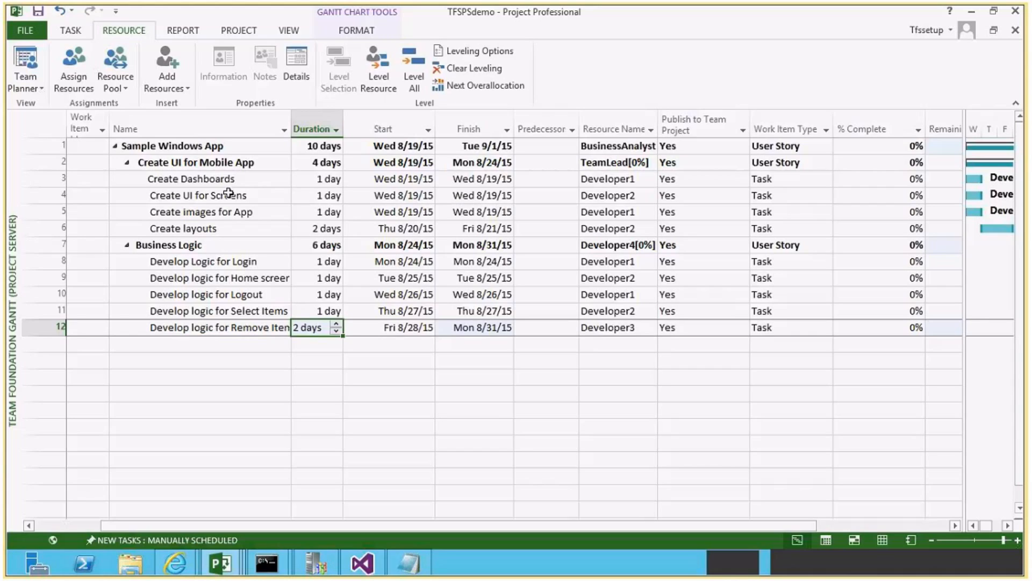
{"action": "left_click", "coordinate": [72, 32]}
{"action": "key", "text": "ctrl+s"}
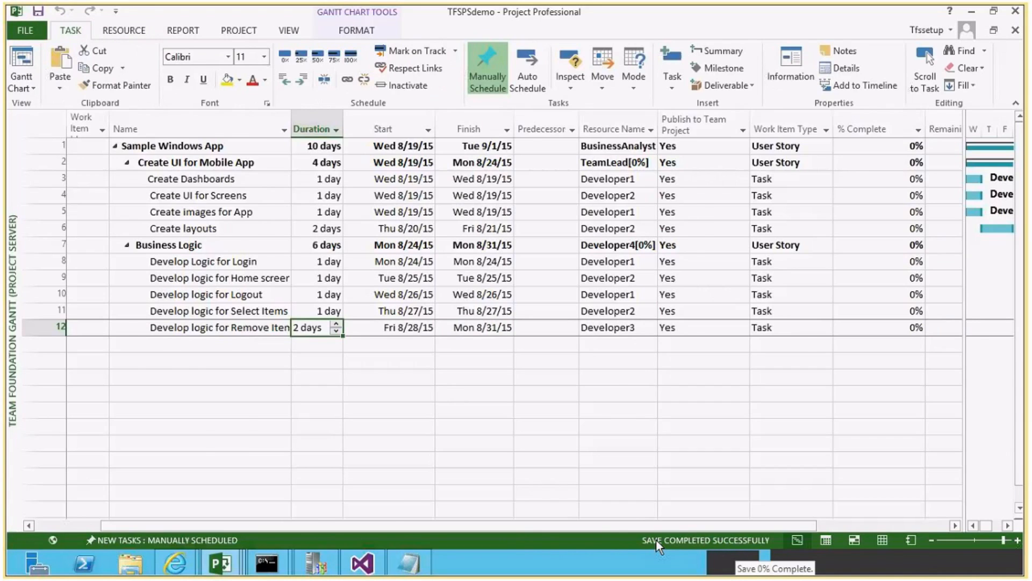
{"action": "left_click", "coordinate": [33, 30]}
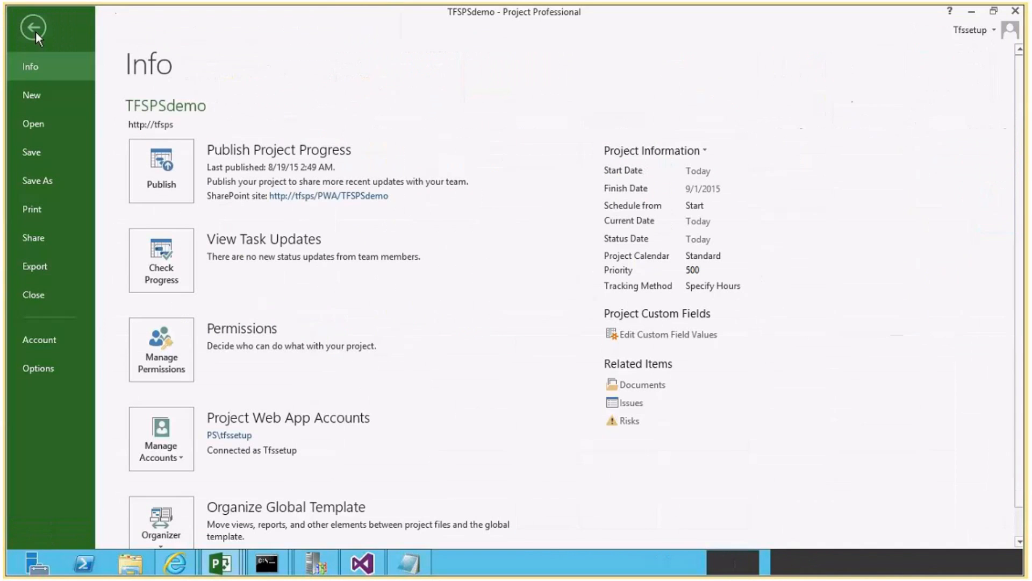
{"action": "left_click", "coordinate": [161, 182]}
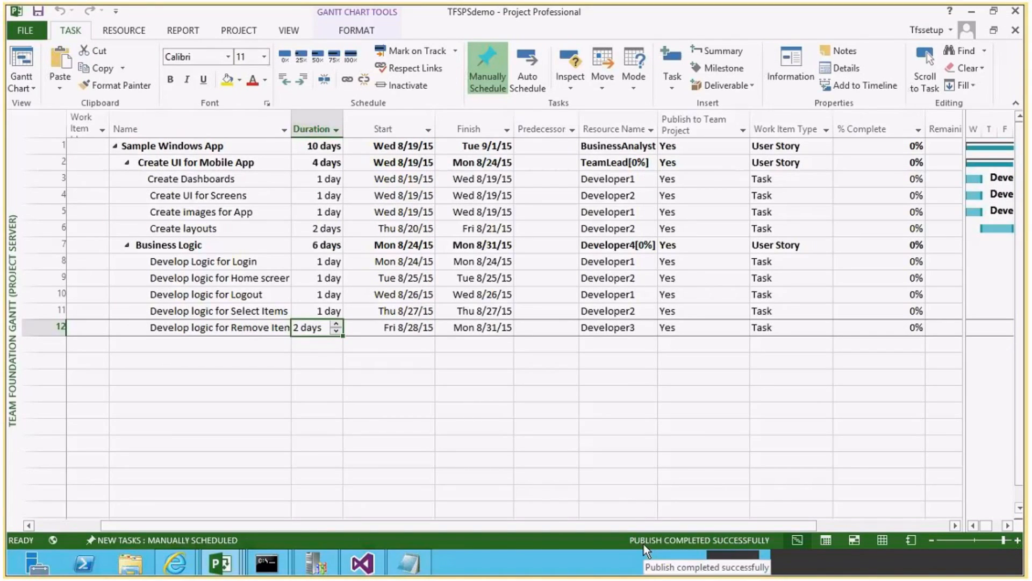
Close Project Professional with TFSPSdemo checked in, and switch to the Project Center page in Internet Explorer.
{"action": "left_click", "coordinate": [618, 244]}
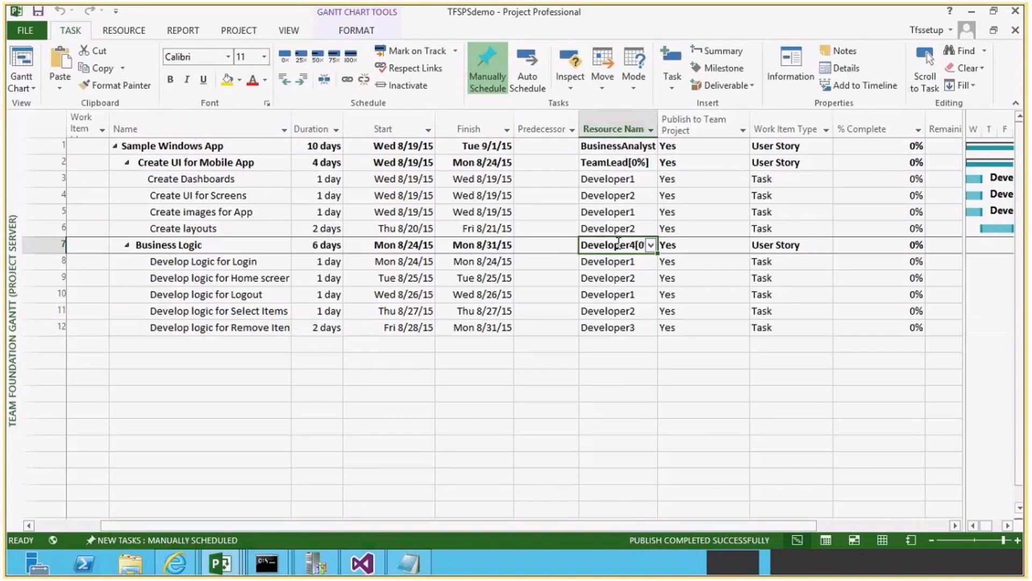
{"action": "left_click", "coordinate": [1015, 11]}
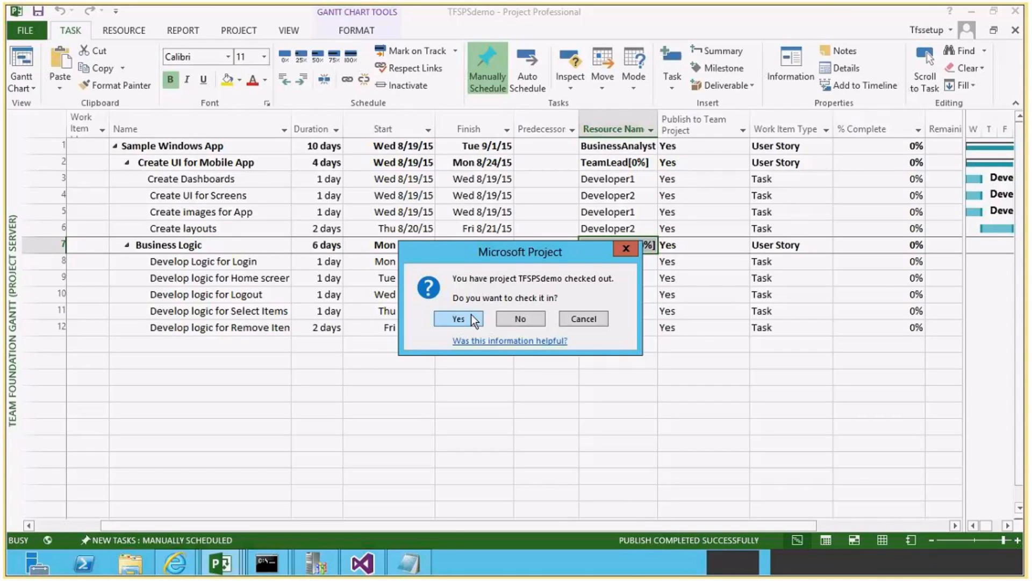
{"action": "left_click", "coordinate": [458, 318]}
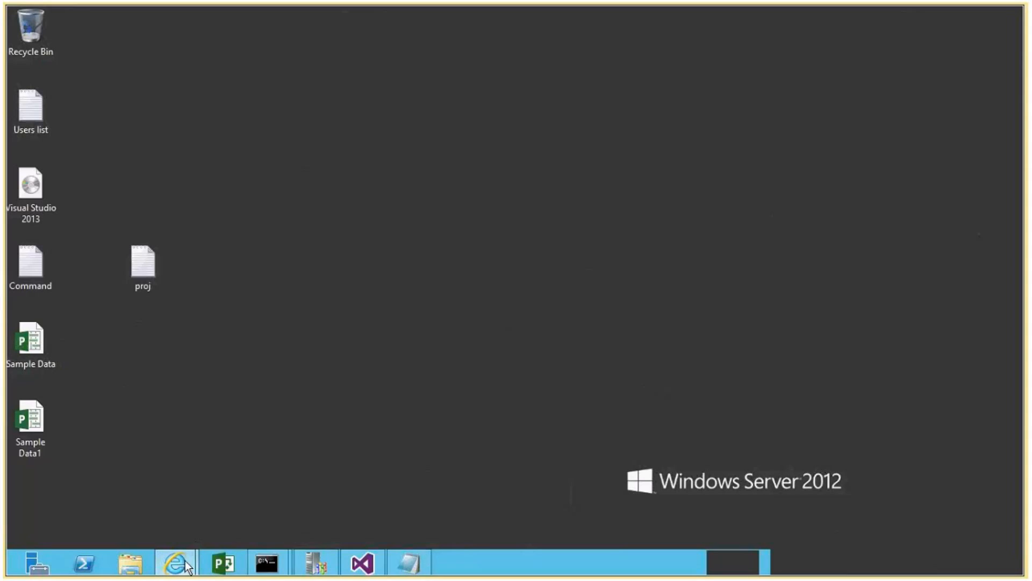
{"action": "mouse_move", "coordinate": [186, 567]}
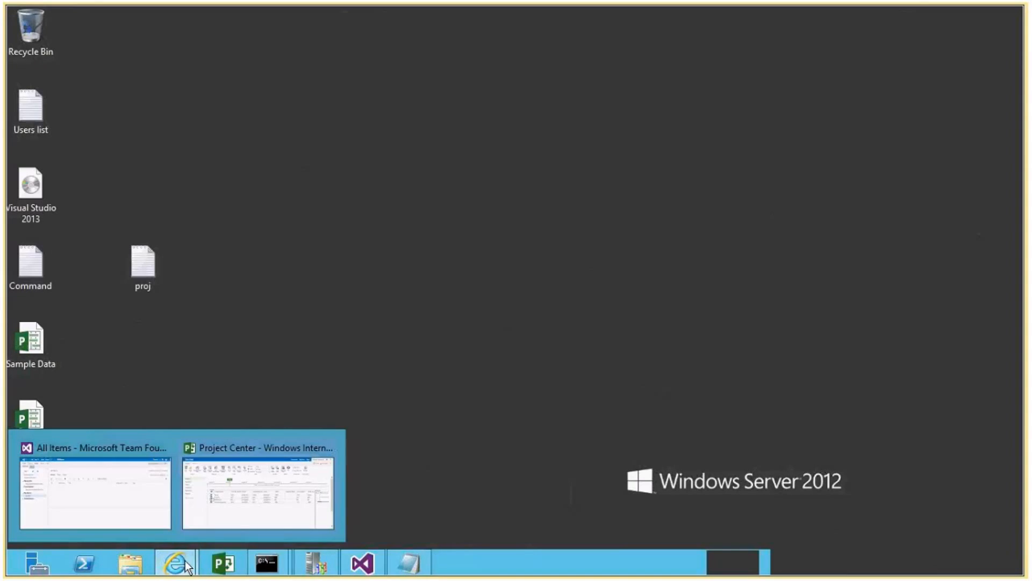
{"action": "left_click", "coordinate": [198, 505]}
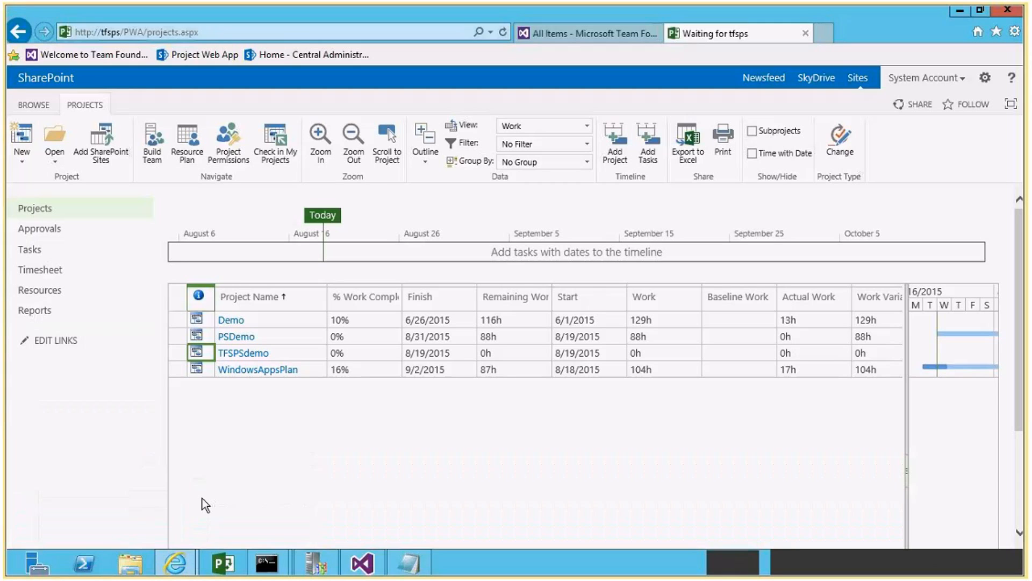
Reload the Project Center page and select the TFSPSdemo project row to check its updated dates and work.
{"action": "left_click", "coordinate": [503, 32]}
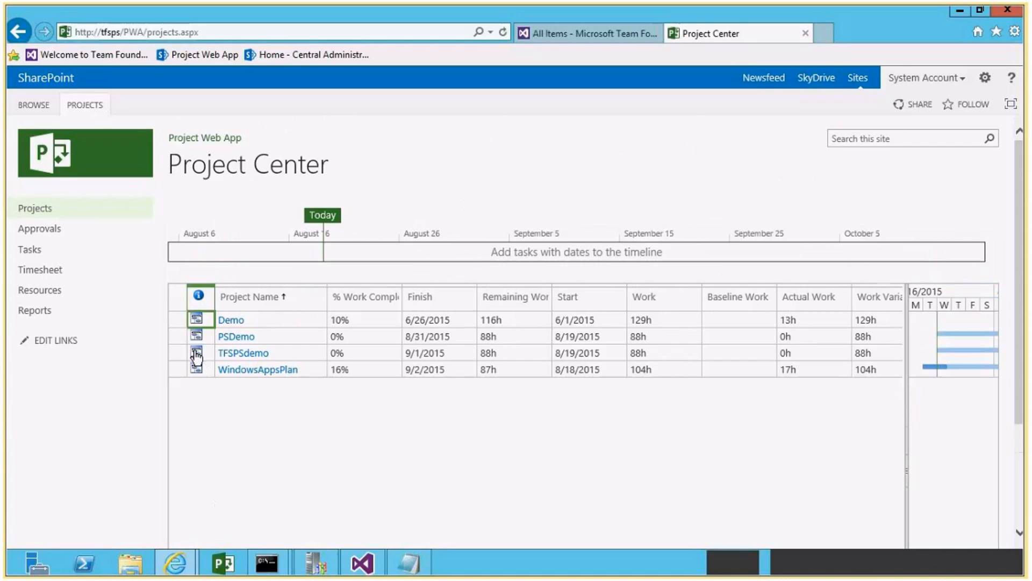
{"action": "left_click", "coordinate": [179, 353]}
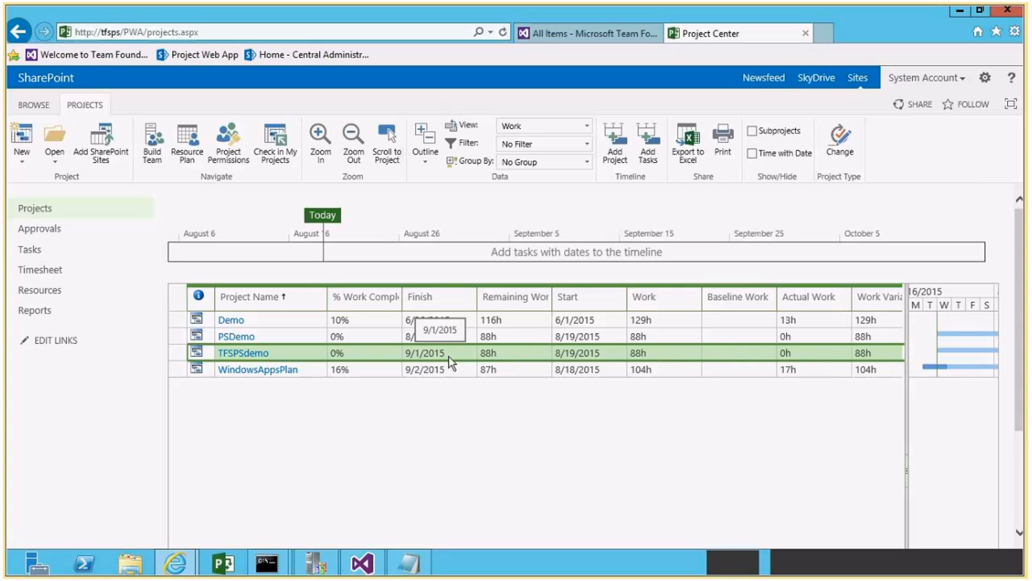
Switch to the Team Foundation Server page, check the All Items query definition, rerun it and enlarge the results list.
{"action": "left_click", "coordinate": [541, 36]}
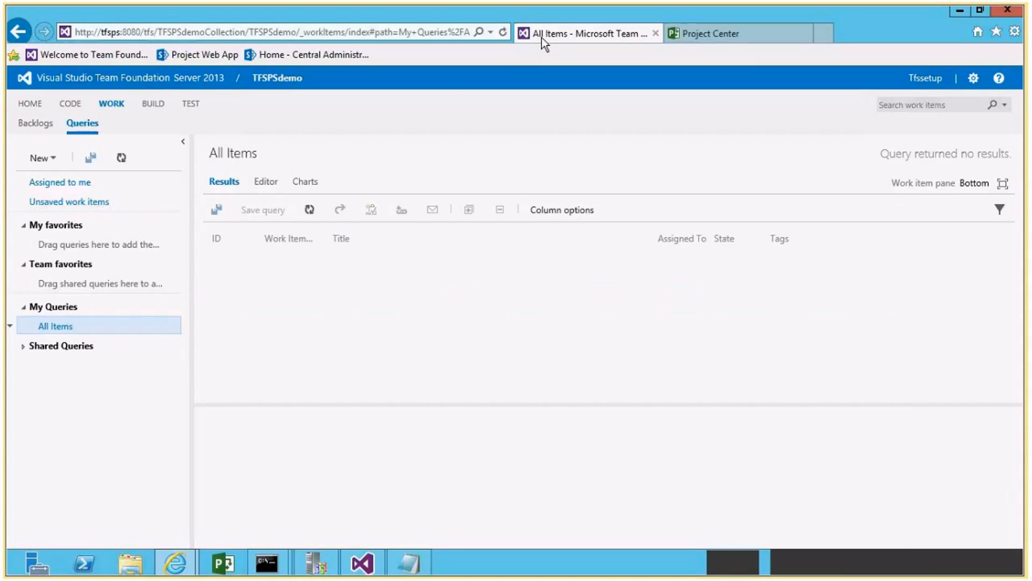
{"action": "left_click", "coordinate": [266, 182]}
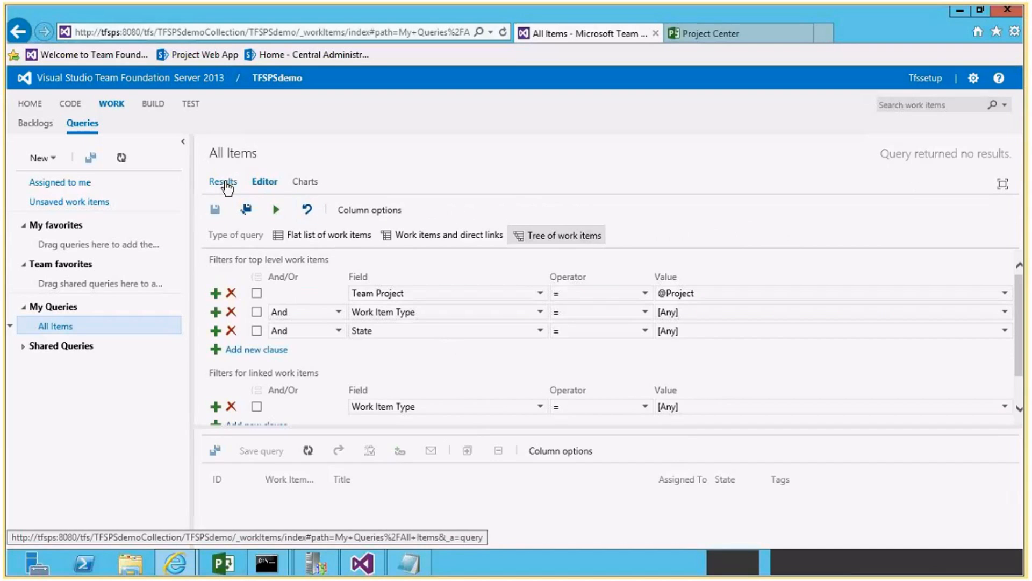
{"action": "left_click", "coordinate": [226, 184]}
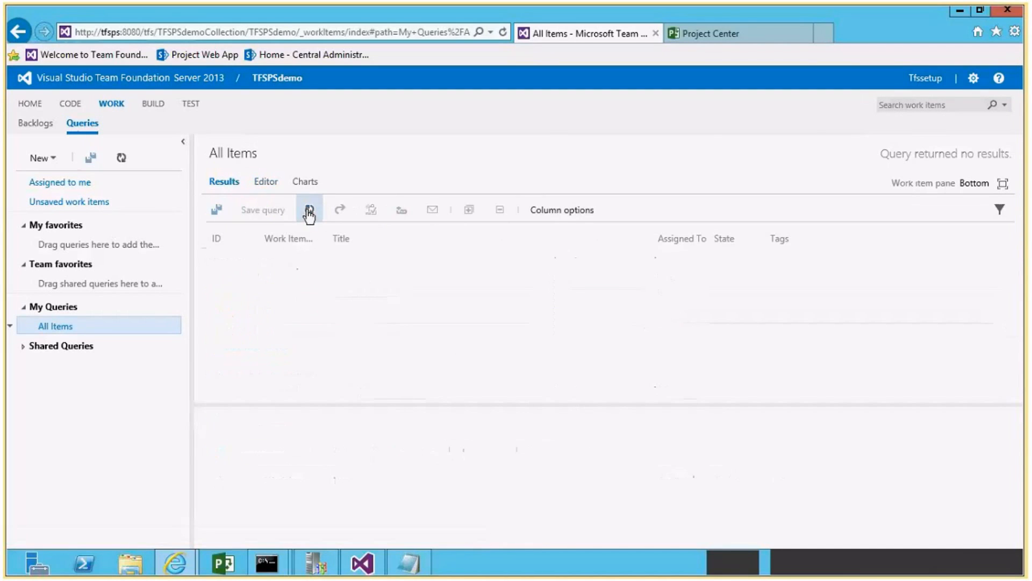
{"action": "left_click", "coordinate": [309, 213]}
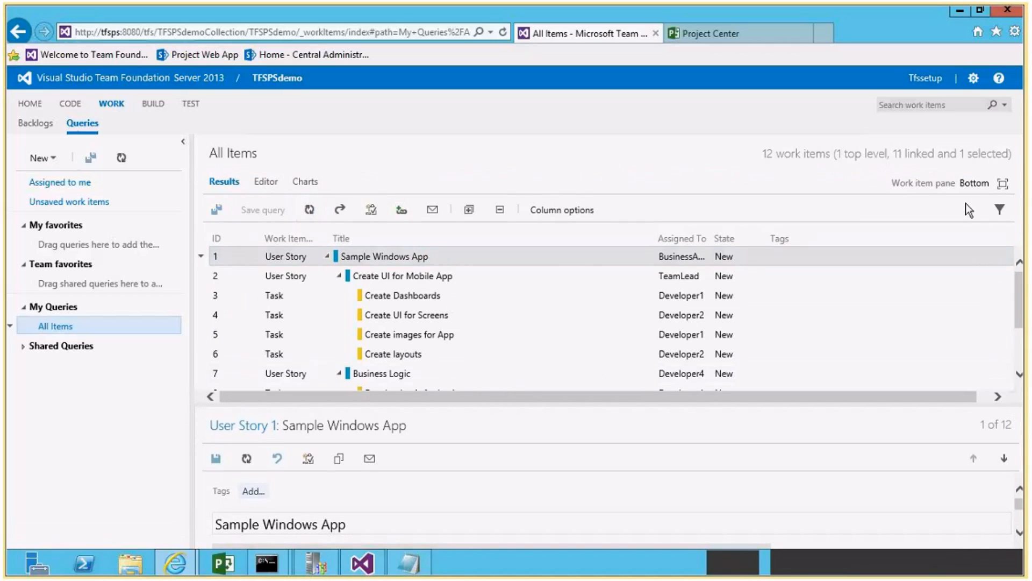
{"action": "left_click_drag", "start_coordinate": [633, 404], "coordinate": [618, 505]}
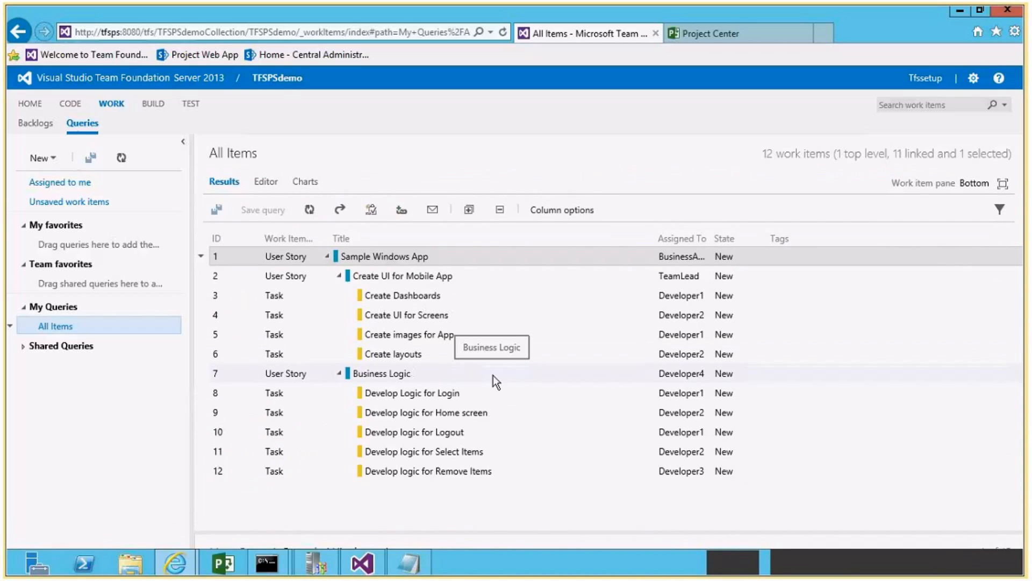
Open the Create UI for Mobile App user story and examine its implementation links and Project Server details.
{"action": "left_click", "coordinate": [424, 276]}
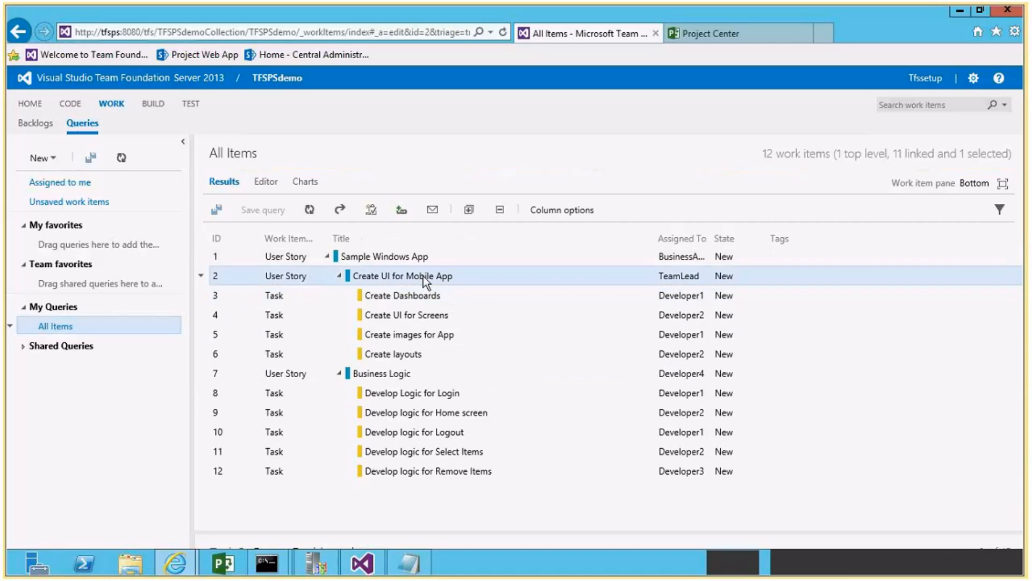
{"action": "double_click", "coordinate": [424, 276]}
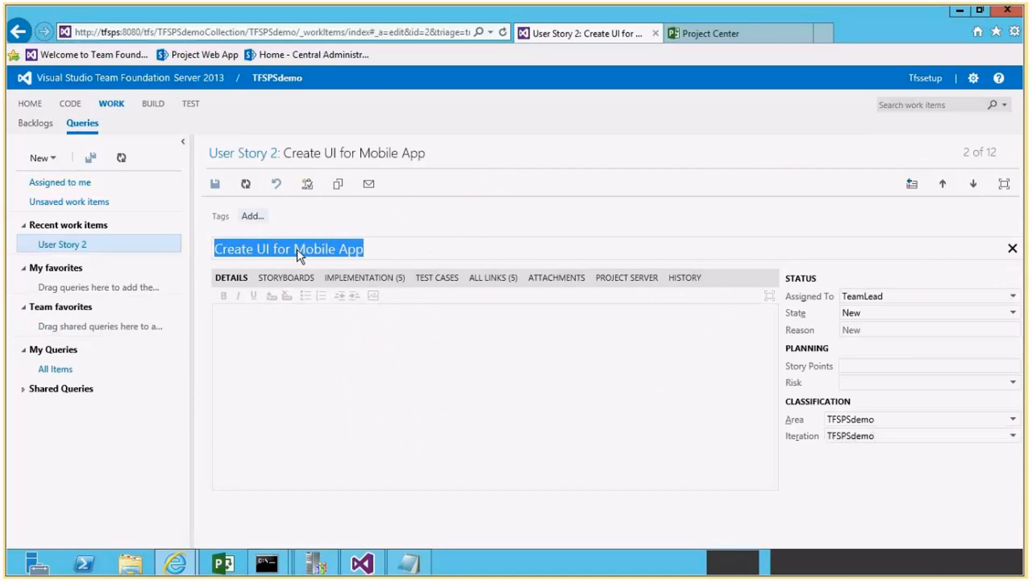
{"action": "left_click", "coordinate": [396, 278]}
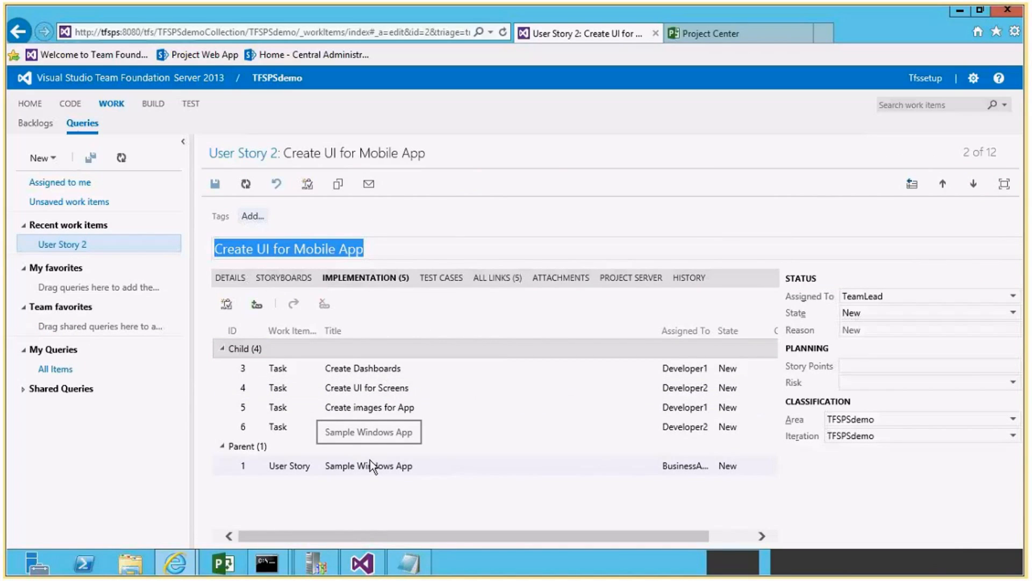
{"action": "left_click", "coordinate": [619, 284]}
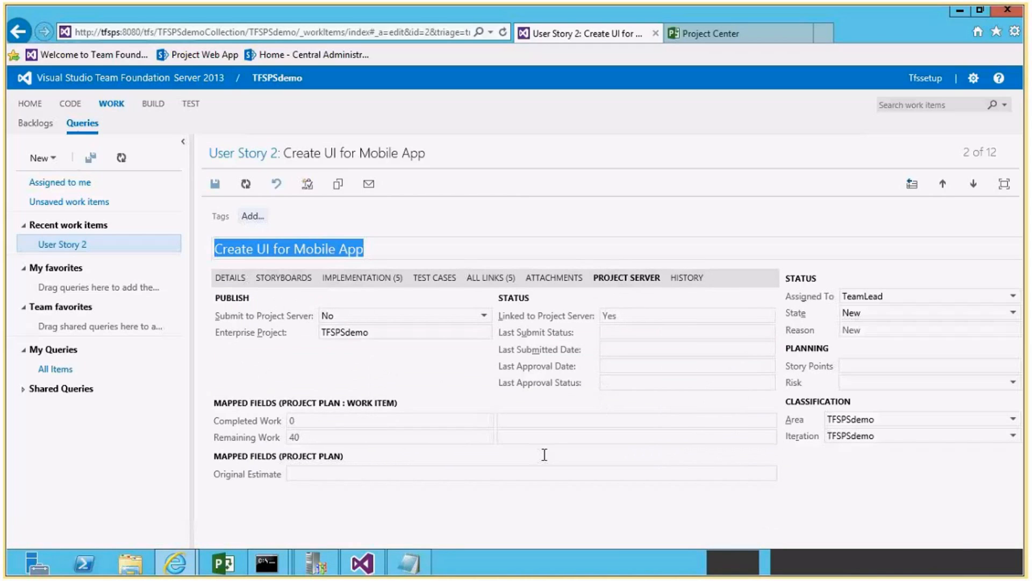
In the Project Web App Approval Center, accept all listed TFSPSdemo status updates without a comment.
{"action": "left_click", "coordinate": [698, 36]}
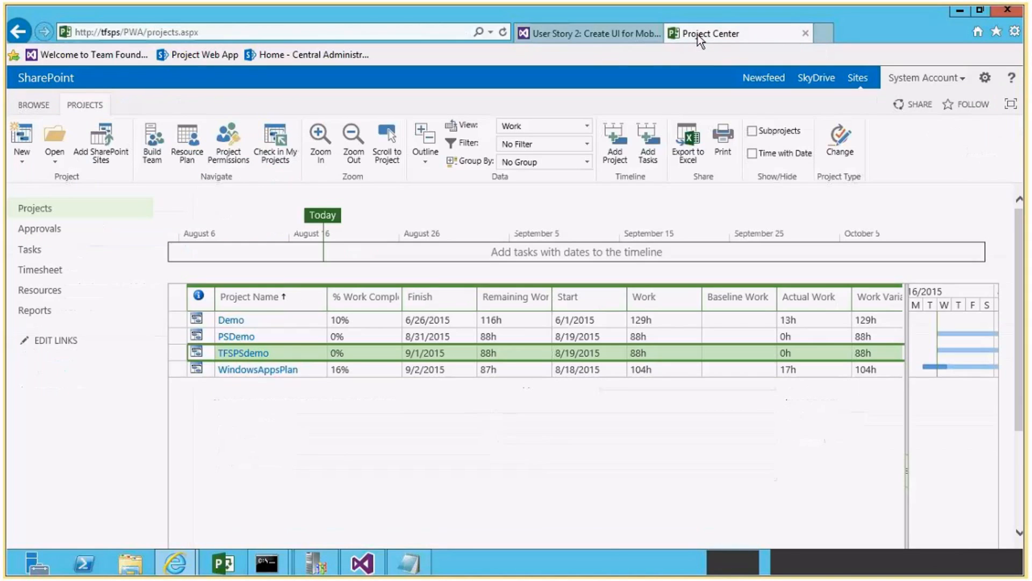
{"action": "left_click", "coordinate": [43, 232]}
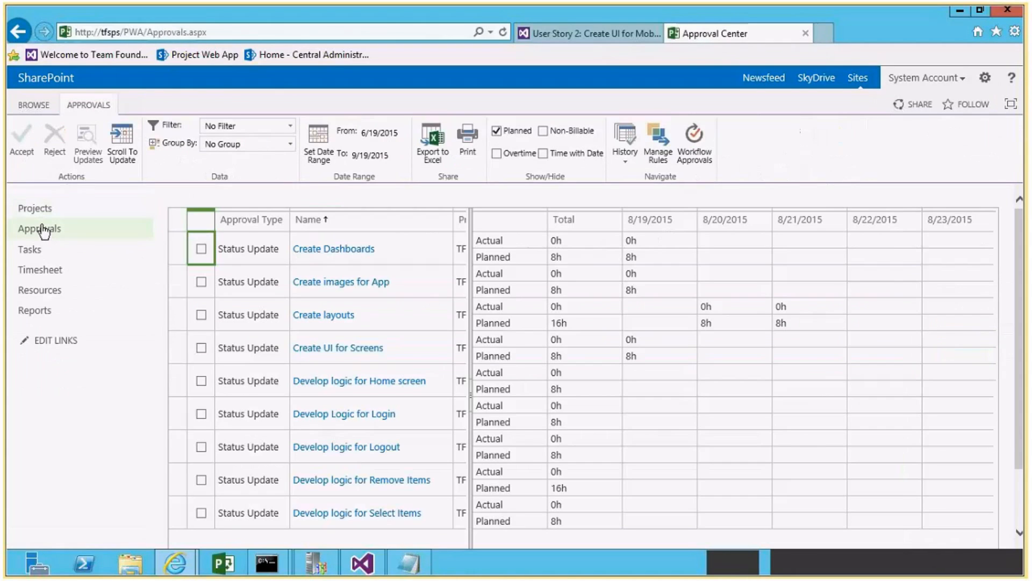
{"action": "left_click", "coordinate": [201, 248]}
{"action": "left_click", "coordinate": [201, 282]}
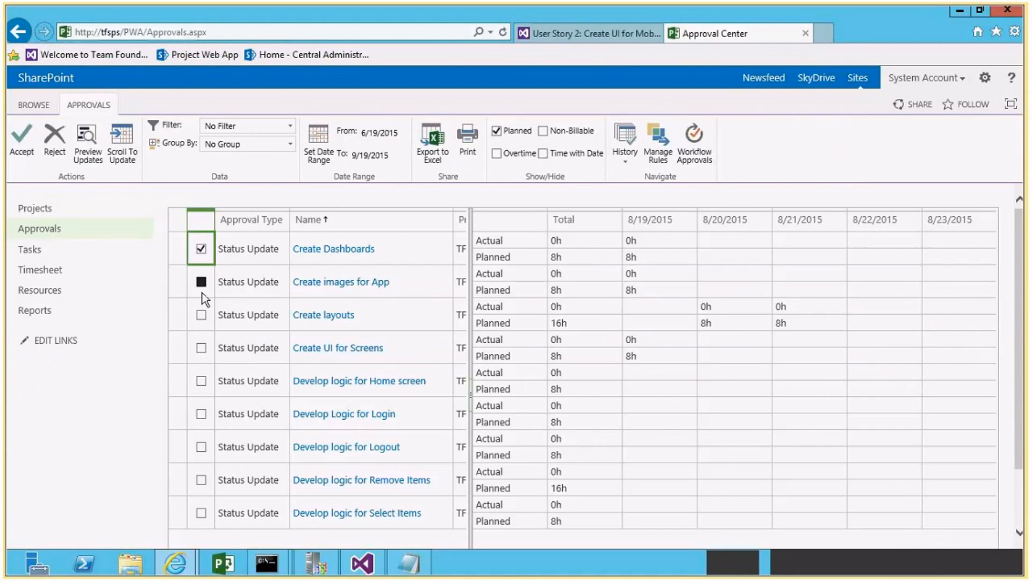
{"action": "left_click", "coordinate": [201, 315]}
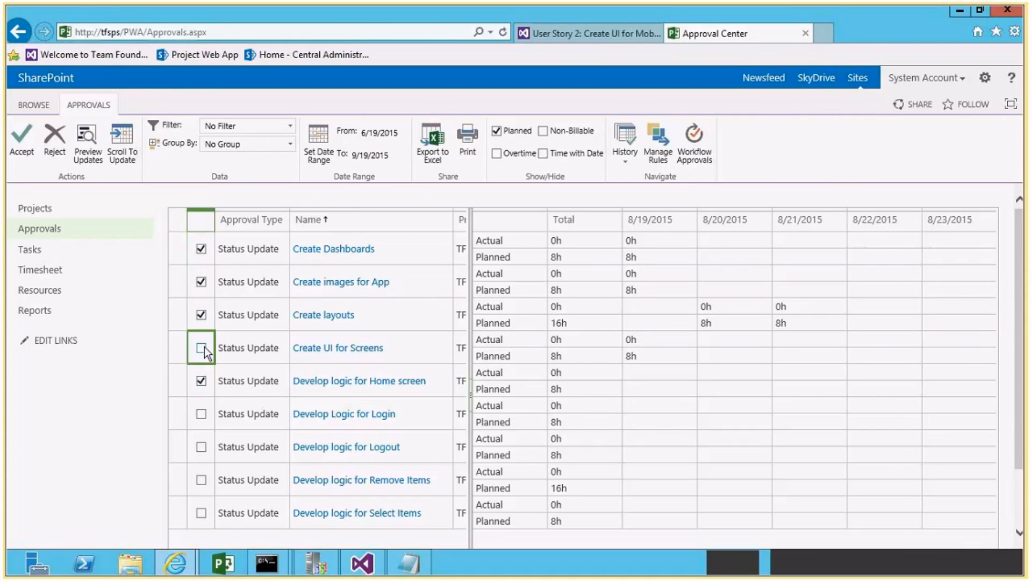
{"action": "left_click", "coordinate": [204, 348]}
{"action": "left_click", "coordinate": [201, 414]}
{"action": "left_click", "coordinate": [201, 447]}
{"action": "left_click", "coordinate": [201, 480]}
{"action": "left_click", "coordinate": [201, 512]}
{"action": "left_click", "coordinate": [22, 140]}
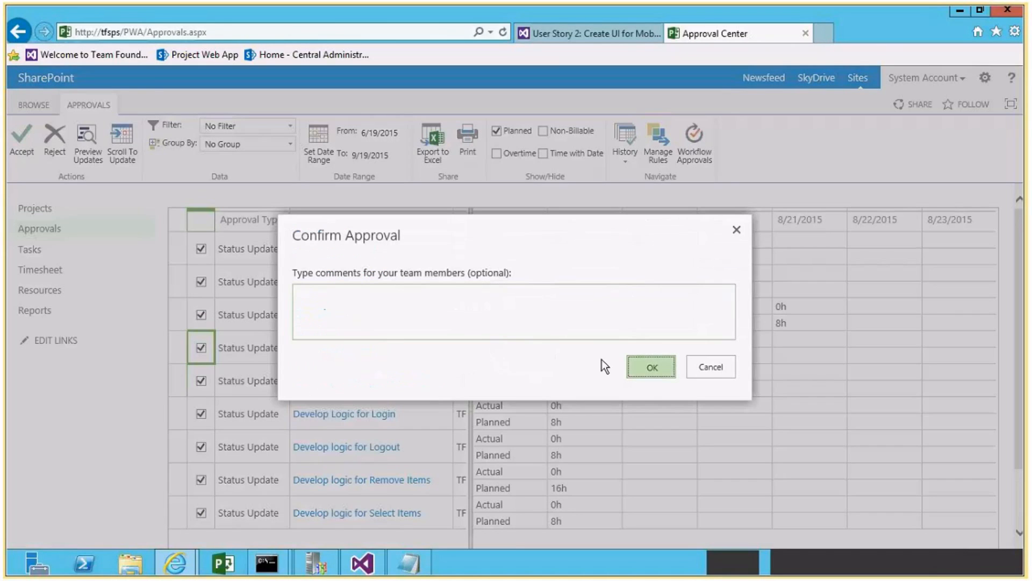
{"action": "left_click", "coordinate": [648, 367]}
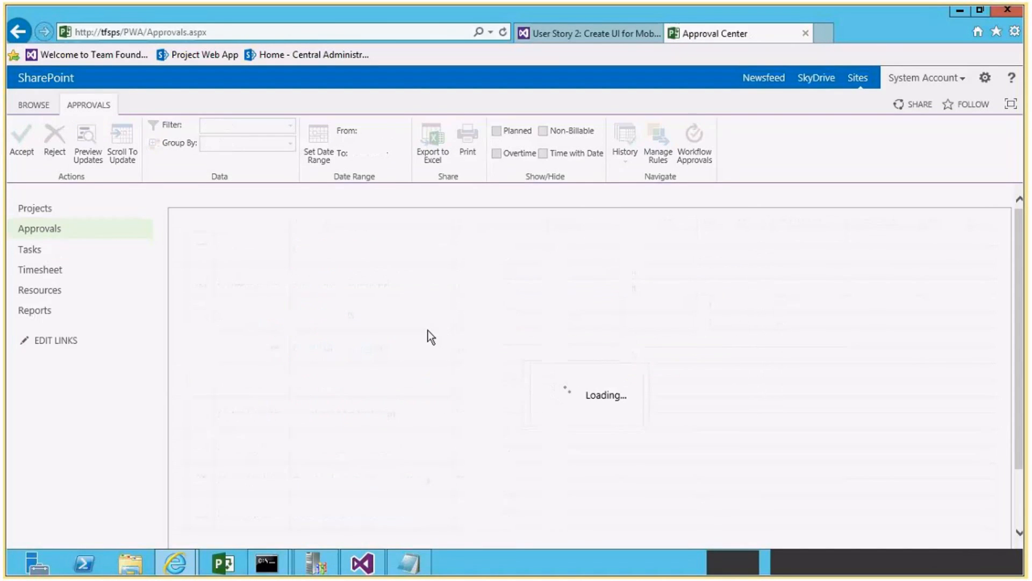
Return to the All Items query in Team Foundation Server and refresh its results.
{"action": "left_click", "coordinate": [589, 34]}
{"action": "left_click", "coordinate": [244, 185]}
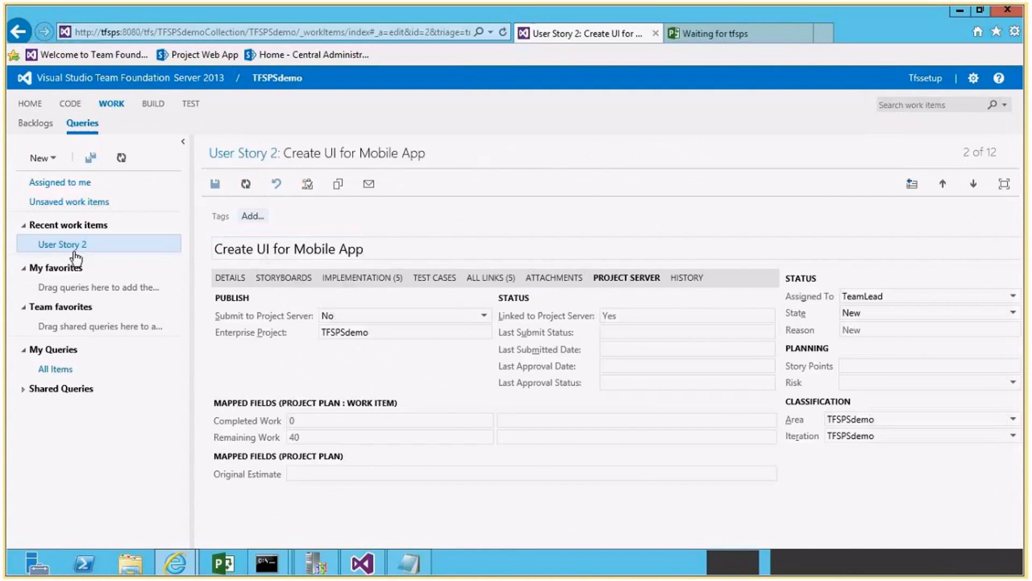
{"action": "left_click", "coordinate": [66, 369]}
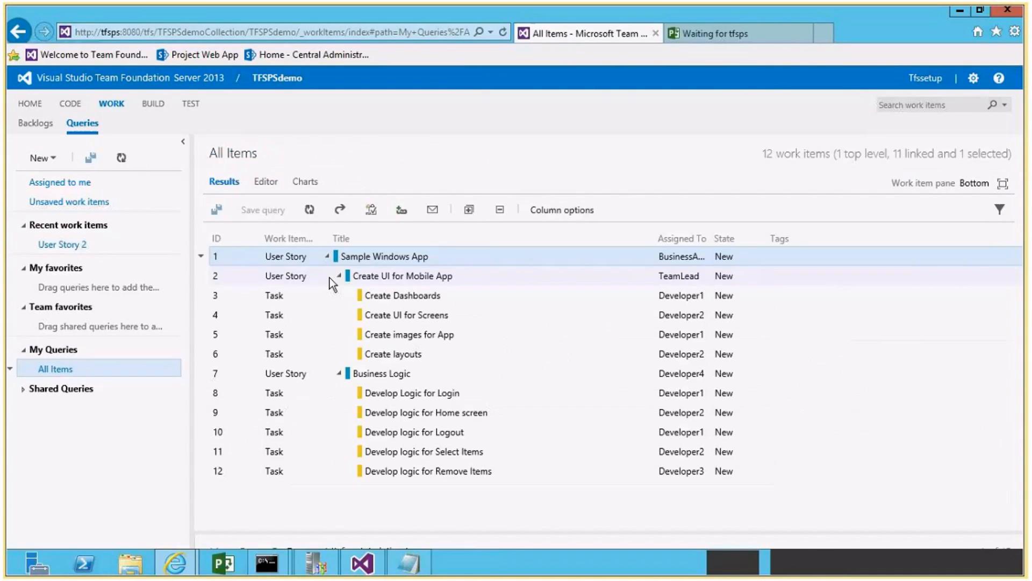
{"action": "left_click", "coordinate": [309, 210]}
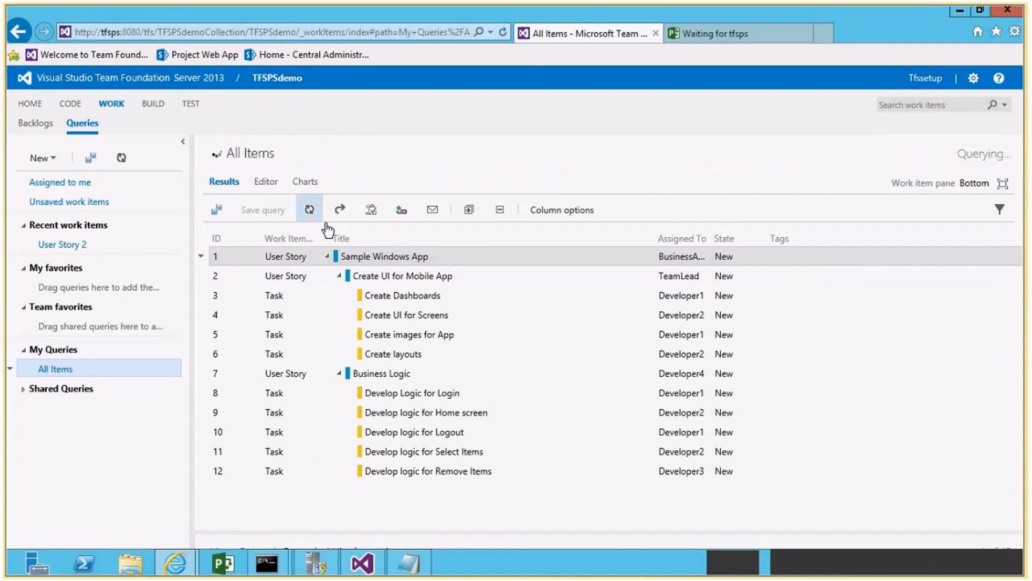
Open the Create Dashboards task and check its Project Server submission status, mapped fields and sync discussion.
{"action": "left_click", "coordinate": [433, 296]}
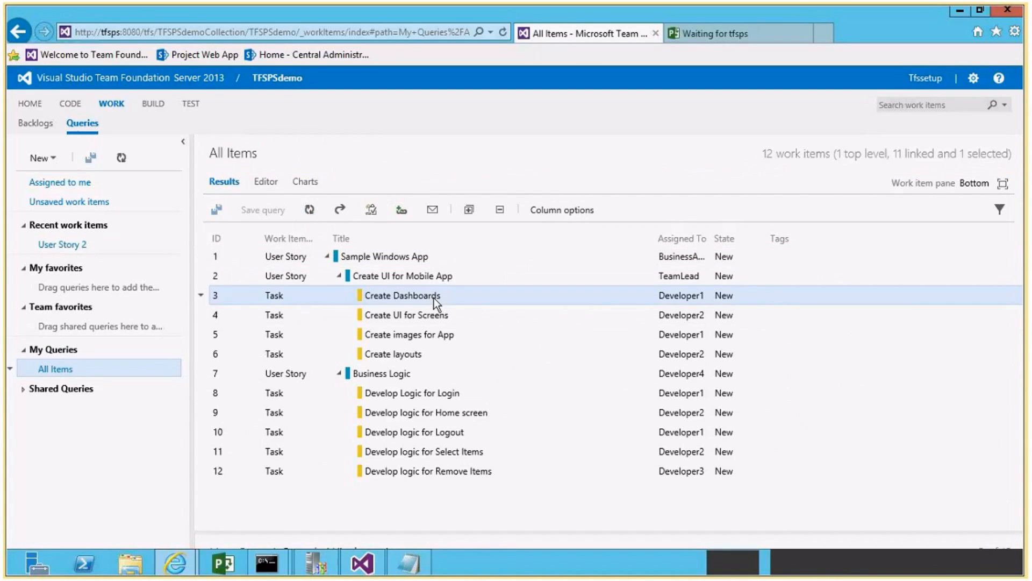
{"action": "double_click", "coordinate": [433, 297]}
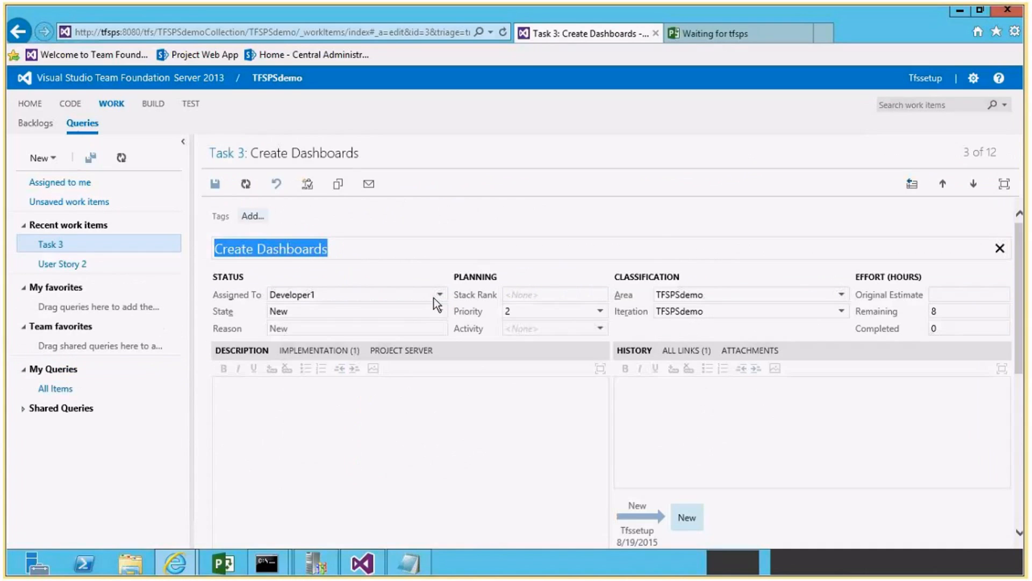
{"action": "left_click", "coordinate": [401, 350]}
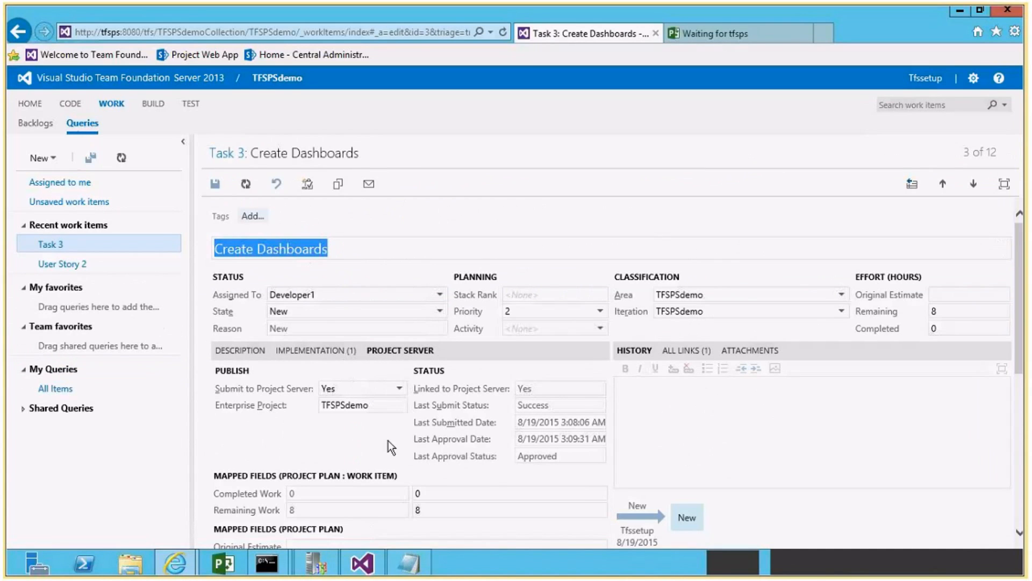
{"action": "scroll", "coordinate": [493, 463], "scroll_direction": "down", "scroll_amount": 3}
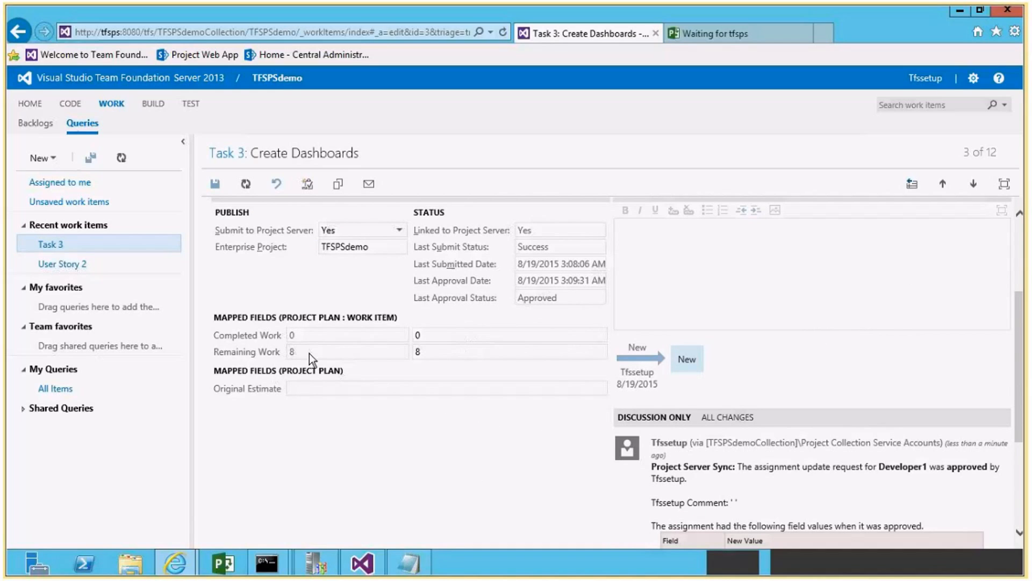
{"action": "scroll", "coordinate": [812, 466], "scroll_direction": "down", "scroll_amount": 4}
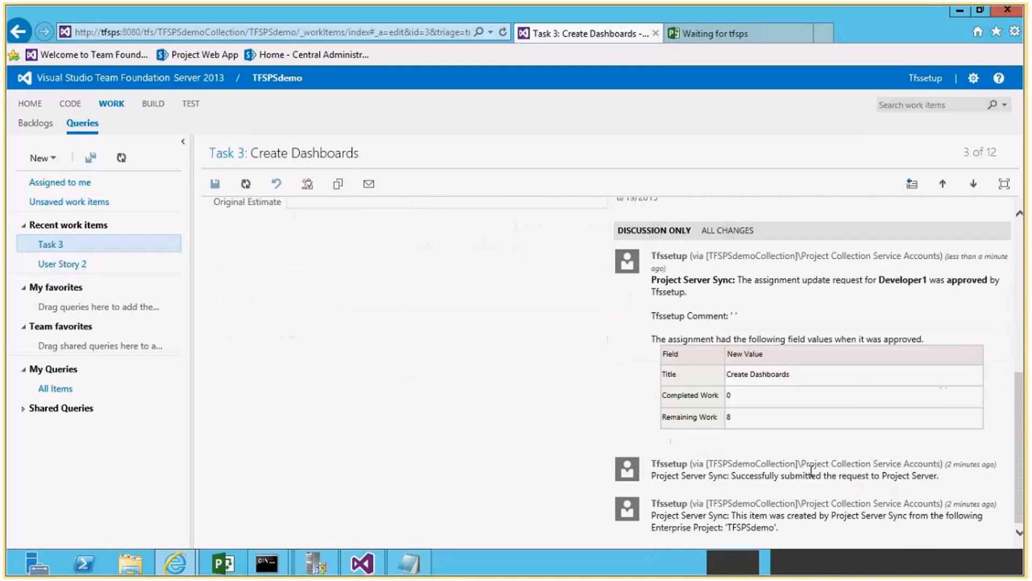
Examine all changes in the Create Dashboards task's history, expanding the latest entry and the creation entry.
{"action": "left_click", "coordinate": [718, 230]}
{"action": "scroll", "coordinate": [746, 430], "scroll_direction": "down", "scroll_amount": 4}
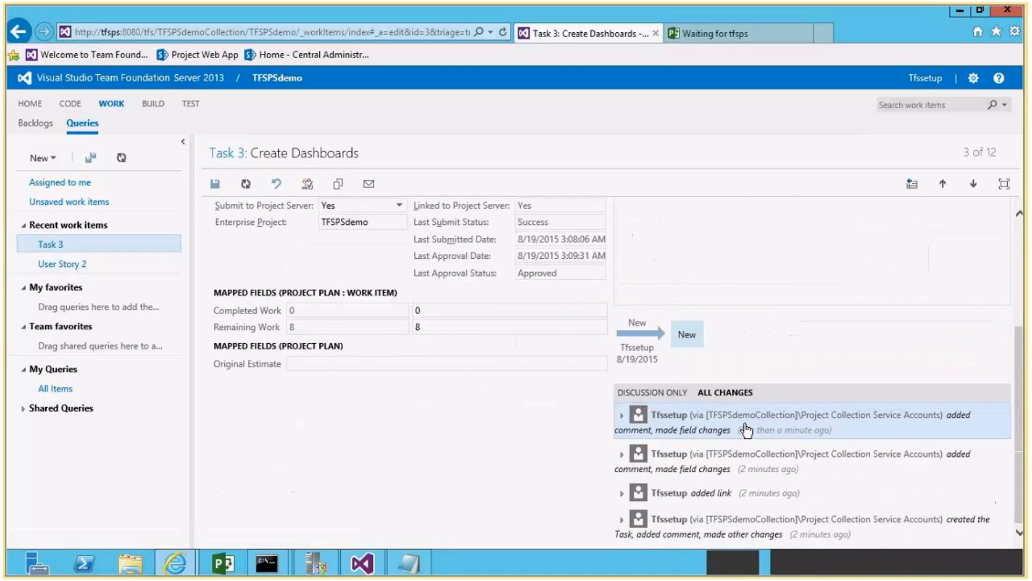
{"action": "left_click", "coordinate": [622, 415]}
{"action": "scroll", "coordinate": [834, 461], "scroll_direction": "down", "scroll_amount": 4}
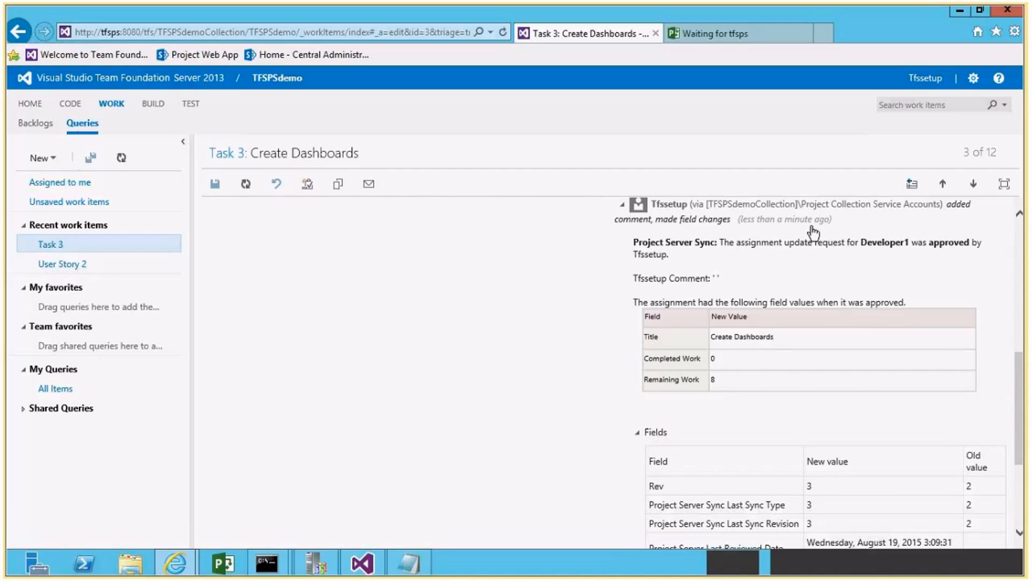
{"action": "left_click", "coordinate": [622, 207]}
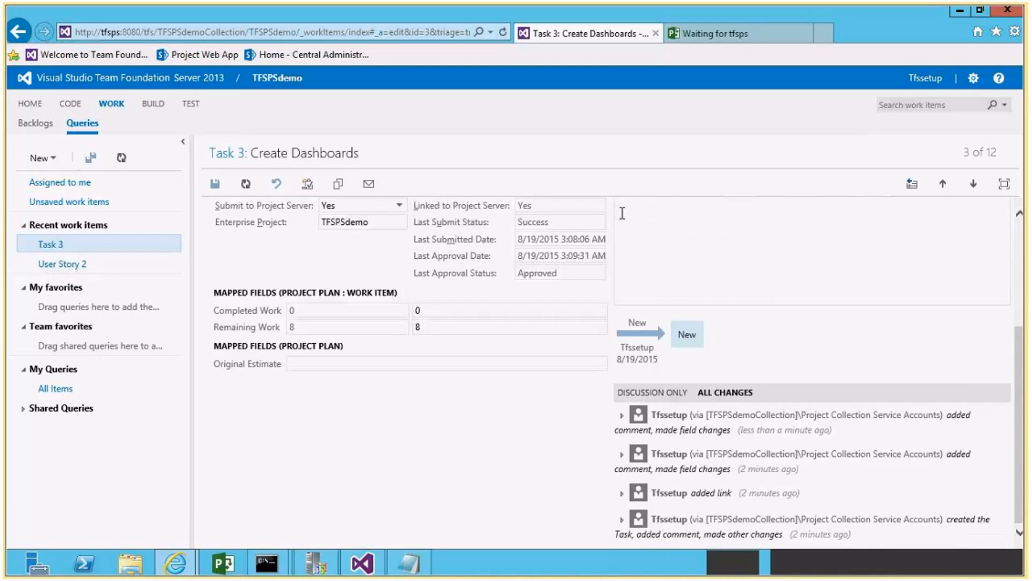
{"action": "left_click", "coordinate": [621, 522]}
{"action": "scroll", "coordinate": [739, 497], "scroll_direction": "down", "scroll_amount": 5}
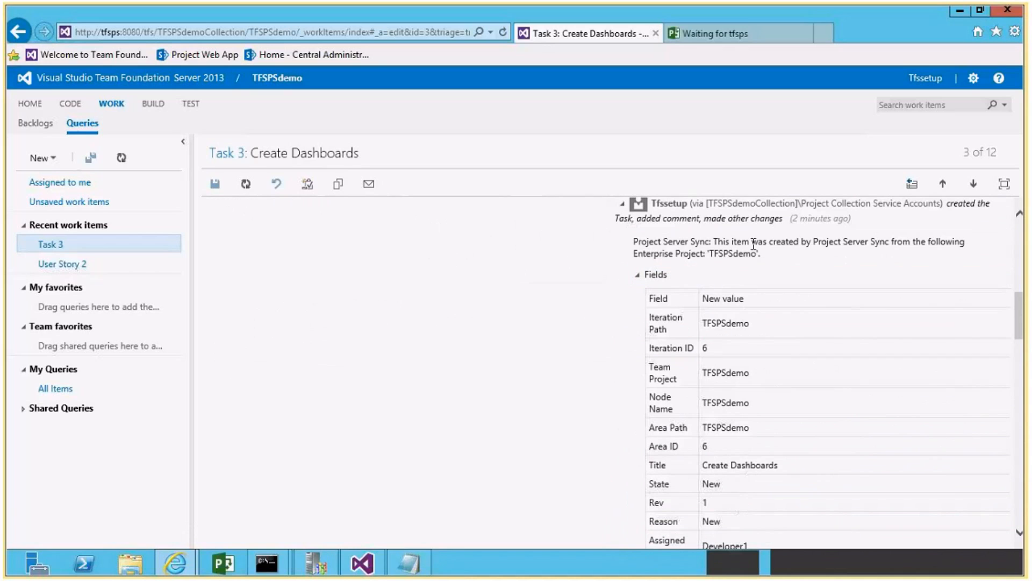
{"action": "left_click_drag", "start_coordinate": [769, 242], "coordinate": [863, 246]}
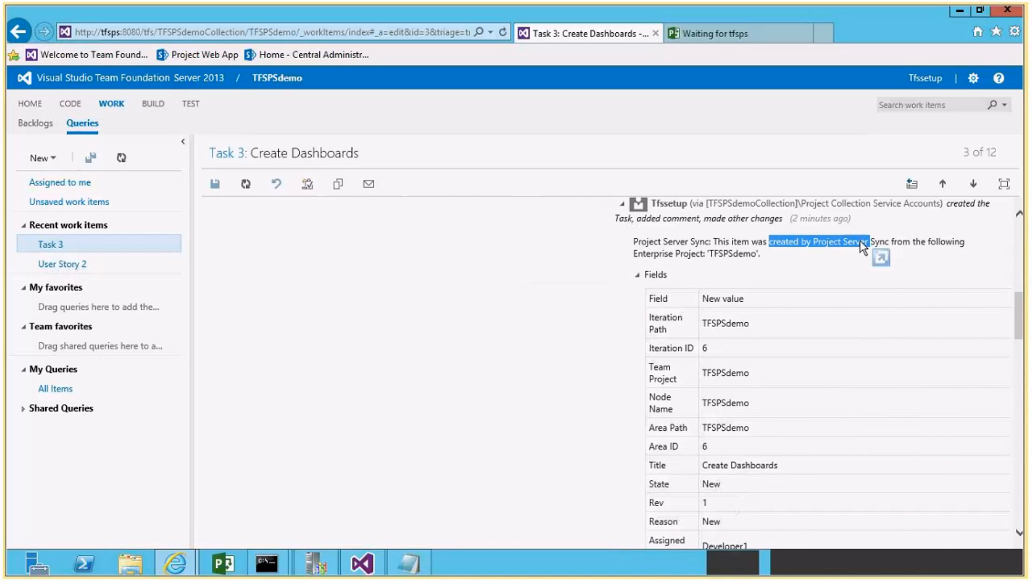
{"action": "left_click", "coordinate": [859, 239]}
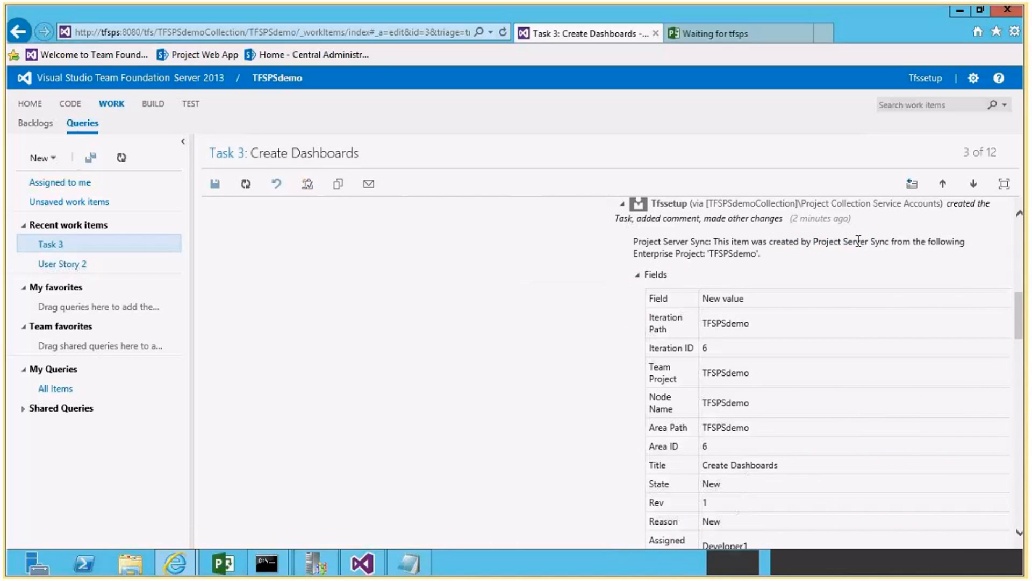
{"action": "scroll", "coordinate": [858, 241], "scroll_direction": "up", "scroll_amount": 10}
{"action": "scroll", "coordinate": [859, 241], "scroll_direction": "up", "scroll_amount": 1}
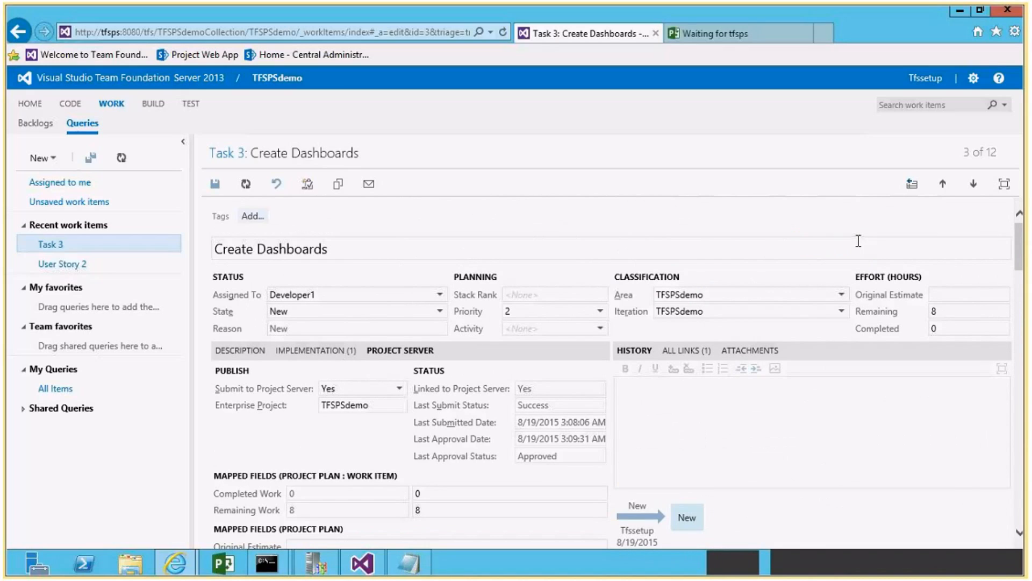
Set the Create Dashboards task's state to Closed.
{"action": "double_click", "coordinate": [932, 311]}
{"action": "left_click", "coordinate": [439, 313]}
{"action": "left_click", "coordinate": [439, 316]}
{"action": "left_click", "coordinate": [284, 344]}
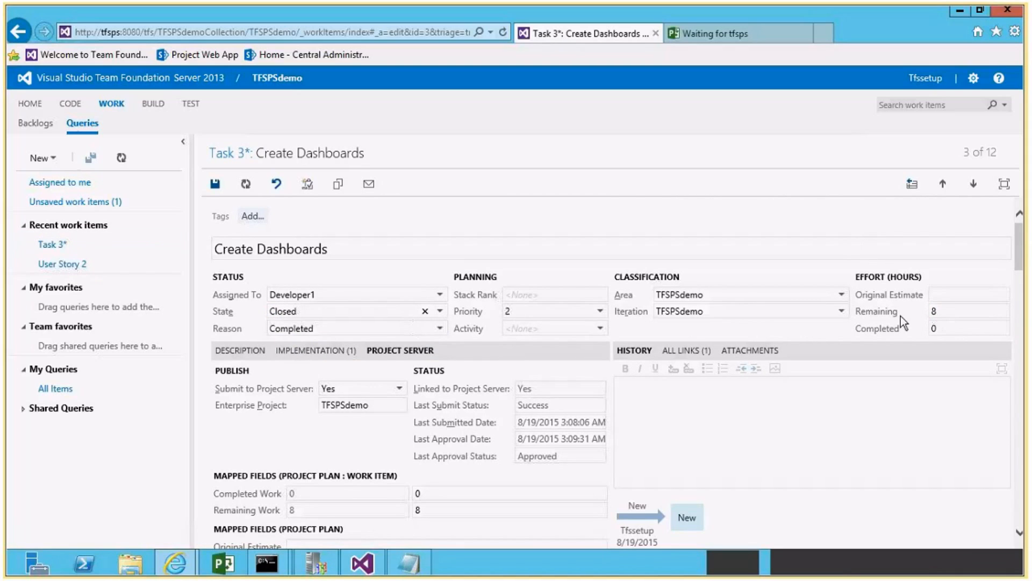
Set the task's remaining effort to 0 hours and completed effort to 8 hours, and save the work item.
{"action": "double_click", "coordinate": [930, 311]}
{"action": "key", "text": "Tab"}
{"action": "scroll", "coordinate": [466, 445], "scroll_direction": "down", "scroll_amount": 2}
{"action": "scroll", "coordinate": [463, 444], "scroll_direction": "up", "scroll_amount": 2}
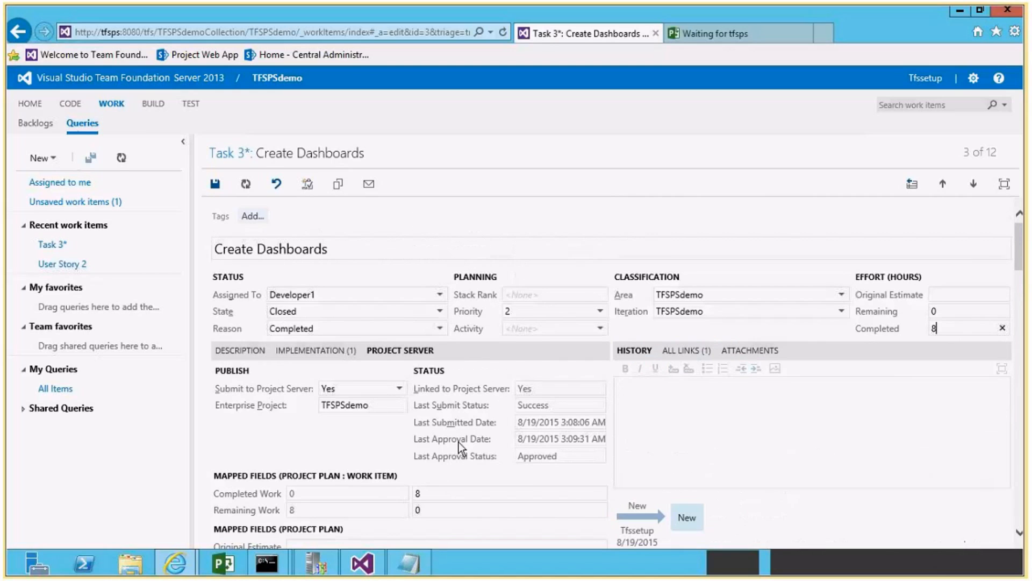
{"action": "left_click", "coordinate": [214, 185]}
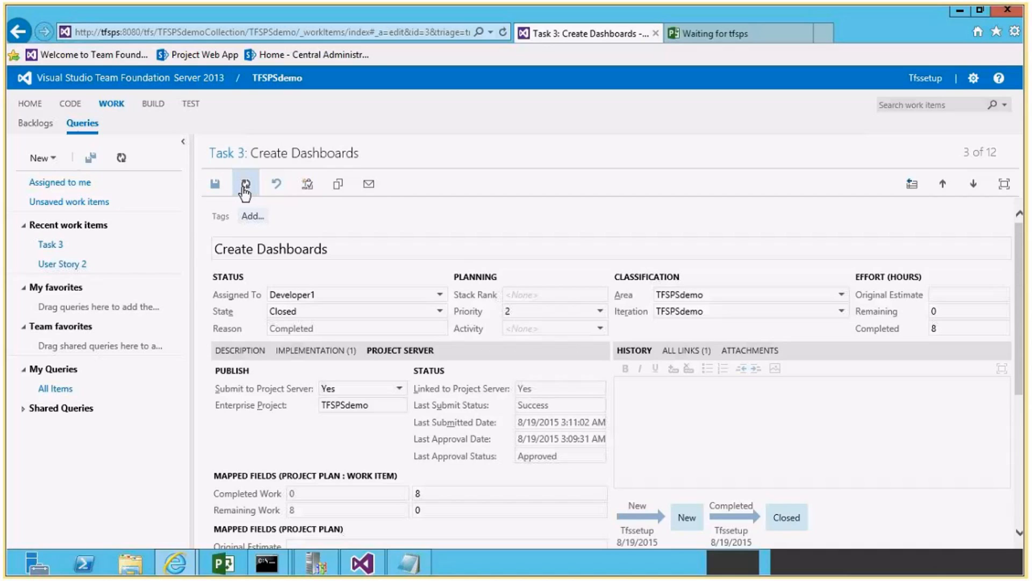
From the All Items query, open the Create UI for Mobile App user story and create a linked child Task under it.
{"action": "left_click", "coordinate": [56, 388]}
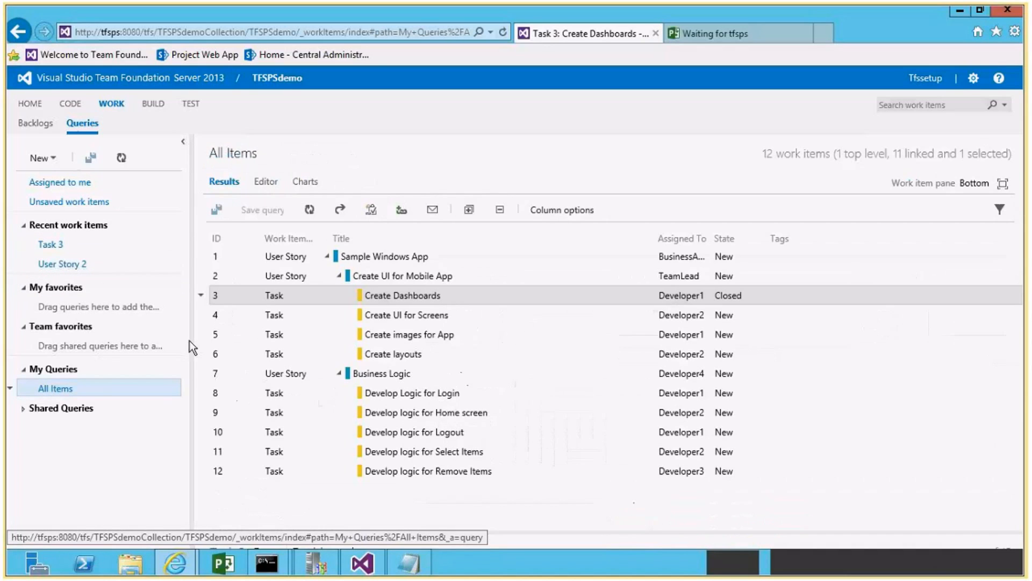
{"action": "left_click", "coordinate": [409, 276]}
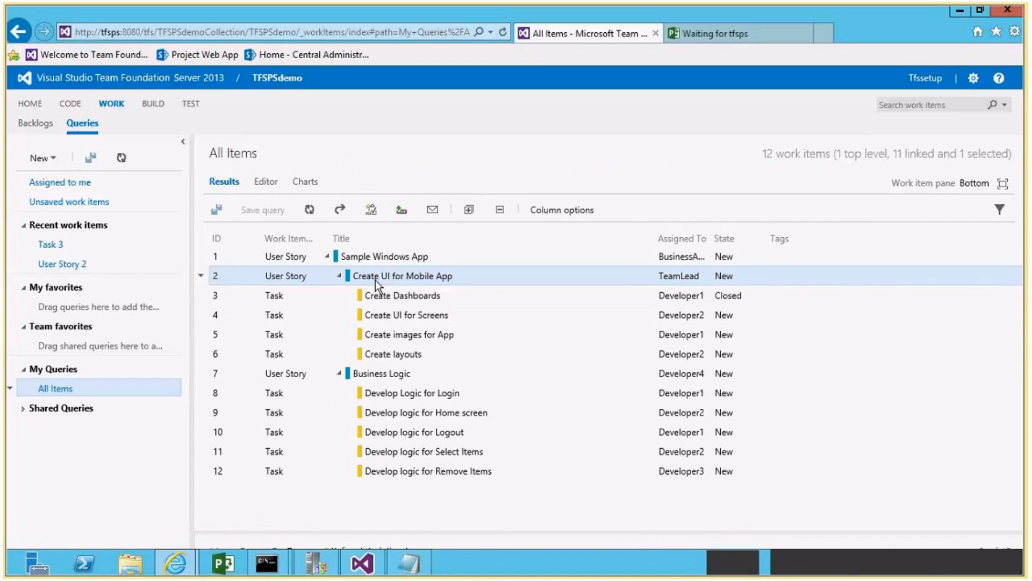
{"action": "double_click", "coordinate": [401, 280]}
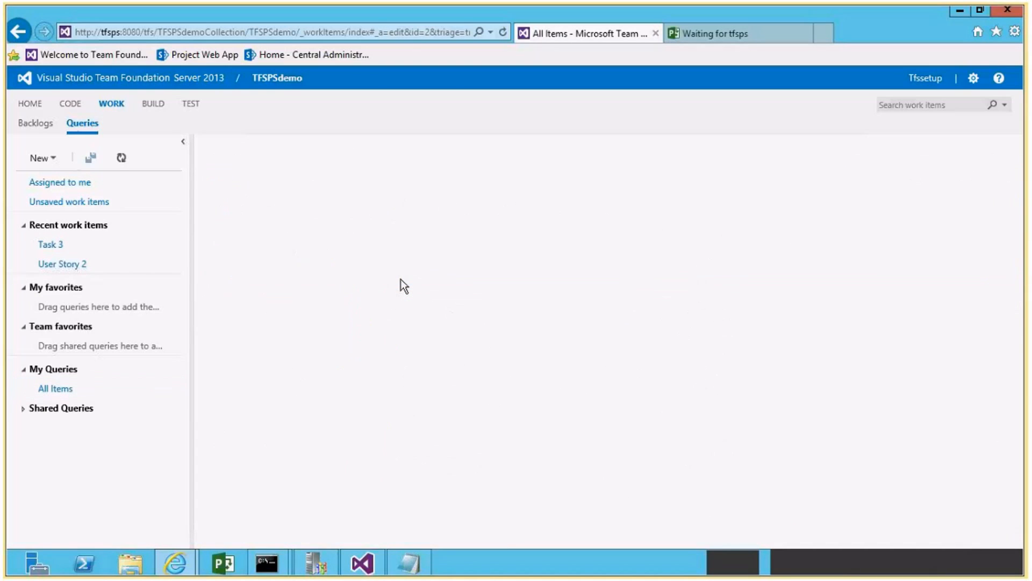
{"action": "left_click", "coordinate": [388, 285]}
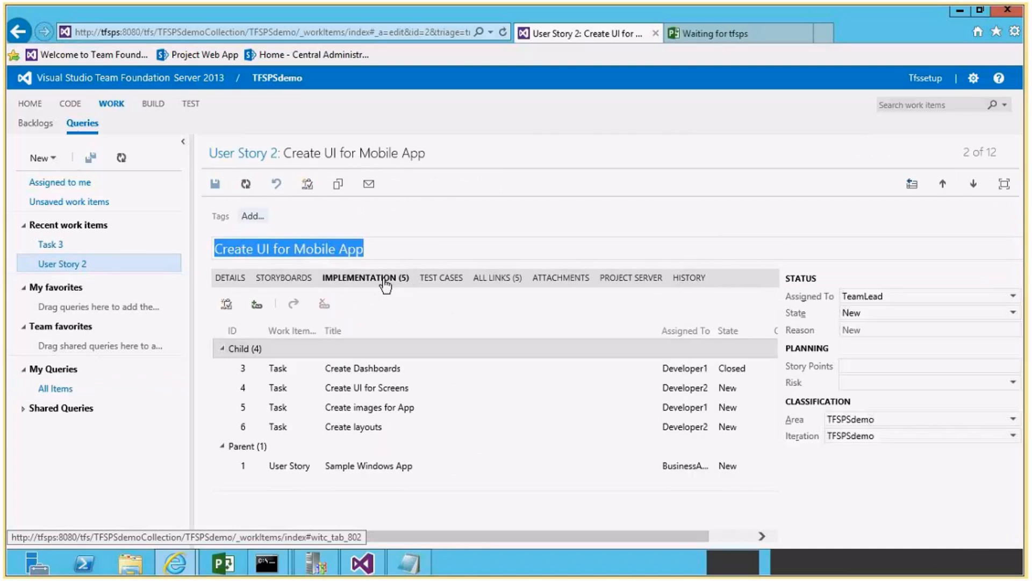
{"action": "left_click", "coordinate": [227, 306]}
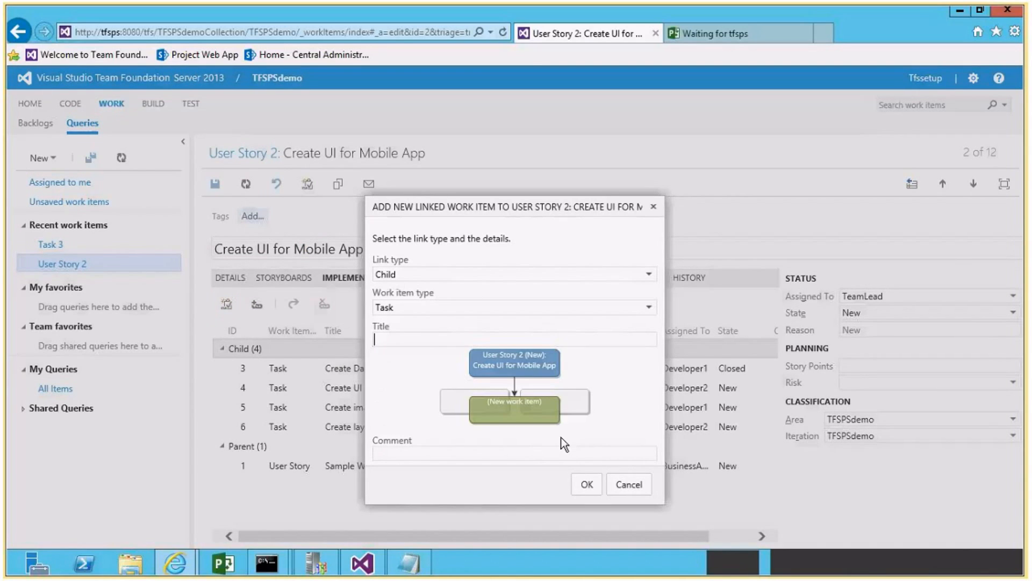
{"action": "left_click", "coordinate": [584, 484]}
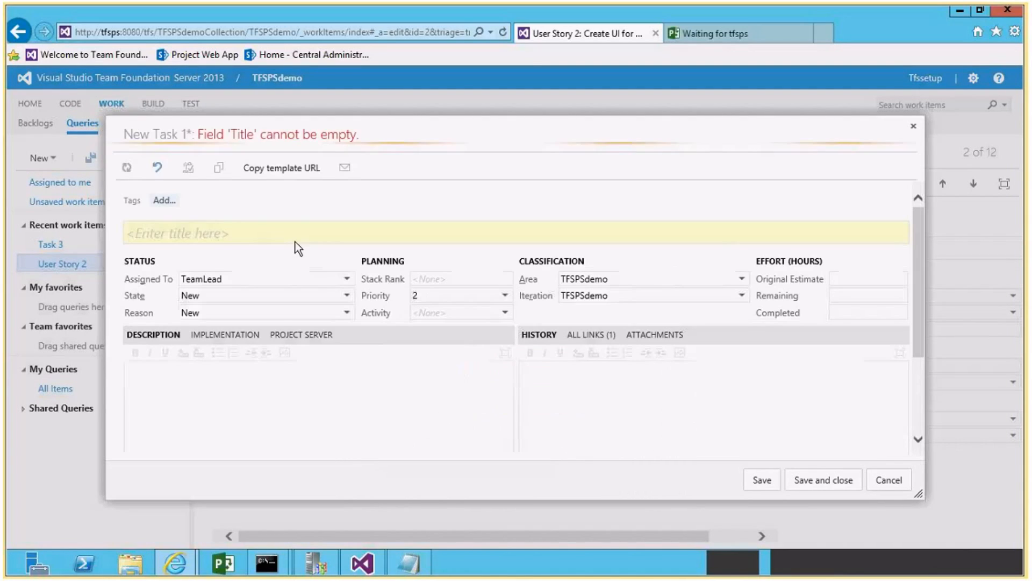
Title the new task "From TFS sample Task" and assign it to Developer1.
{"action": "type", "text": "From TFS"}
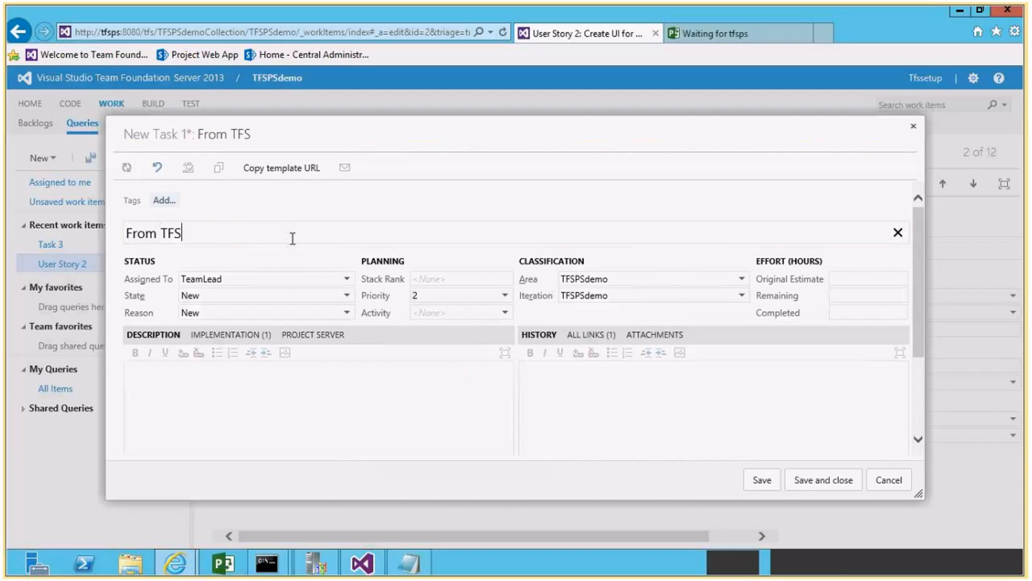
{"action": "type", "text": " sample Tas"}
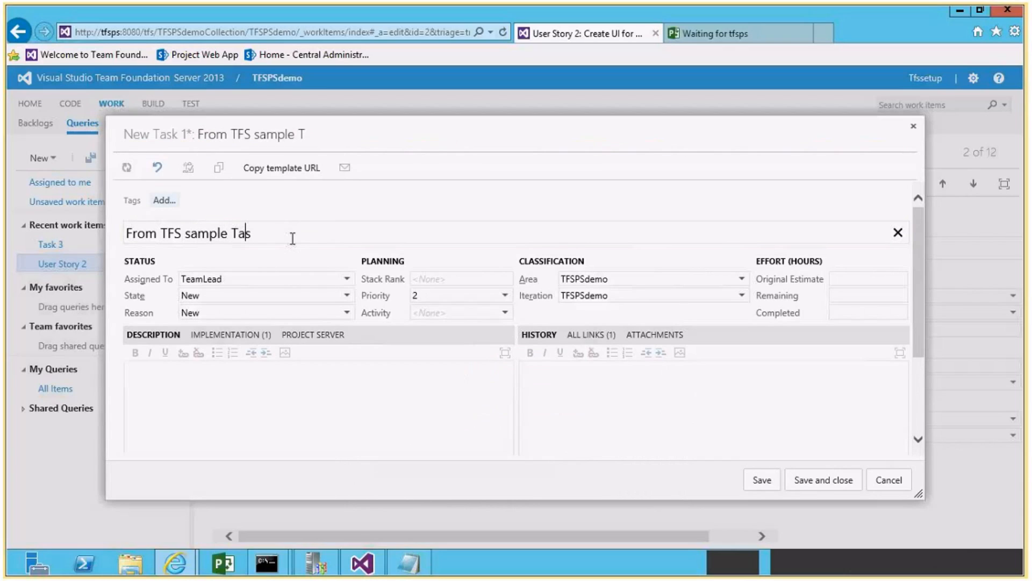
{"action": "type", "text": "k"}
{"action": "left_click", "coordinate": [347, 279]}
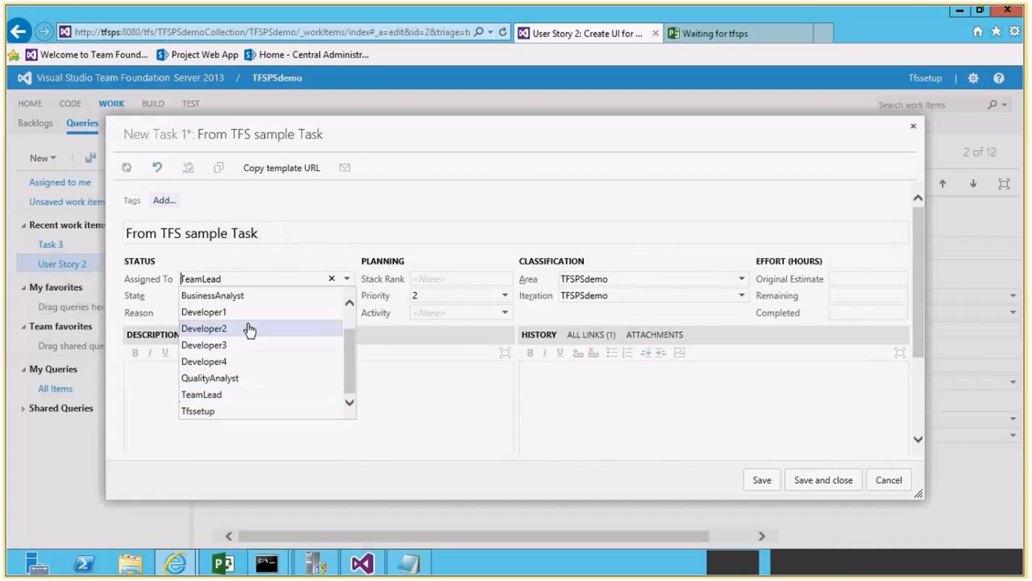
{"action": "left_click", "coordinate": [226, 311]}
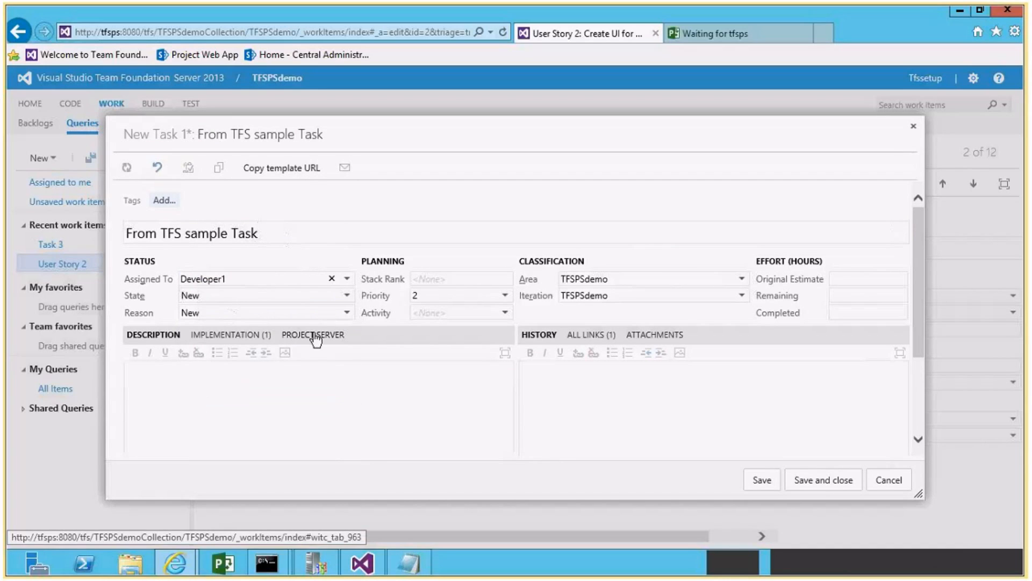
Set the task to submit to Project Server and enter TFSPSdemo, copied from the proj notes file, as its enterprise project.
{"action": "left_click", "coordinate": [317, 336]}
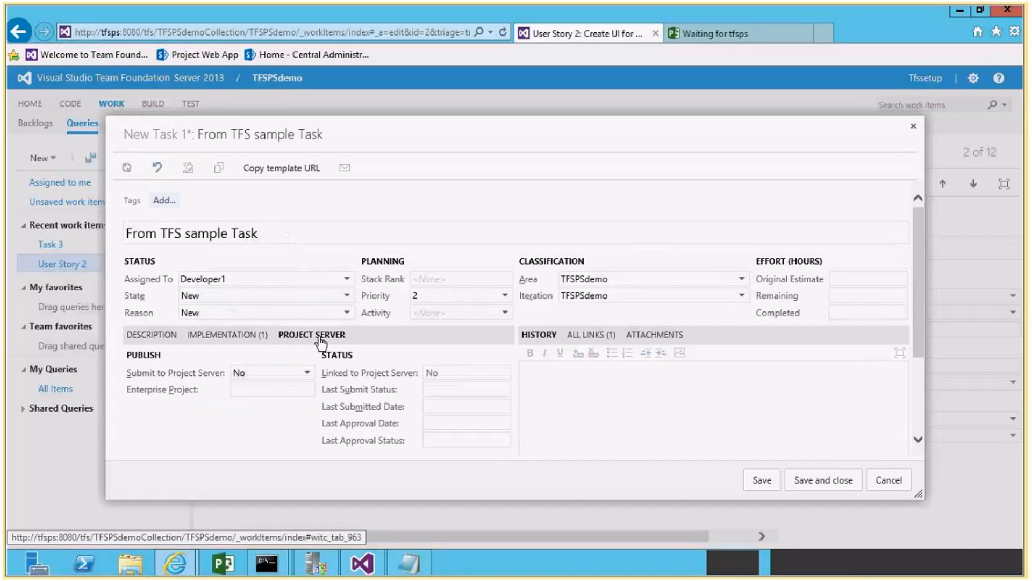
{"action": "left_click", "coordinate": [305, 372]}
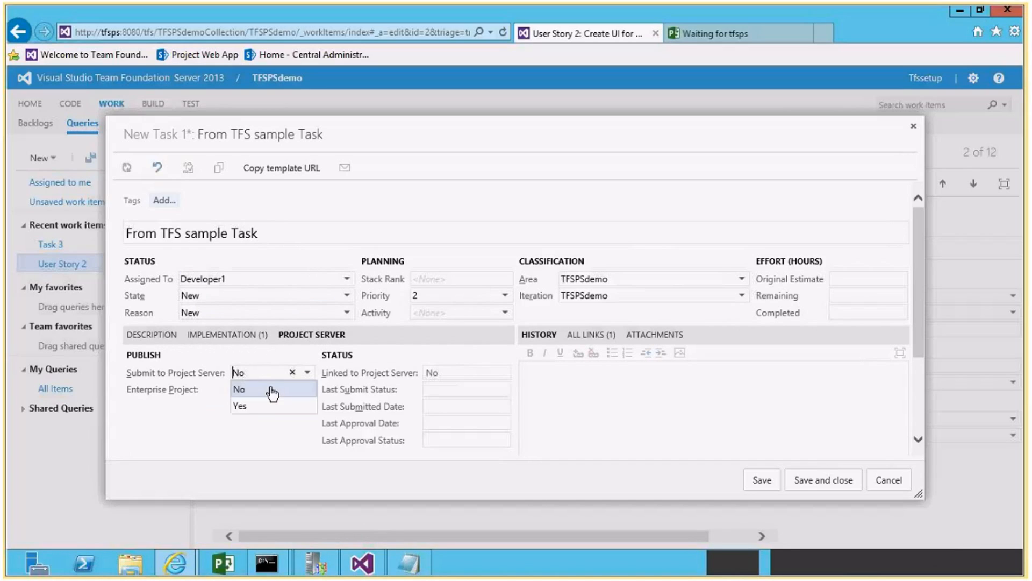
{"action": "left_click", "coordinate": [262, 407]}
{"action": "left_click", "coordinate": [254, 391]}
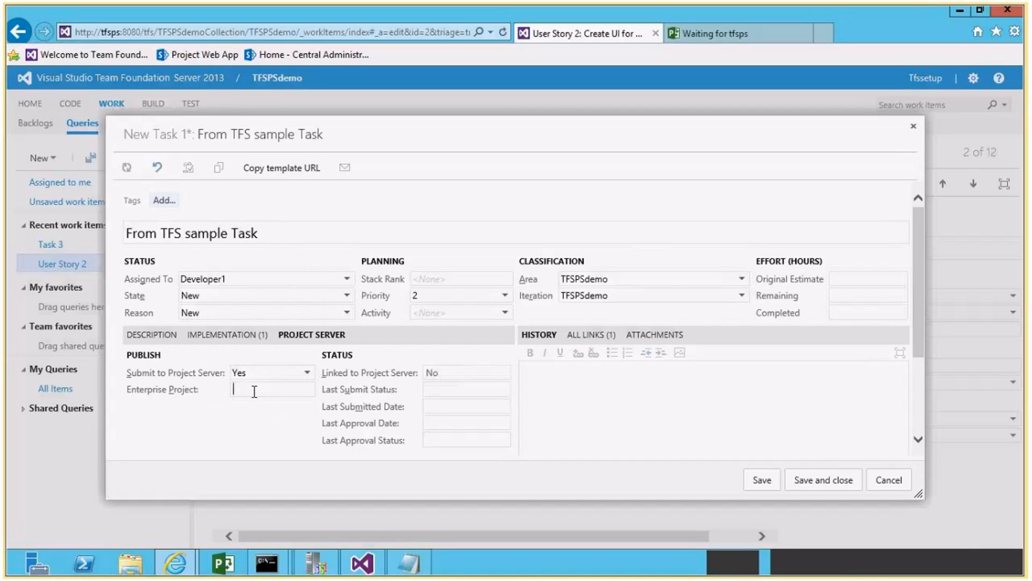
{"action": "left_click", "coordinate": [408, 563]}
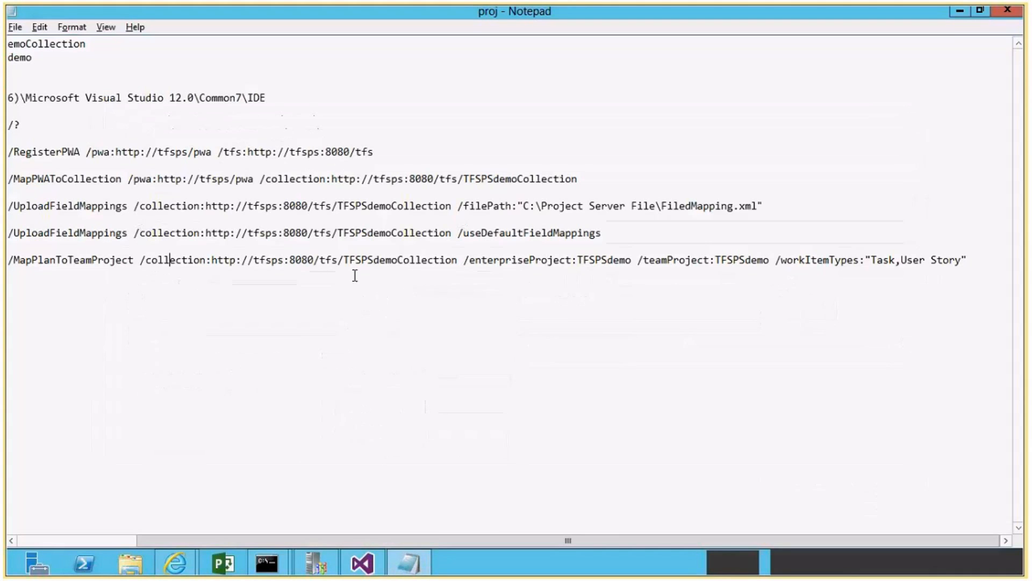
{"action": "left_click", "coordinate": [104, 540]}
{"action": "left_click_drag", "start_coordinate": [116, 57], "coordinate": [171, 59]}
{"action": "key", "text": "ctrl+c"}
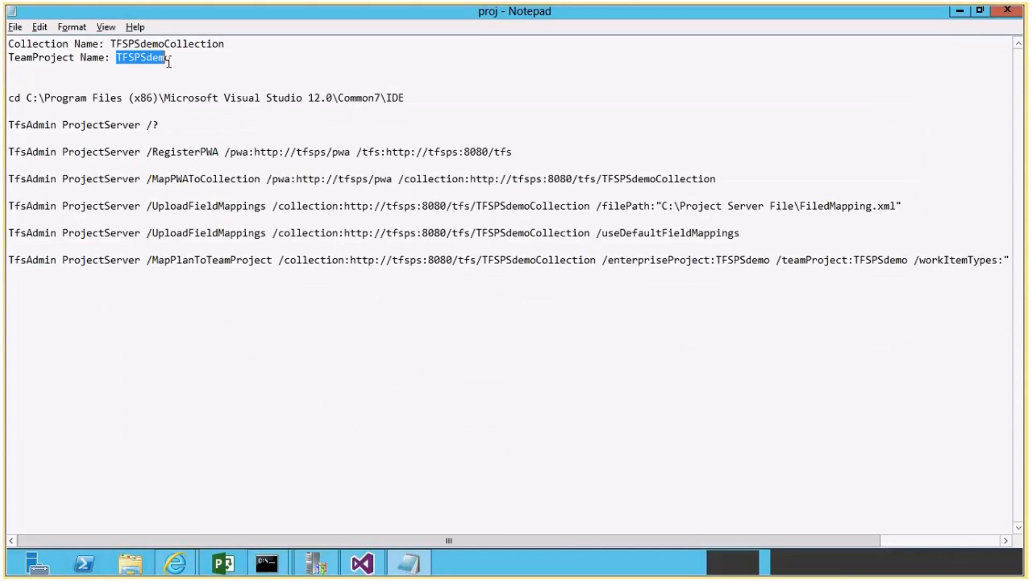
{"action": "key", "text": "alt+Tab"}
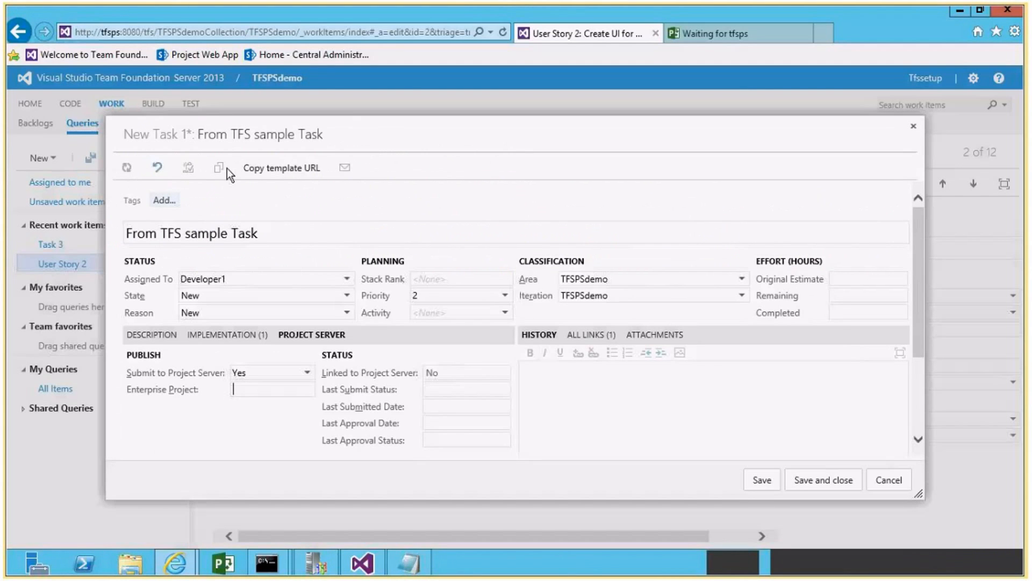
{"action": "key", "text": "ctrl+v"}
Set the new task's remaining effort to 8 hours, then save and close it.
{"action": "left_click", "coordinate": [858, 292]}
{"action": "type", "text": "8"}
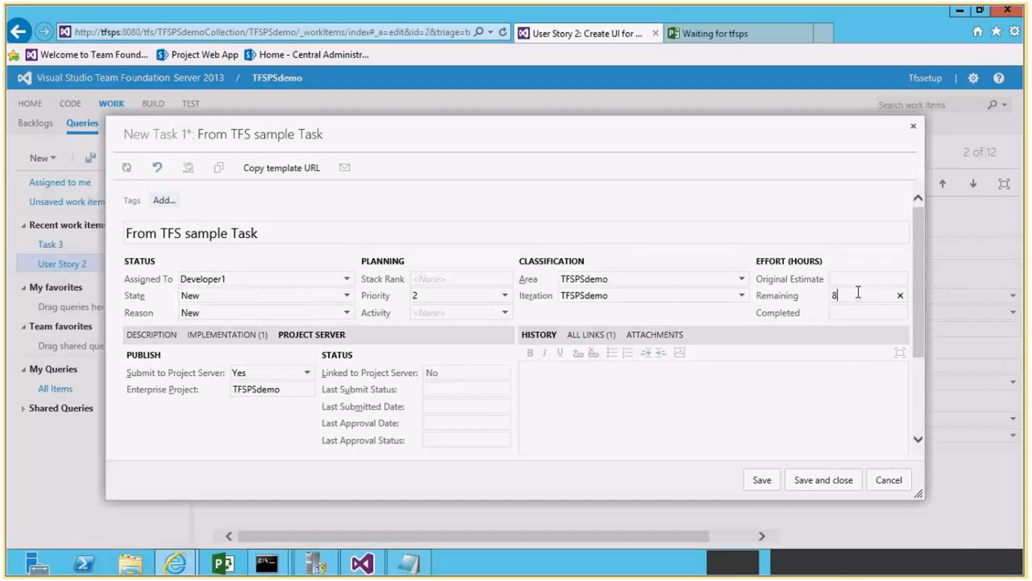
{"action": "left_click", "coordinate": [822, 480]}
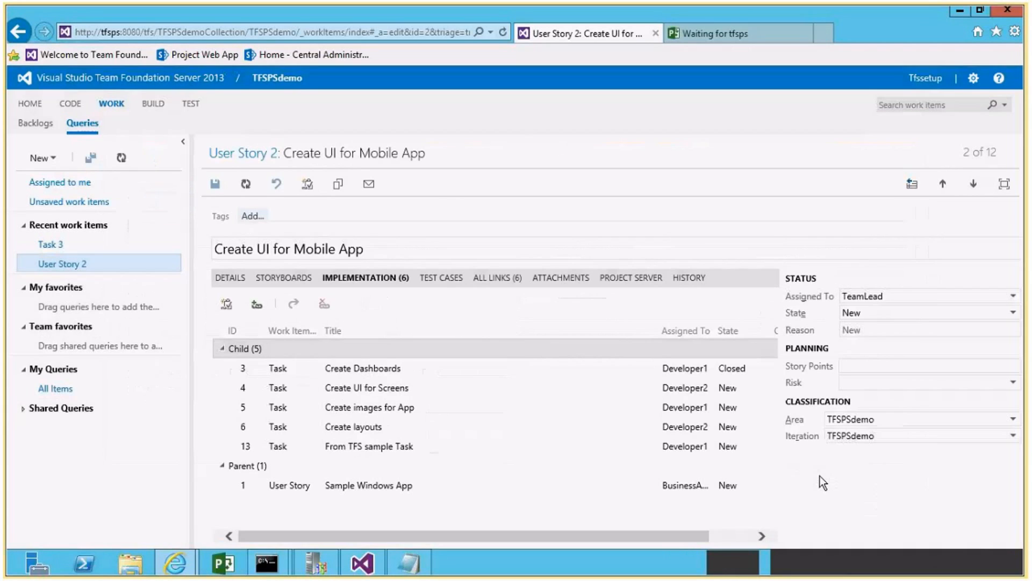
Open the From TFS sample Task work item and view all changes in its history.
{"action": "left_click", "coordinate": [374, 446]}
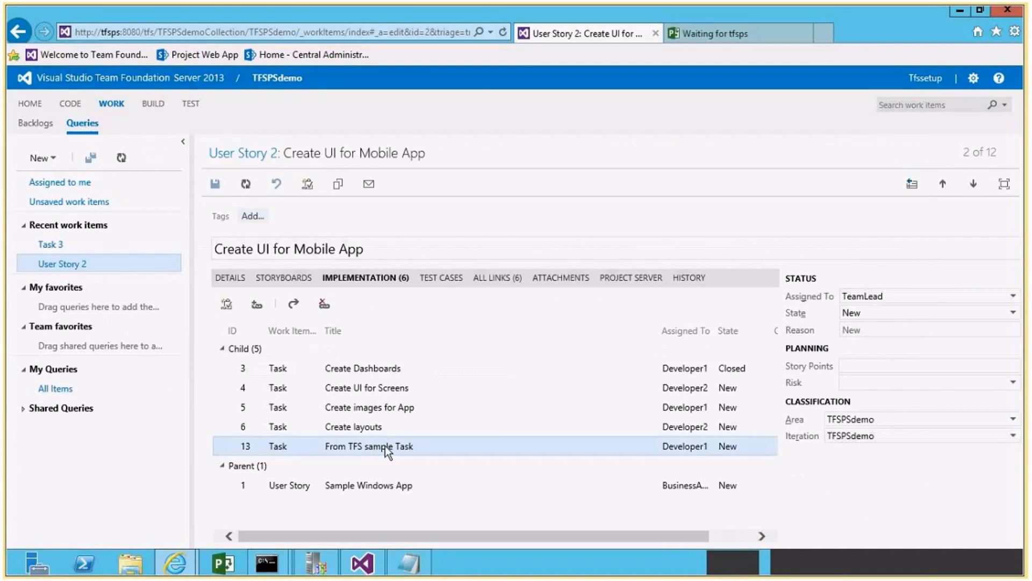
{"action": "double_click", "coordinate": [371, 445]}
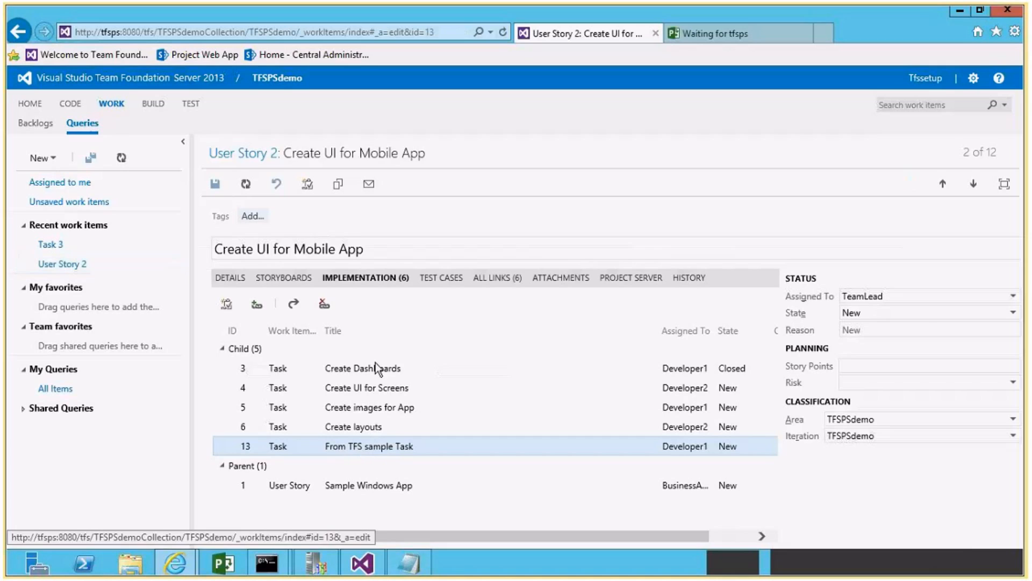
{"action": "scroll", "coordinate": [376, 366], "scroll_direction": "down", "scroll_amount": 1}
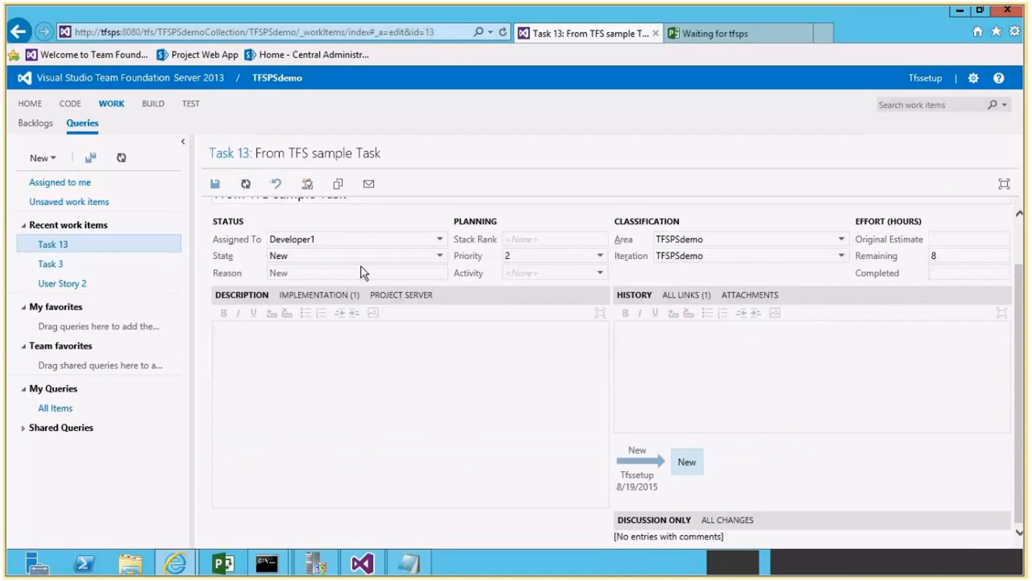
{"action": "left_click", "coordinate": [730, 520]}
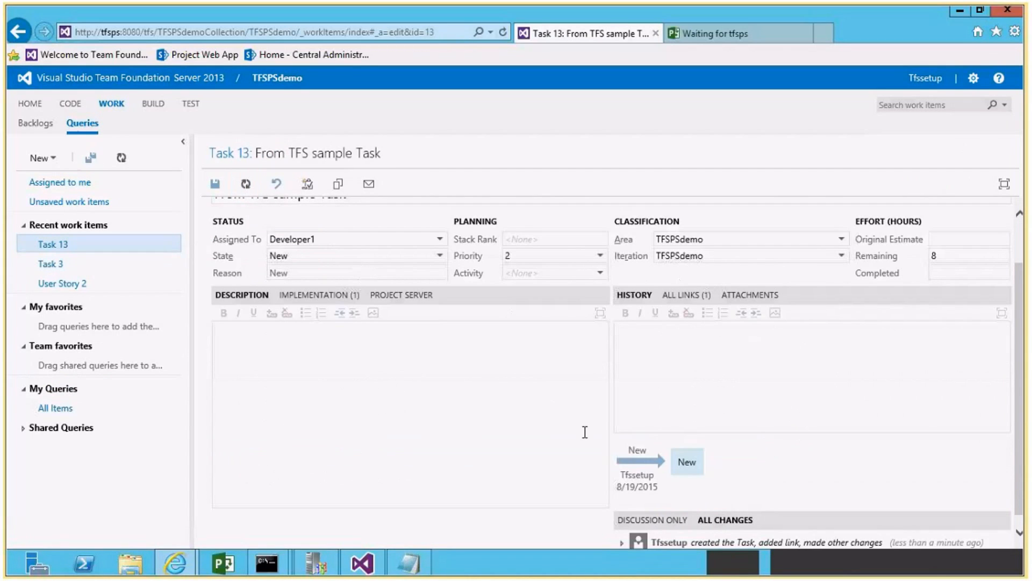
In Project Web App's Approval Center, accept the Create Dashboards and From TFS sample Task updates.
{"action": "left_click", "coordinate": [704, 32]}
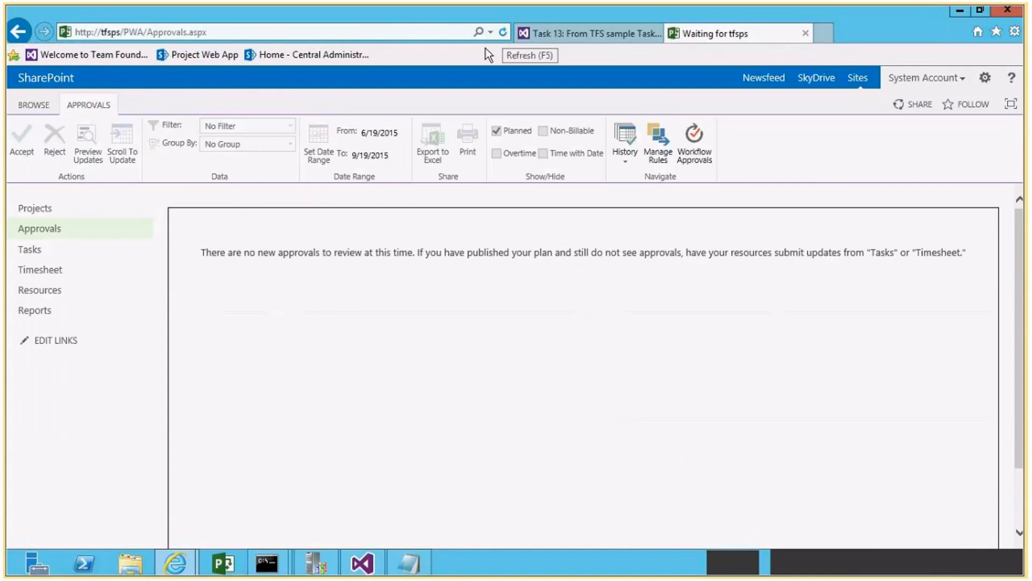
{"action": "left_click", "coordinate": [40, 228]}
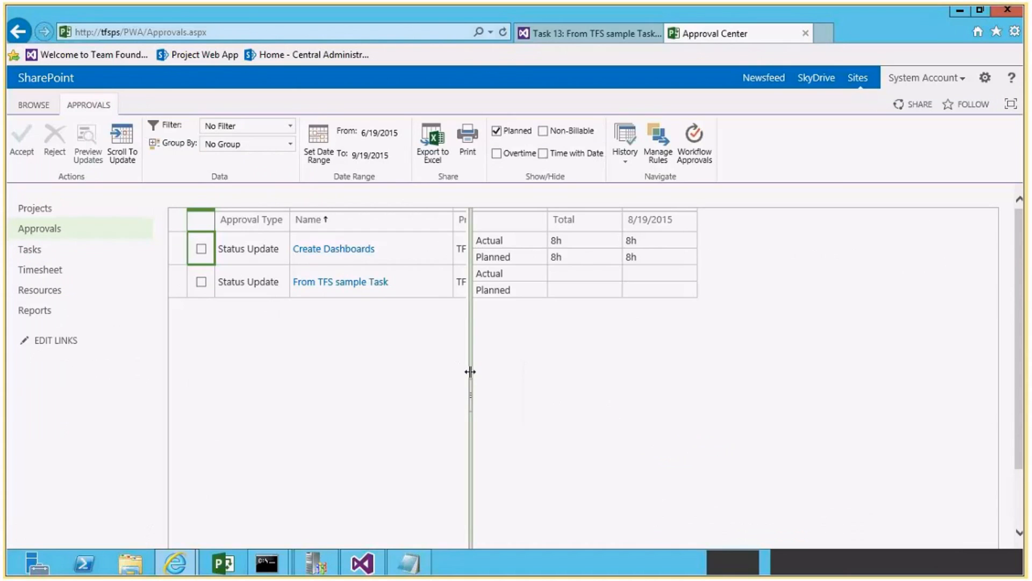
{"action": "left_click_drag", "start_coordinate": [470, 369], "coordinate": [645, 369]}
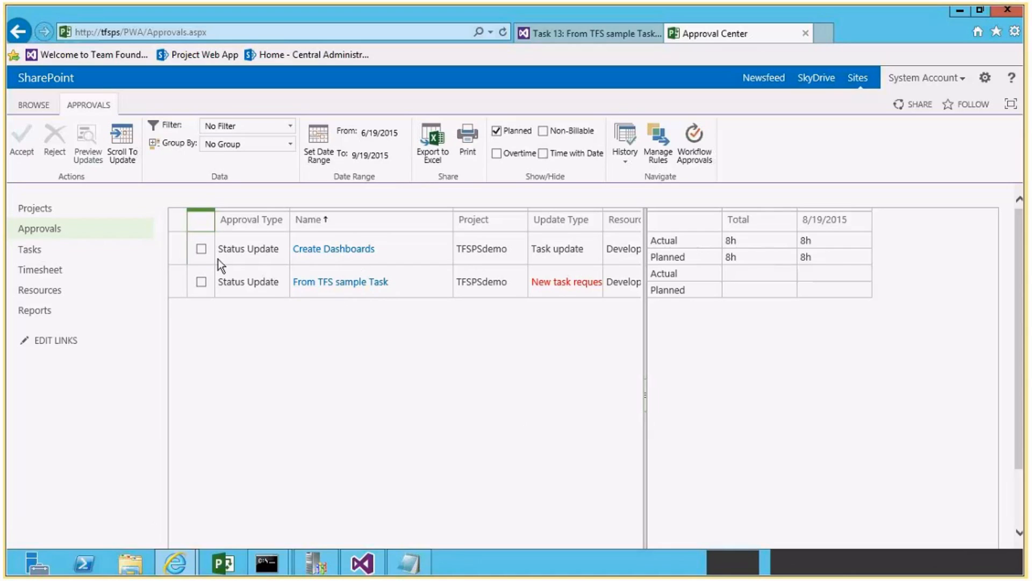
{"action": "left_click", "coordinate": [201, 249]}
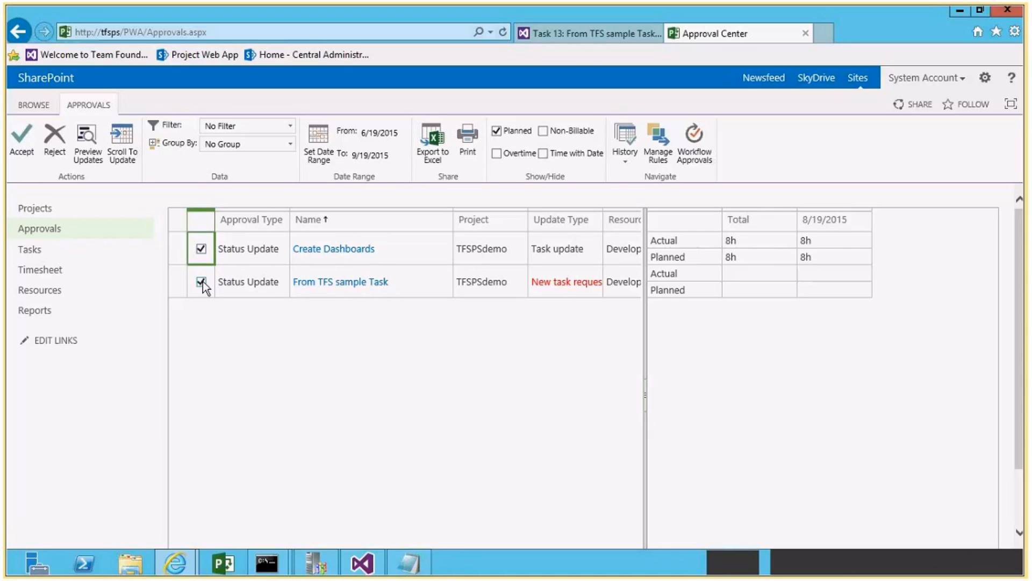
{"action": "left_click", "coordinate": [22, 146]}
{"action": "key", "text": "Return"}
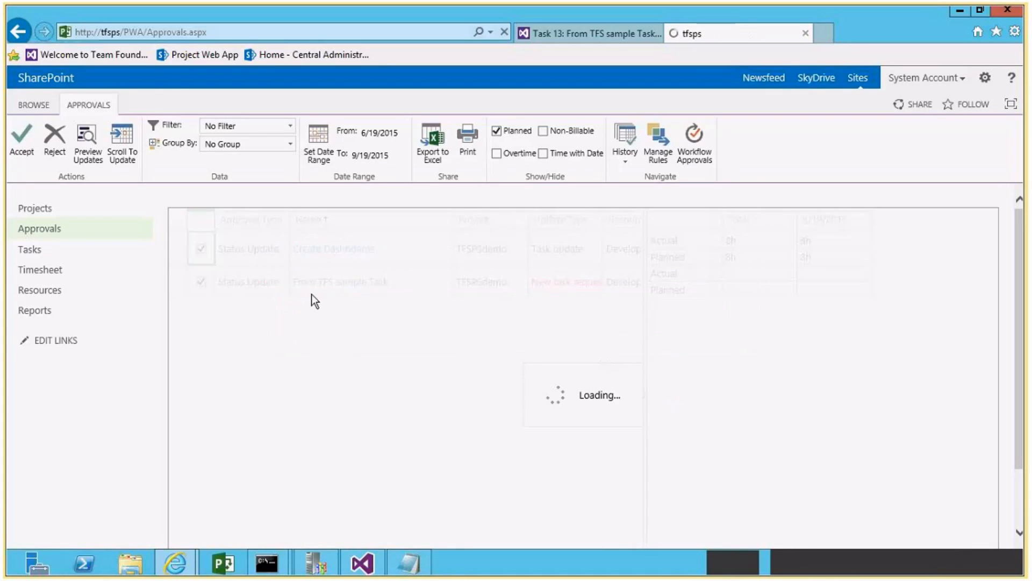
Accept the follow-up status update for From TFS sample Task without adding a comment.
{"action": "left_click", "coordinate": [201, 249]}
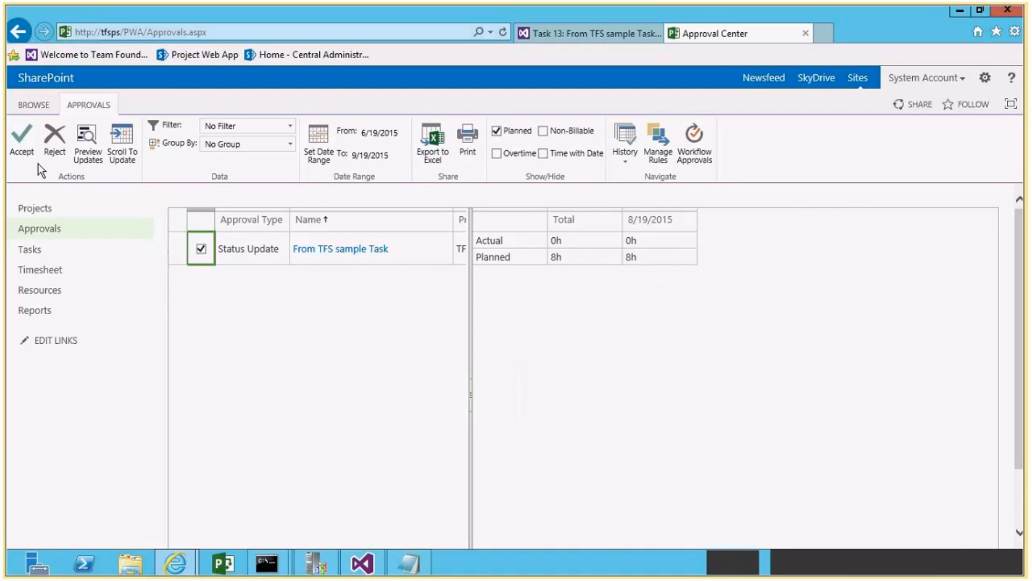
{"action": "left_click", "coordinate": [22, 156]}
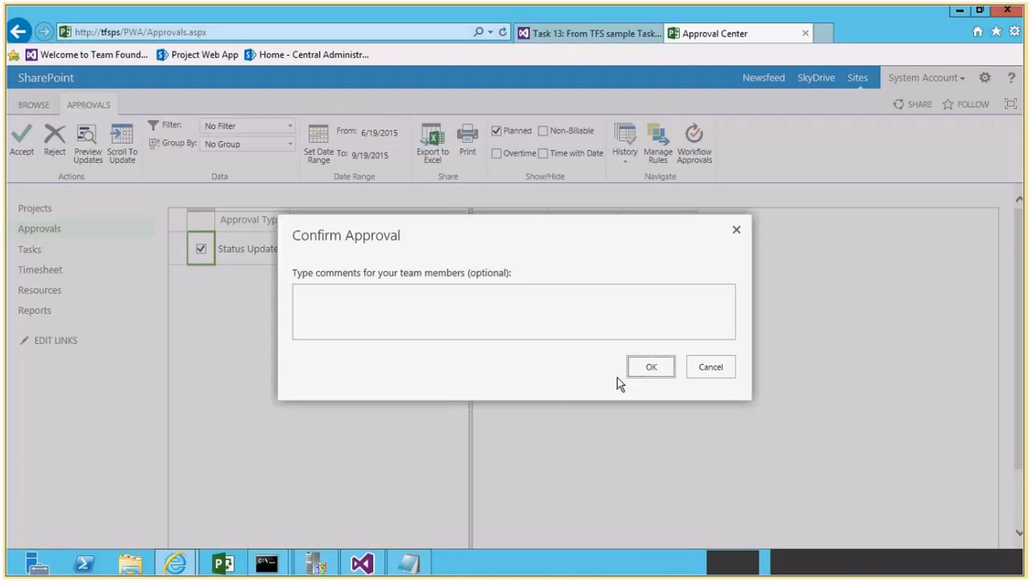
{"action": "left_click", "coordinate": [636, 367]}
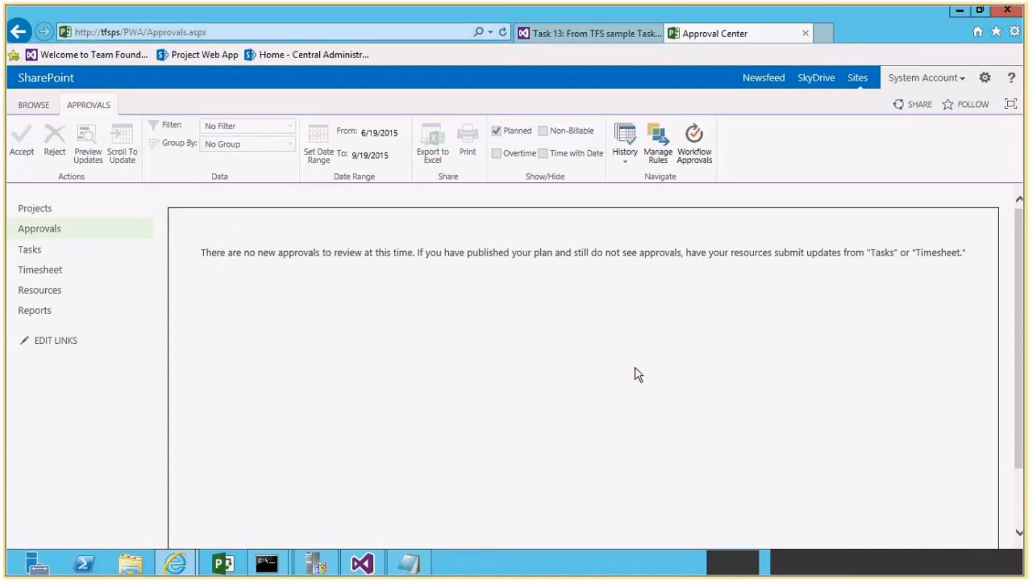
Refresh the From TFS sample Task work item in TFS and examine the earlier Project Server sync entry in its history.
{"action": "left_click", "coordinate": [550, 35]}
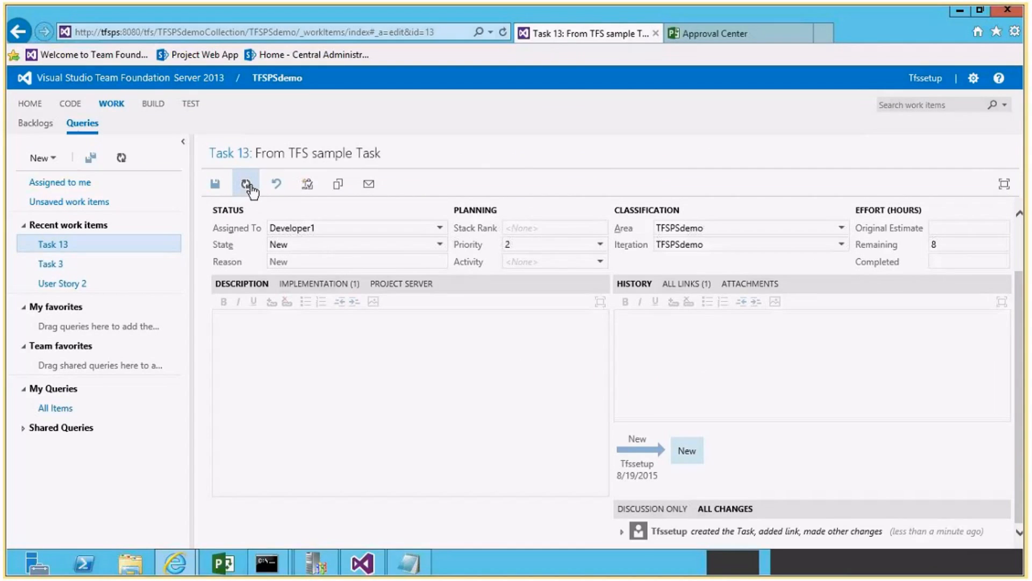
{"action": "left_click", "coordinate": [246, 185]}
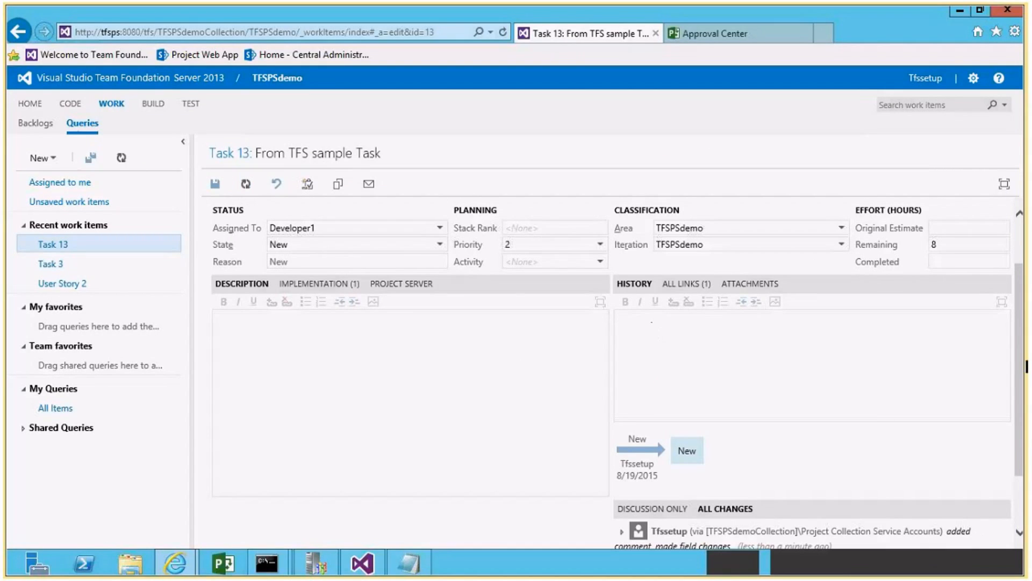
{"action": "scroll", "coordinate": [1021, 366], "scroll_direction": "down", "scroll_amount": 3}
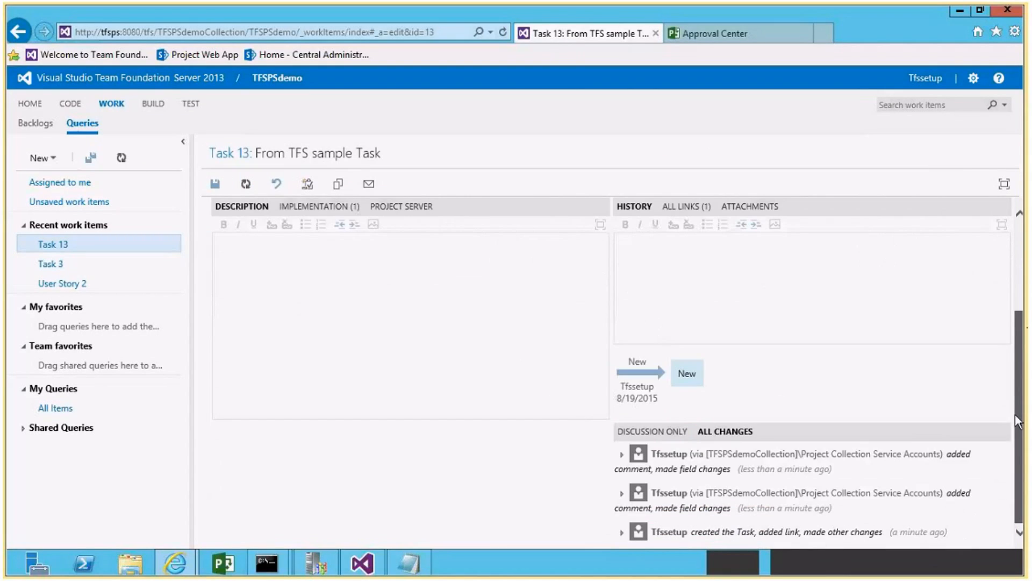
{"action": "left_click", "coordinate": [623, 494]}
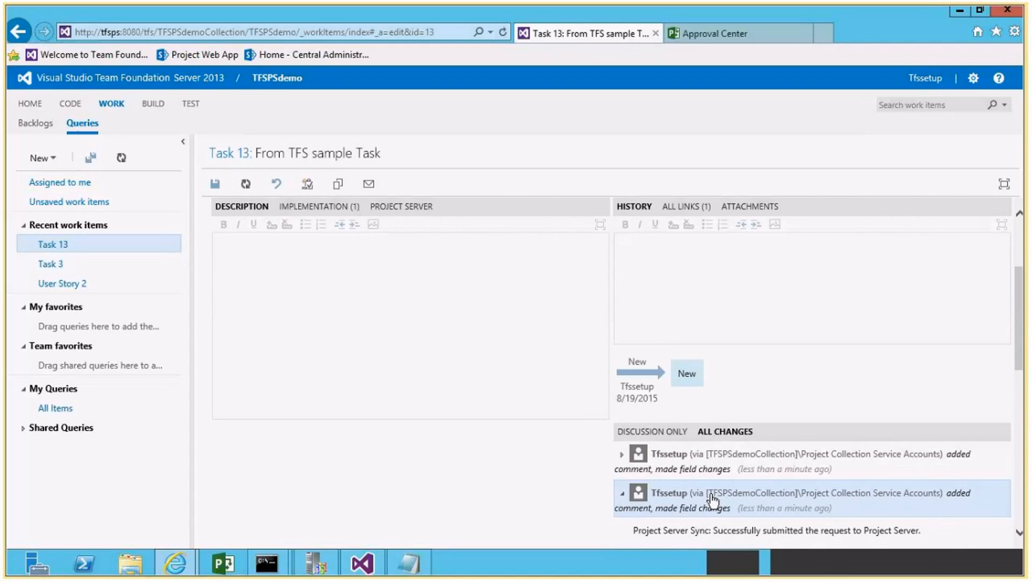
{"action": "scroll", "coordinate": [733, 437], "scroll_direction": "down", "scroll_amount": 4}
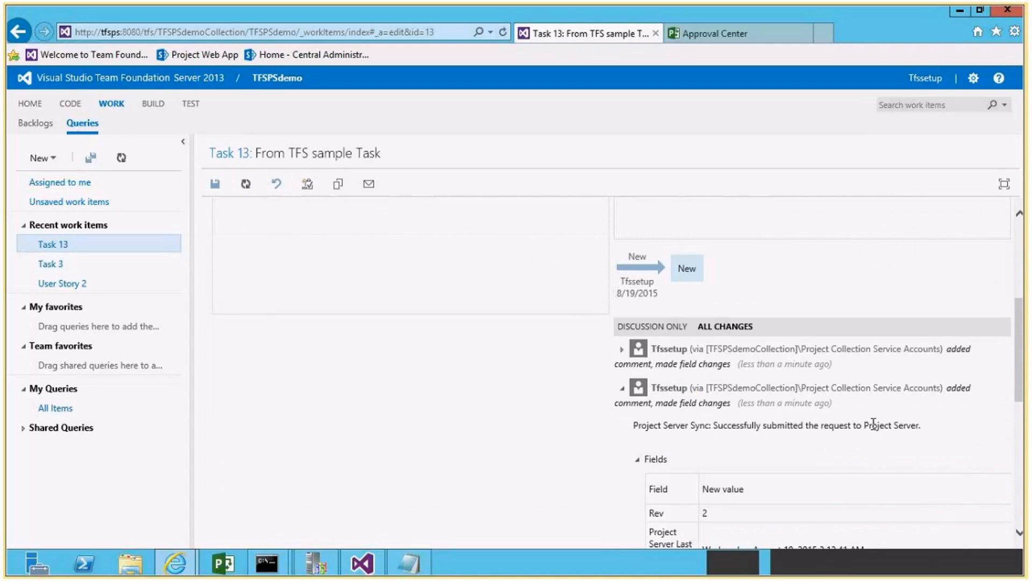
Examine the assignment approval and Project Server submission entries in the From TFS sample Task history, collapsing both entries when finished.
{"action": "left_click", "coordinate": [623, 349]}
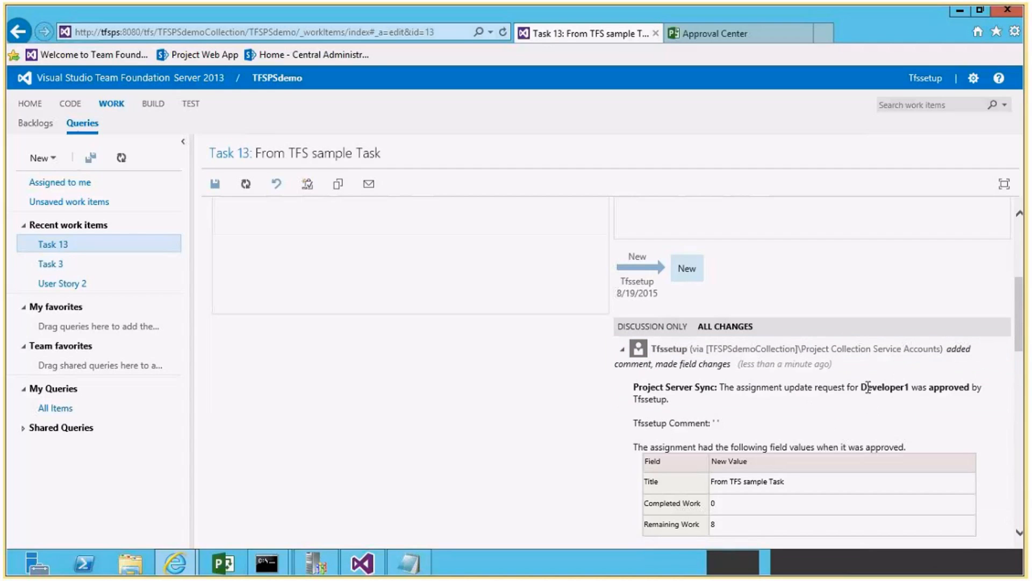
{"action": "left_click_drag", "start_coordinate": [861, 387], "coordinate": [892, 407]}
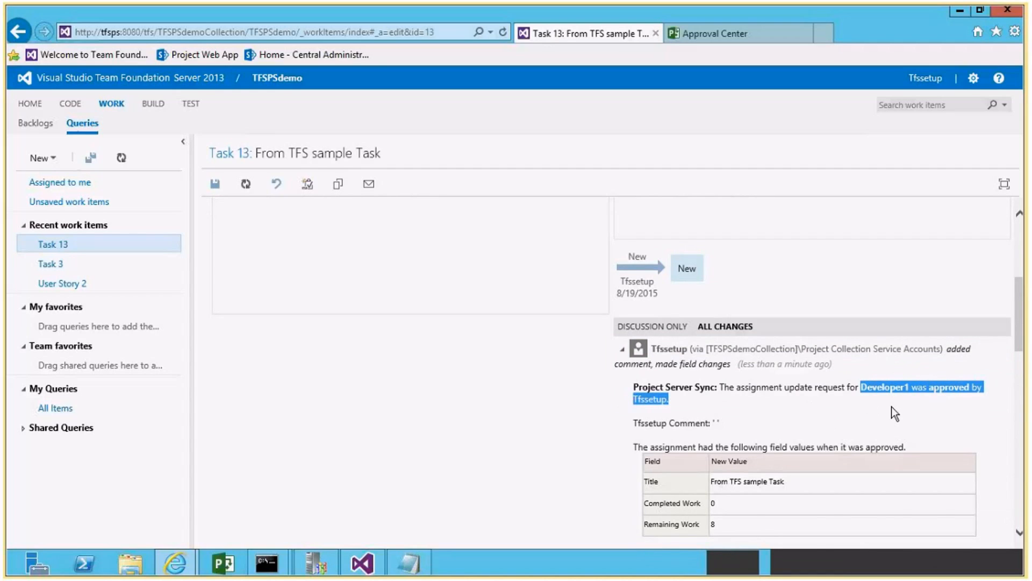
{"action": "scroll", "coordinate": [891, 407], "scroll_direction": "down", "scroll_amount": 10}
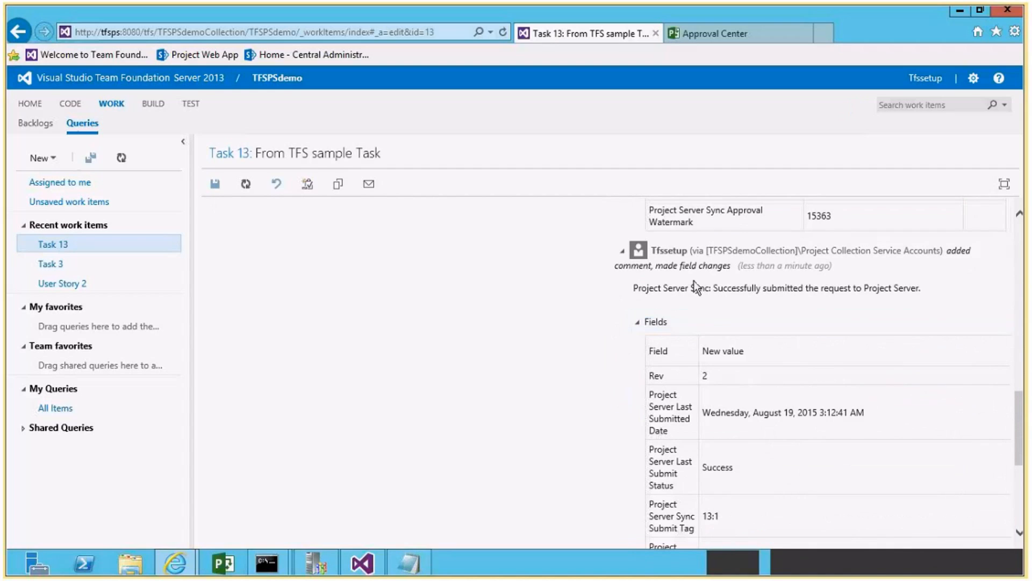
{"action": "left_click_drag", "start_coordinate": [663, 289], "coordinate": [920, 289]}
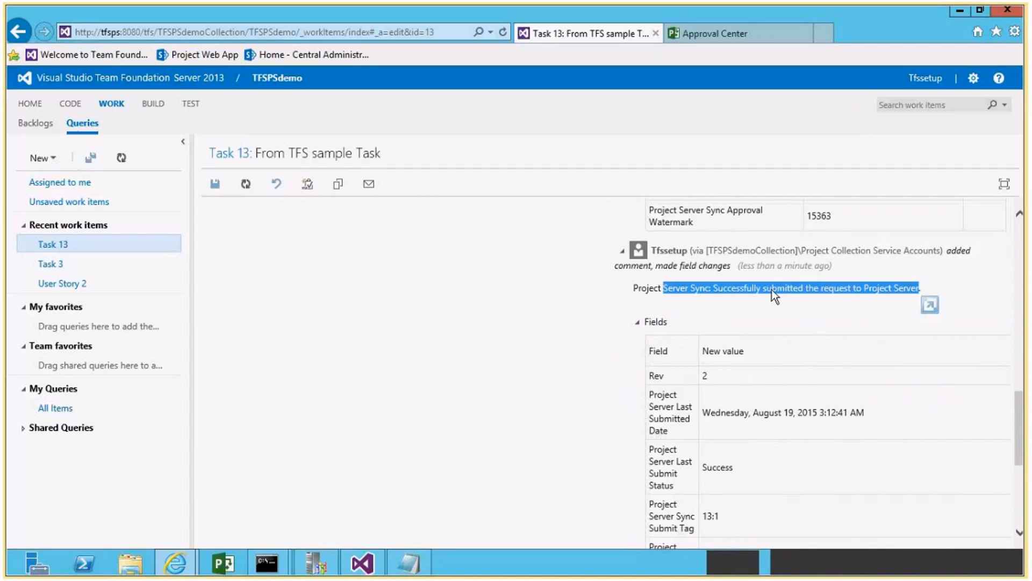
{"action": "left_click", "coordinate": [622, 252]}
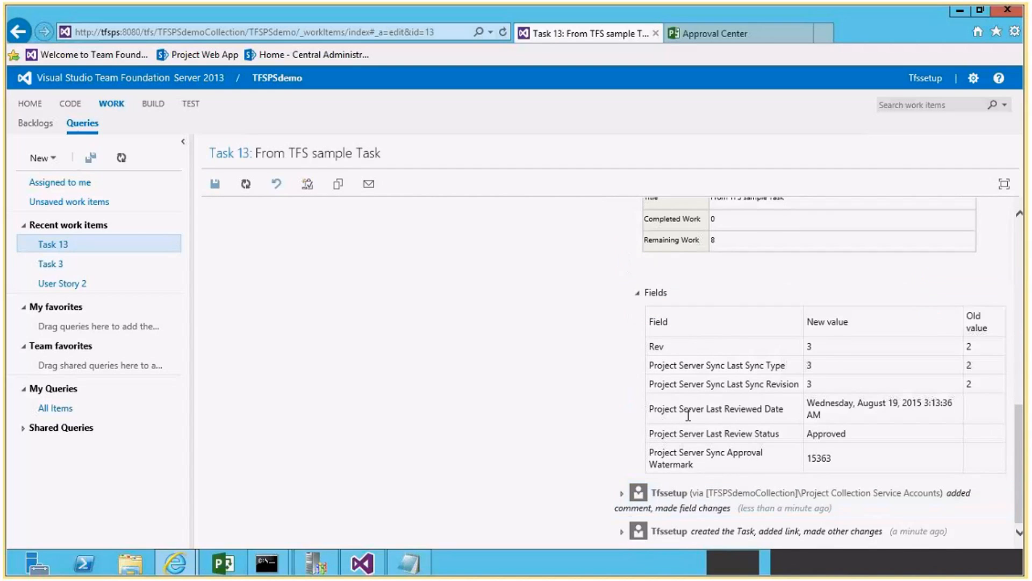
{"action": "scroll", "coordinate": [631, 338], "scroll_direction": "up", "scroll_amount": 3}
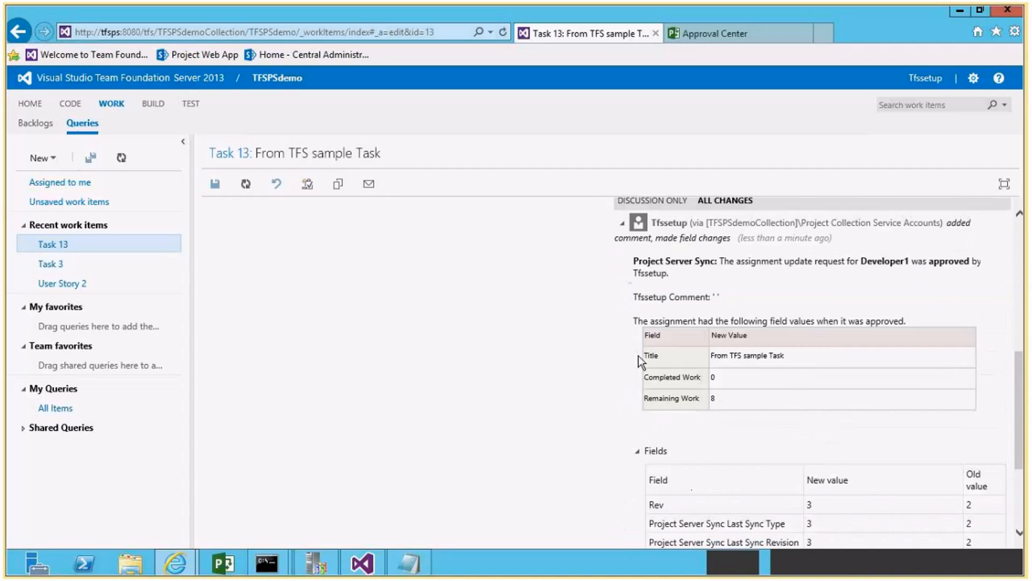
{"action": "left_click", "coordinate": [621, 225]}
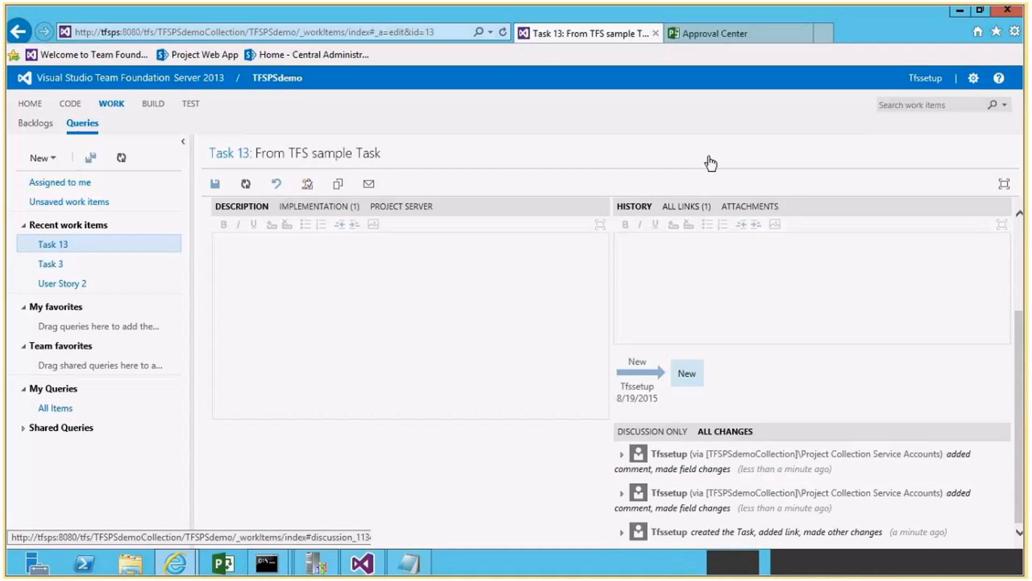
From Project Web App's Project Center, open the TFSPSdemo plan in Project Professional and maximize its window.
{"action": "left_click", "coordinate": [717, 39]}
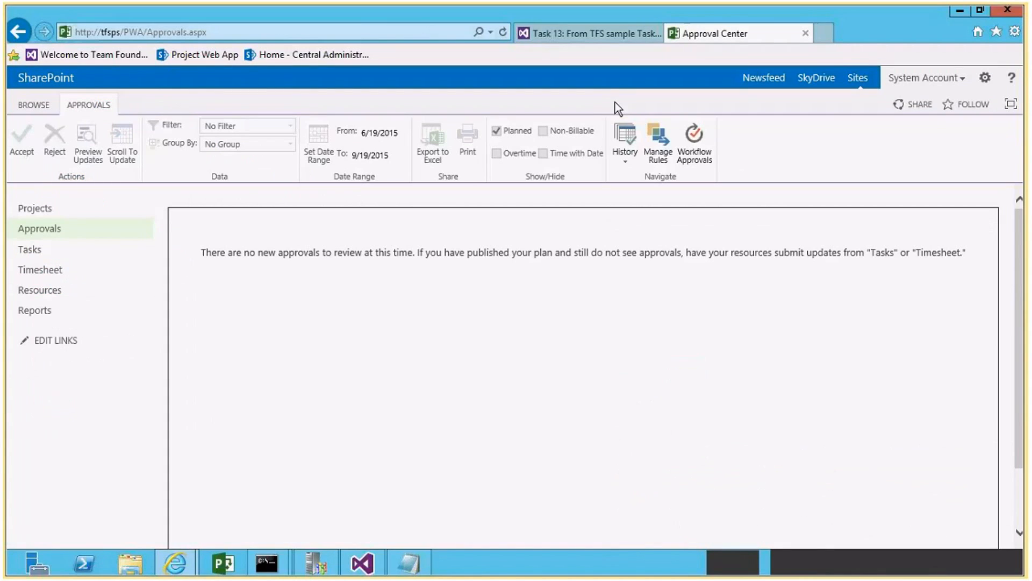
{"action": "left_click", "coordinate": [38, 211]}
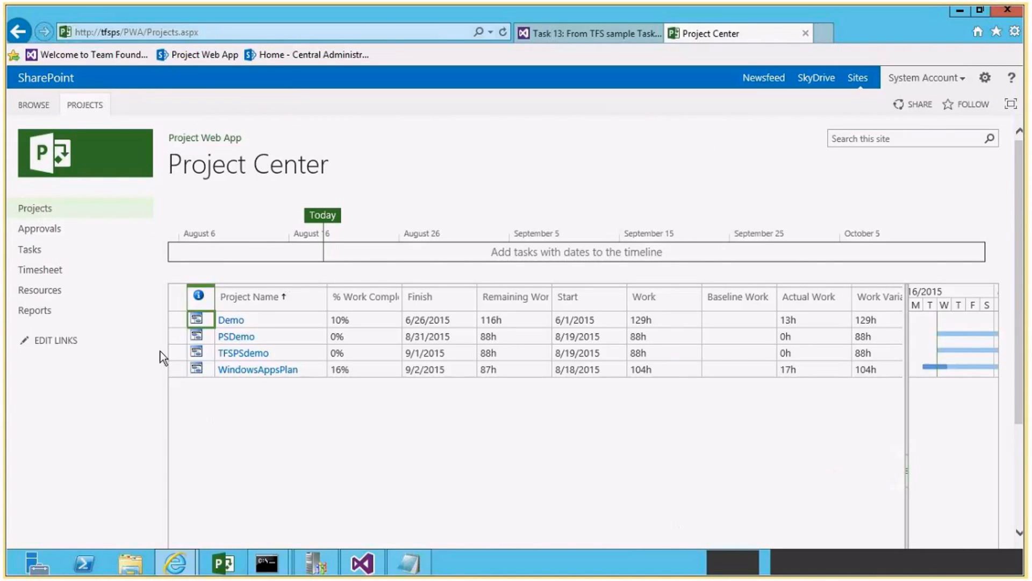
{"action": "left_click", "coordinate": [196, 355]}
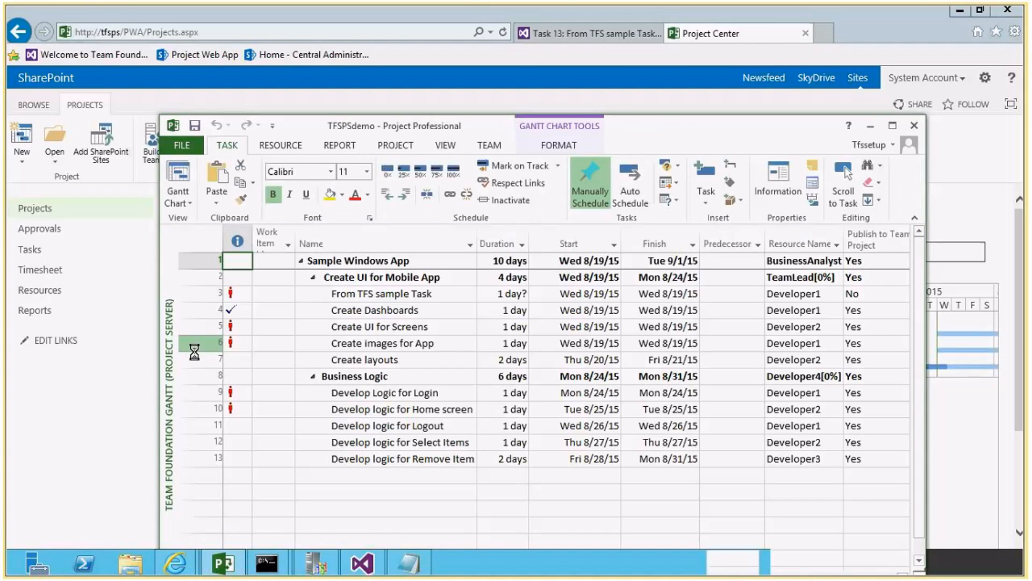
{"action": "left_click", "coordinate": [891, 126]}
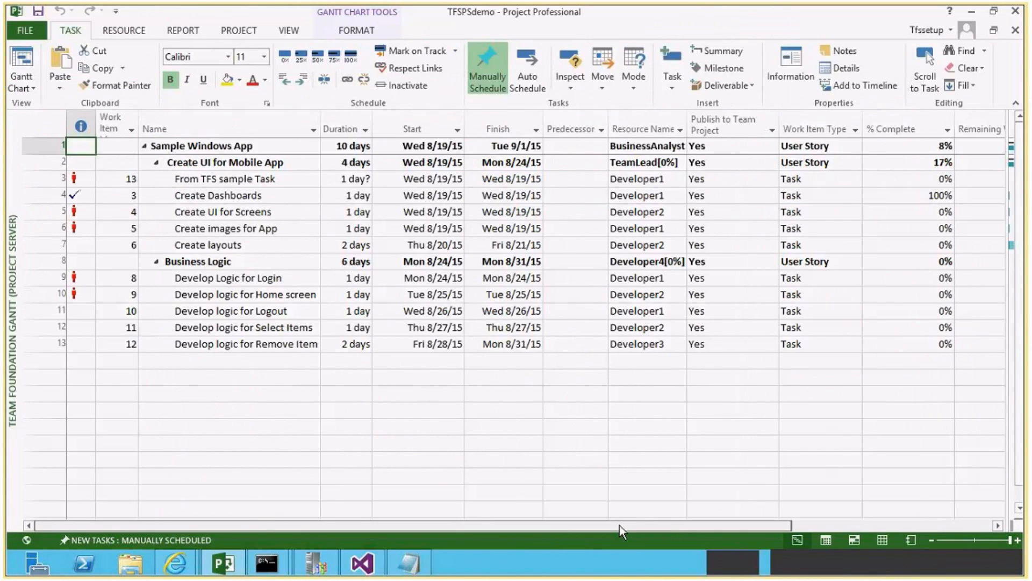
Check Create Dashboards' remaining work, the summary tasks' % Complete and the From TFS sample Task row, and close the plan.
{"action": "left_click_drag", "start_coordinate": [620, 525], "coordinate": [761, 515]}
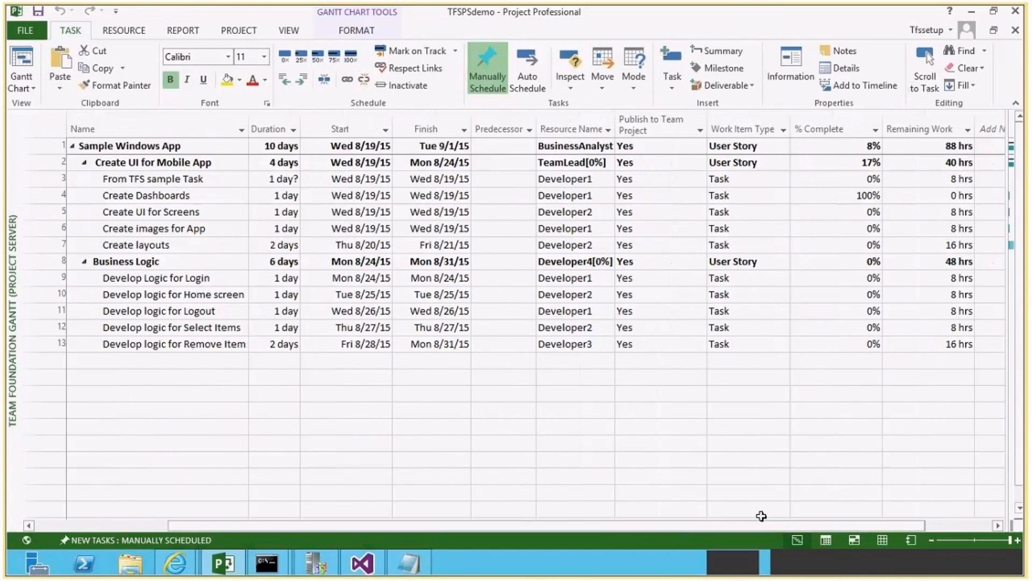
{"action": "left_click", "coordinate": [930, 197]}
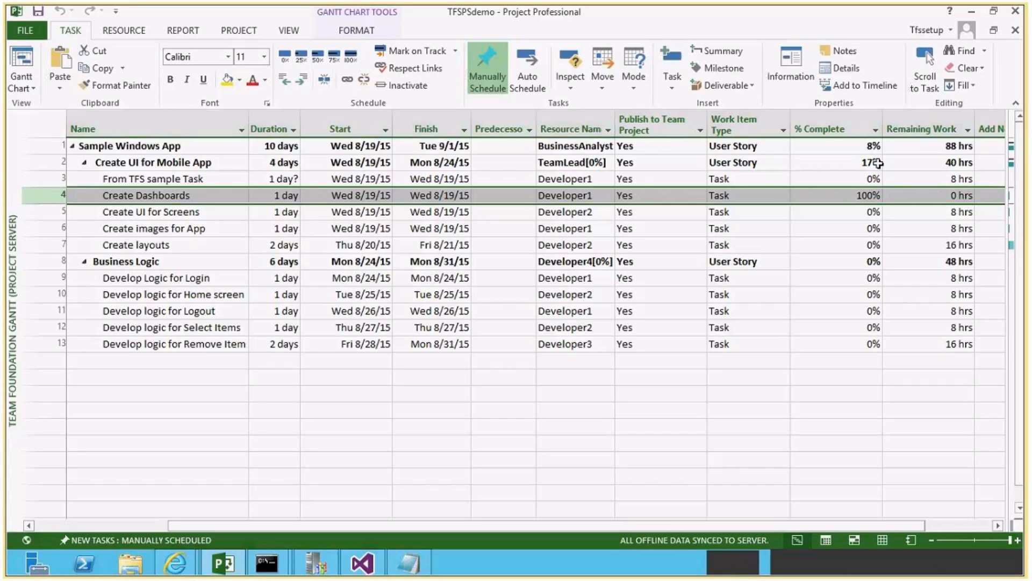
{"action": "double_click", "coordinate": [853, 151]}
{"action": "left_click", "coordinate": [846, 164]}
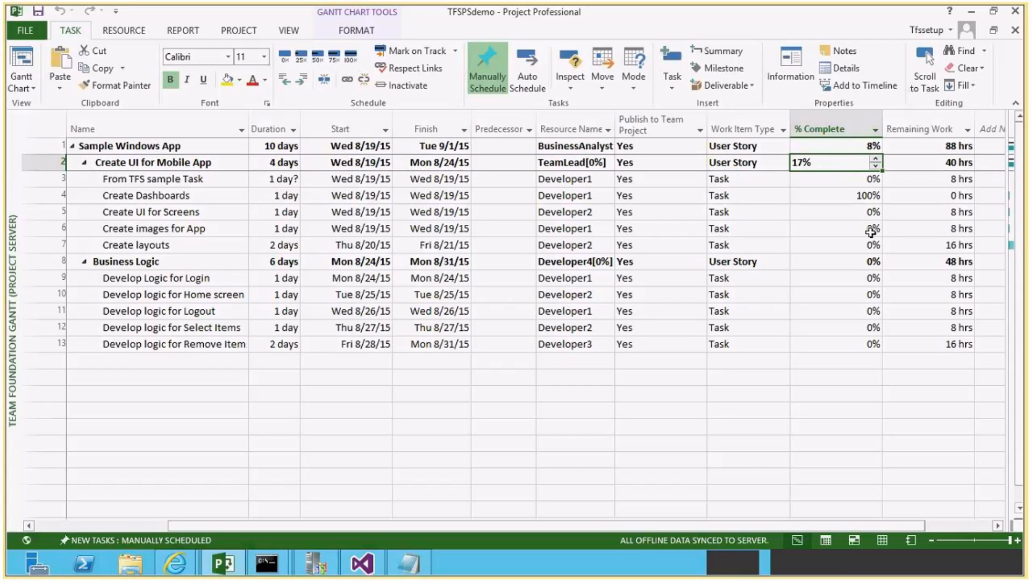
{"action": "left_click", "coordinate": [173, 182]}
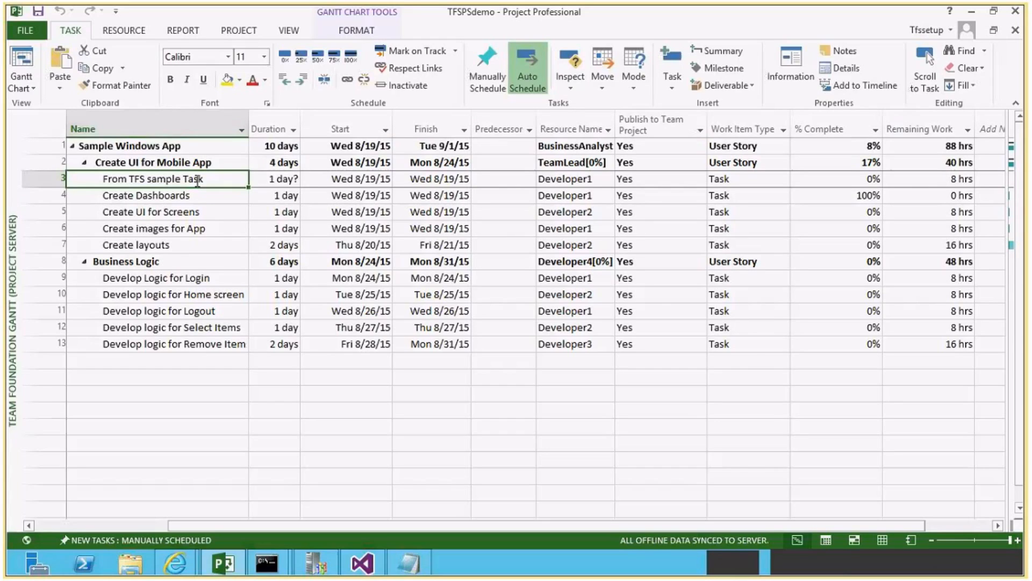
{"action": "left_click", "coordinate": [1016, 11]}
{"action": "left_click", "coordinate": [480, 346]}
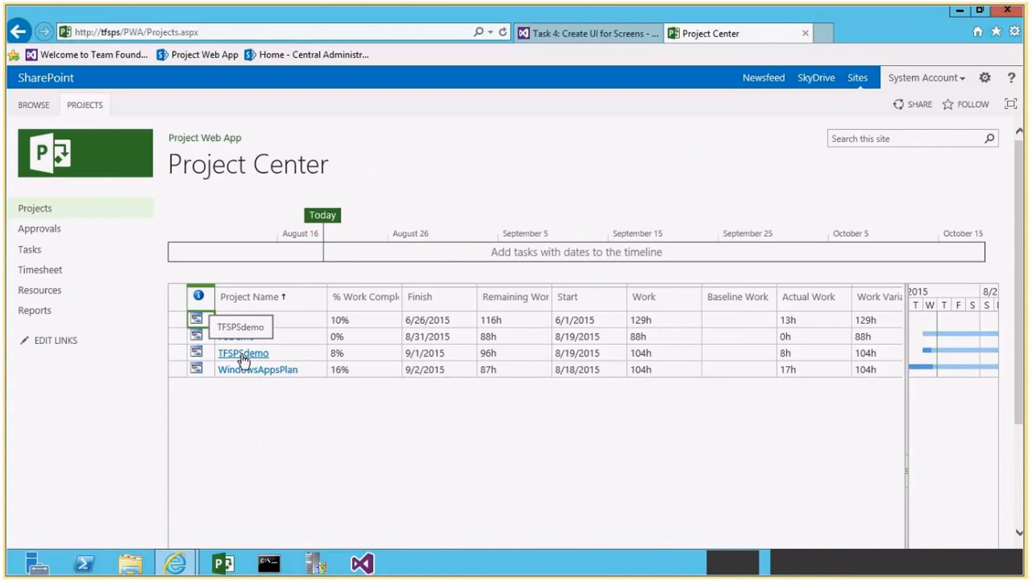
Open the TFSPSdemo schedule from Project Center and examine the work progress of Create Dashboards, From TFS sample Task and their summary tasks.
{"action": "left_click", "coordinate": [336, 353]}
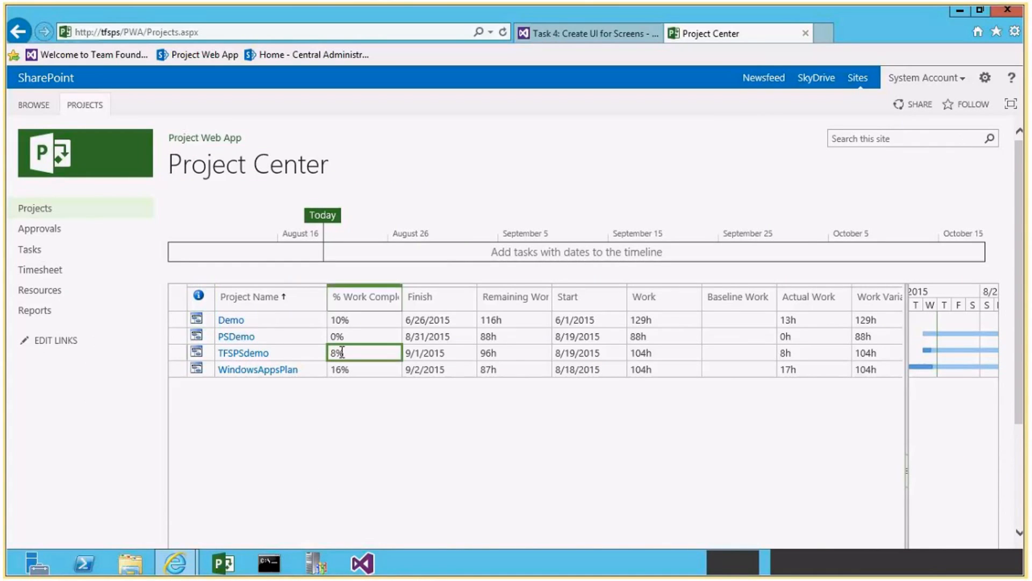
{"action": "left_click", "coordinate": [258, 356]}
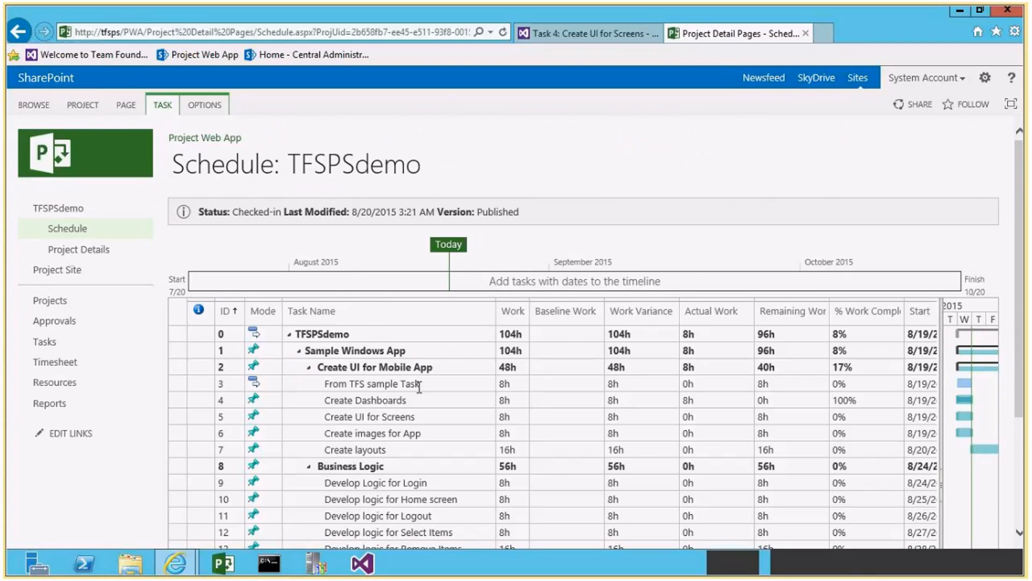
{"action": "left_click", "coordinate": [848, 399]}
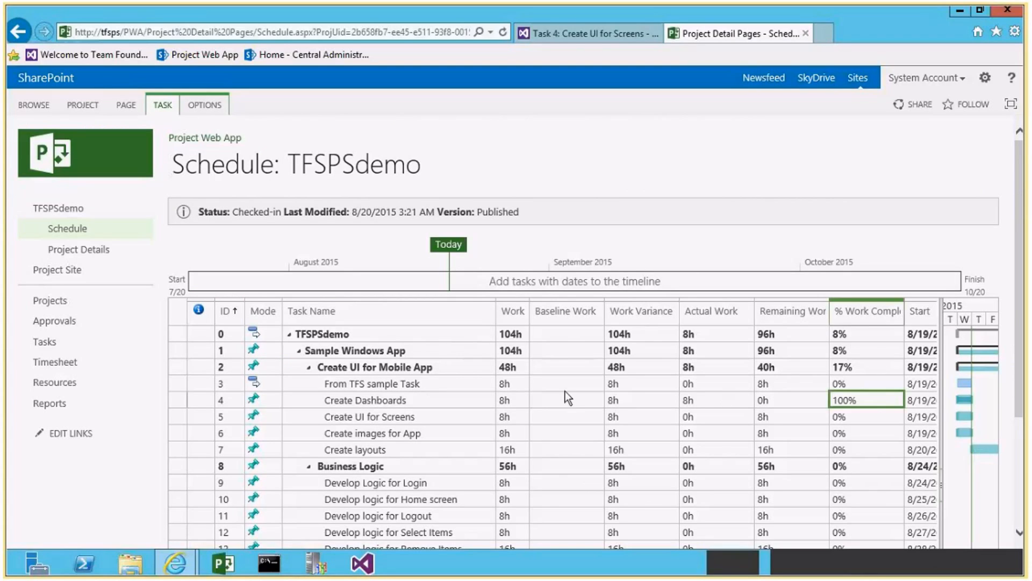
{"action": "left_click", "coordinate": [196, 402]}
{"action": "left_click", "coordinate": [176, 402]}
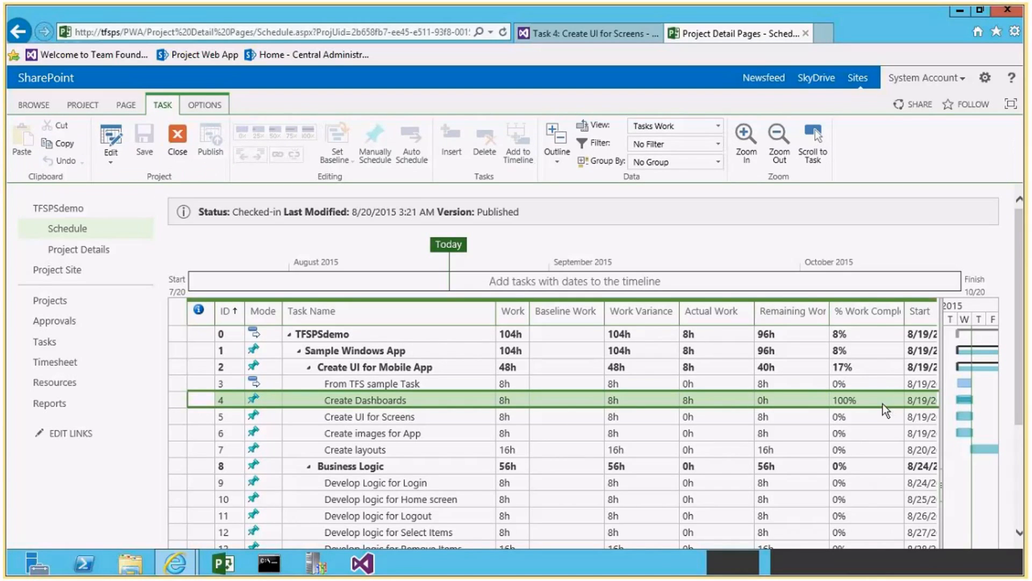
{"action": "left_click", "coordinate": [176, 382]}
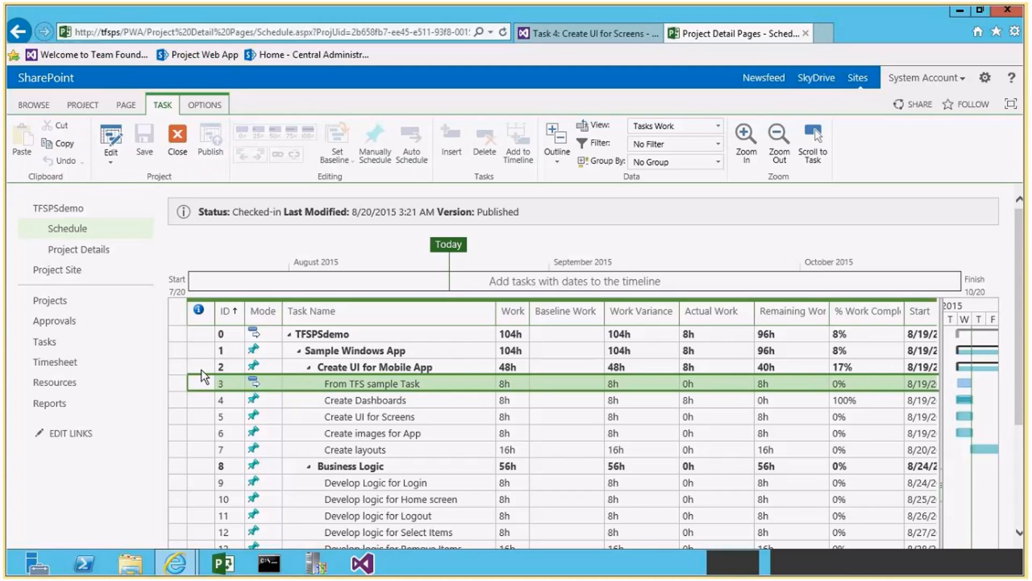
{"action": "left_click", "coordinate": [180, 365]}
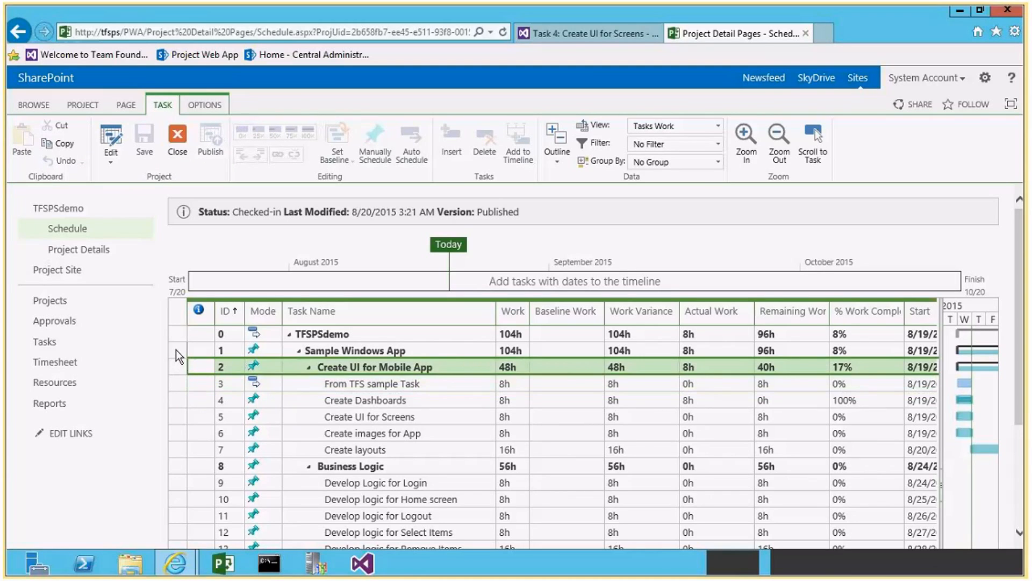
{"action": "left_click", "coordinate": [175, 349]}
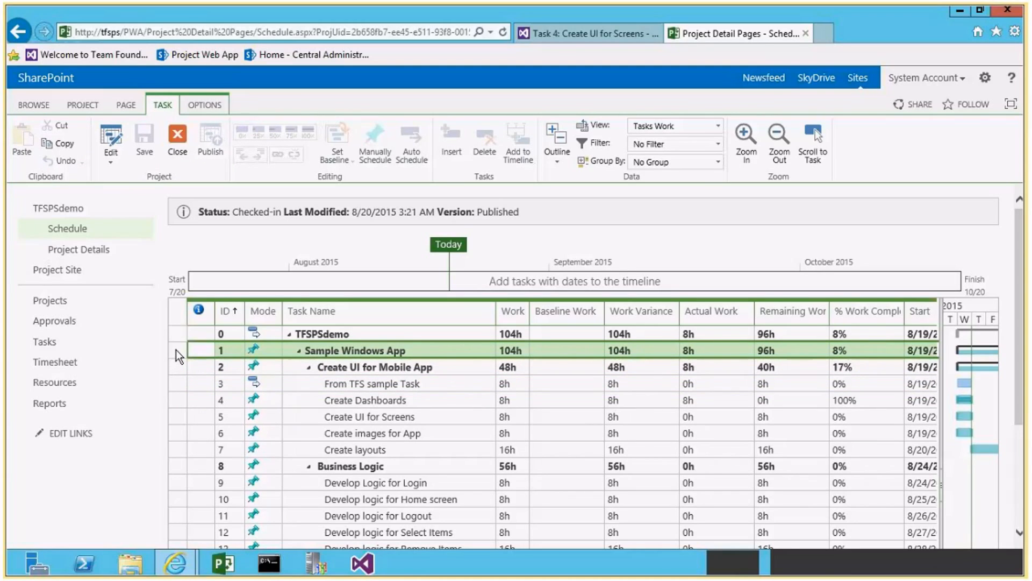